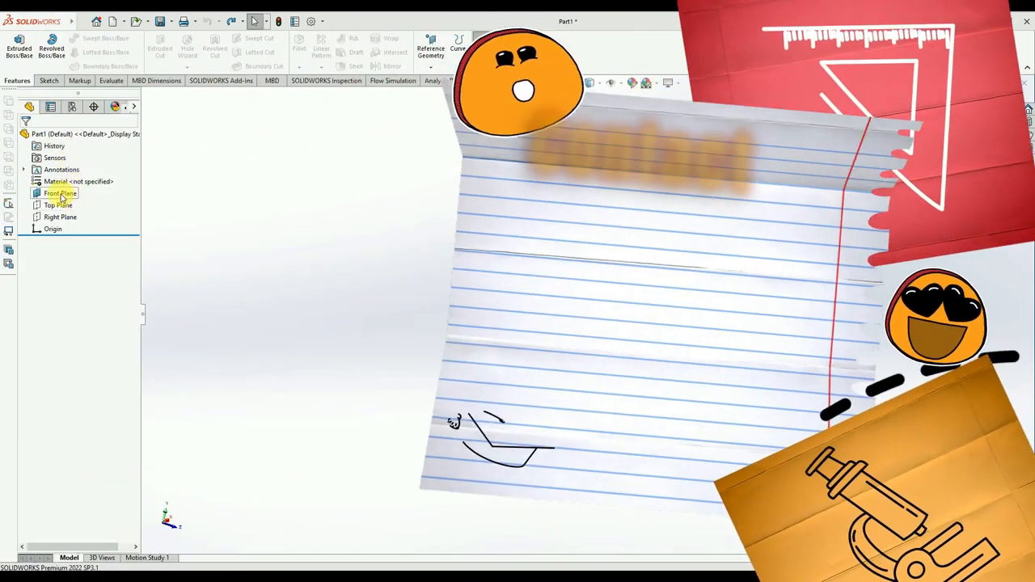
- Sketch a center rectangle on the Front Plane, centered on the origin, and exit the sketch
{"action": "left_click", "coordinate": [79, 202]}
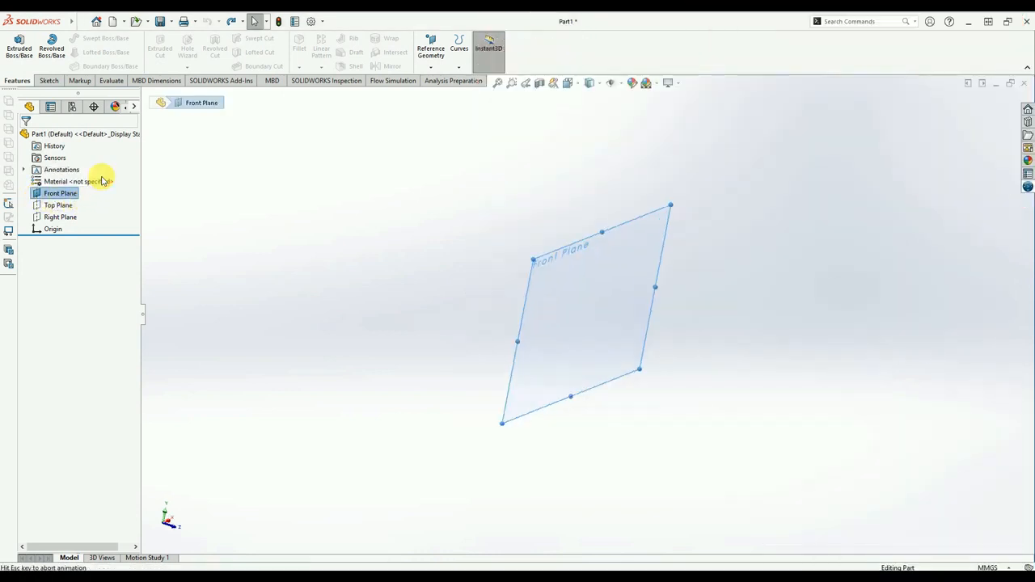
{"action": "left_click", "coordinate": [49, 80]}
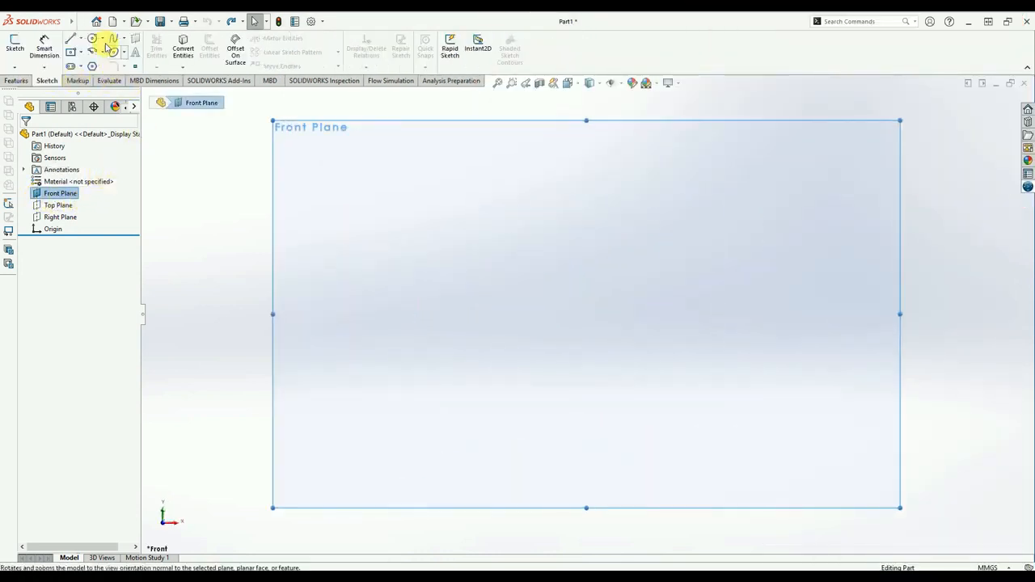
{"action": "left_click", "coordinate": [70, 51]}
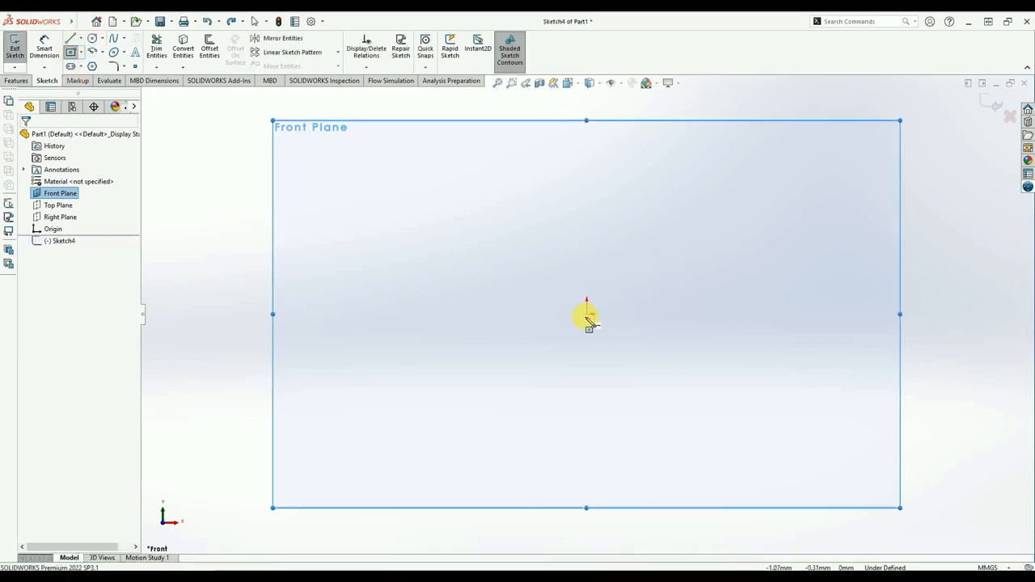
{"action": "left_click", "coordinate": [588, 315]}
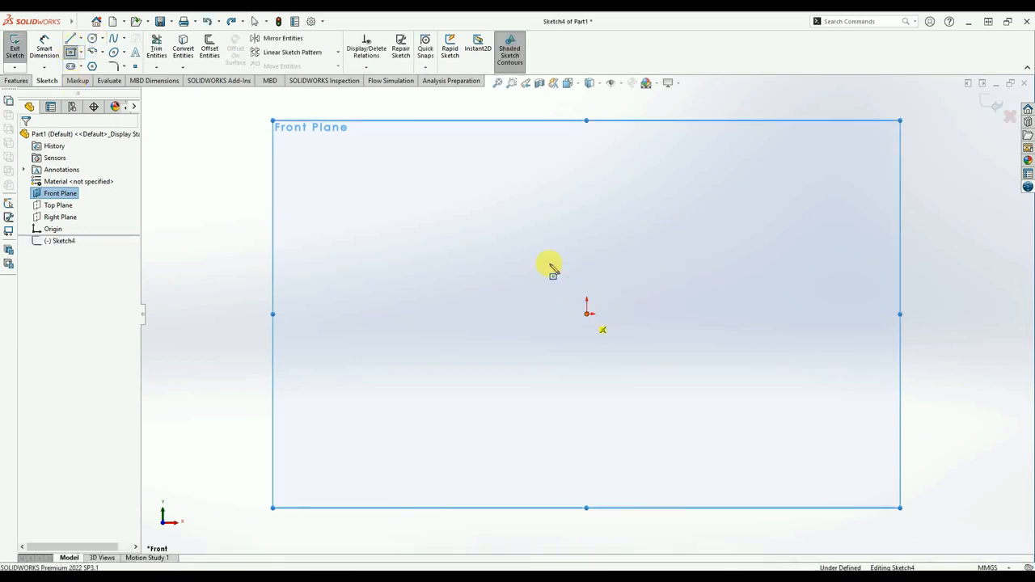
{"action": "left_click", "coordinate": [478, 234]}
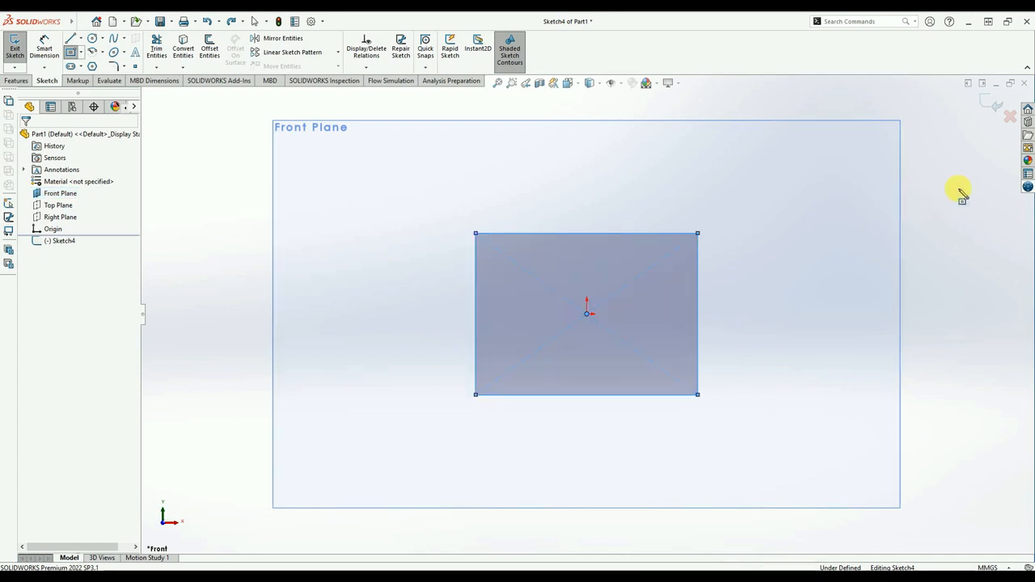
{"action": "left_click", "coordinate": [989, 102]}
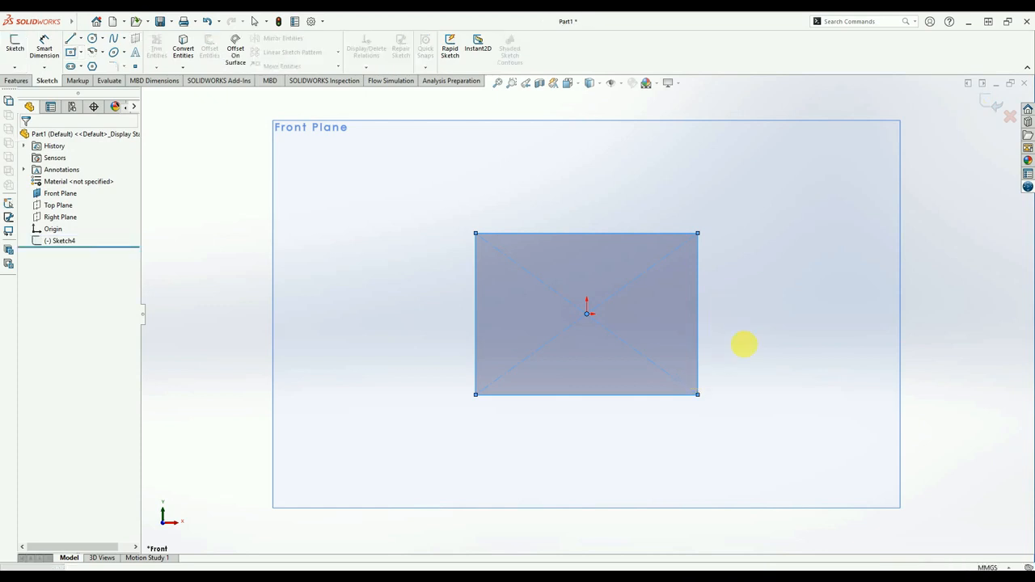
- Create two parallel reference planes offset from the Front Plane with a spacing of 200 mm
{"action": "mouse_move", "coordinate": [649, 273]}
{"action": "middle_mouse_down"}
{"action": "mouse_move", "coordinate": [712, 324]}
{"action": "mouse_move", "coordinate": [606, 318]}
{"action": "middle_mouse_up"}
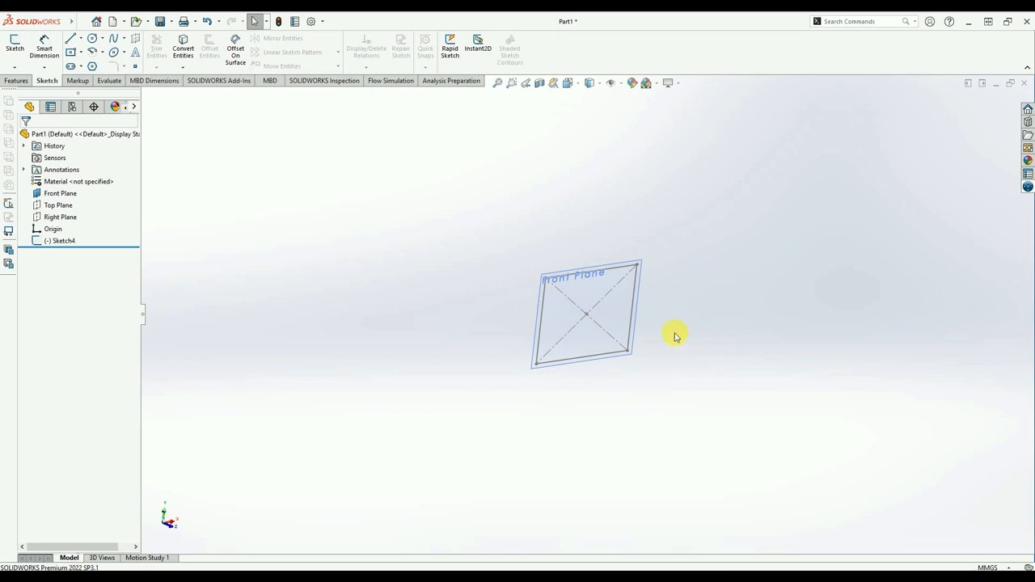
{"action": "left_click", "coordinate": [18, 81]}
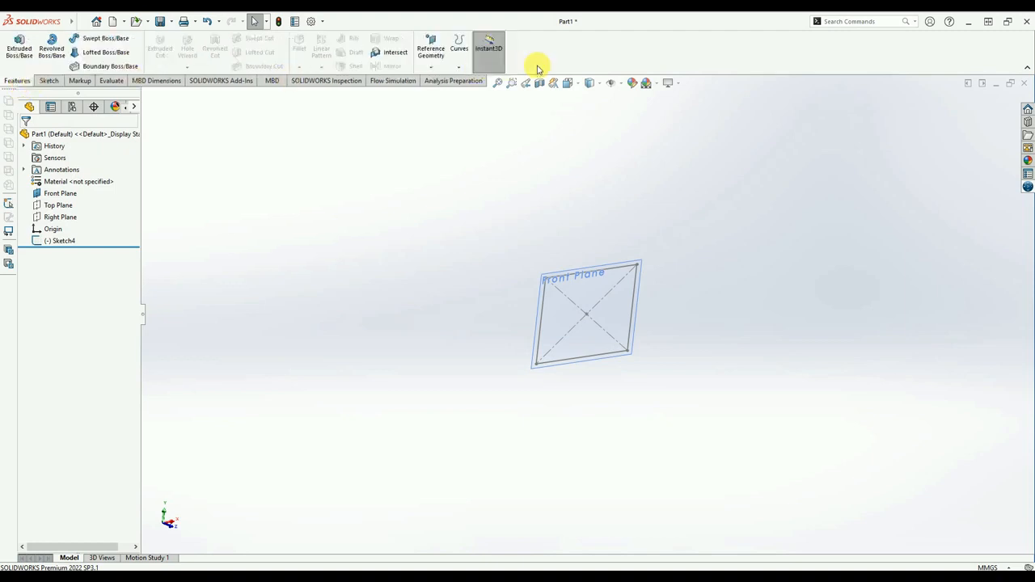
{"action": "left_click", "coordinate": [431, 67]}
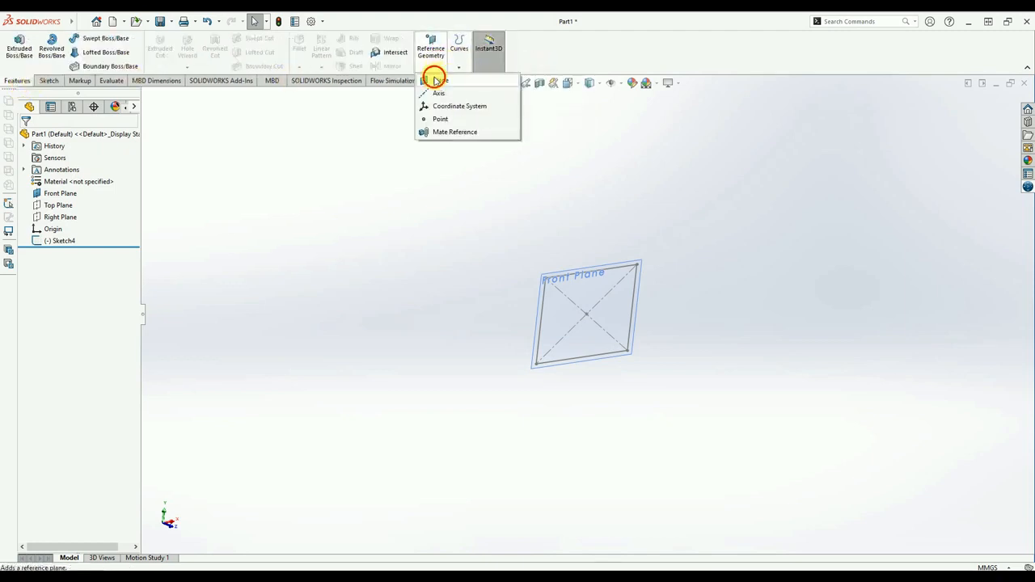
{"action": "left_click", "coordinate": [604, 265]}
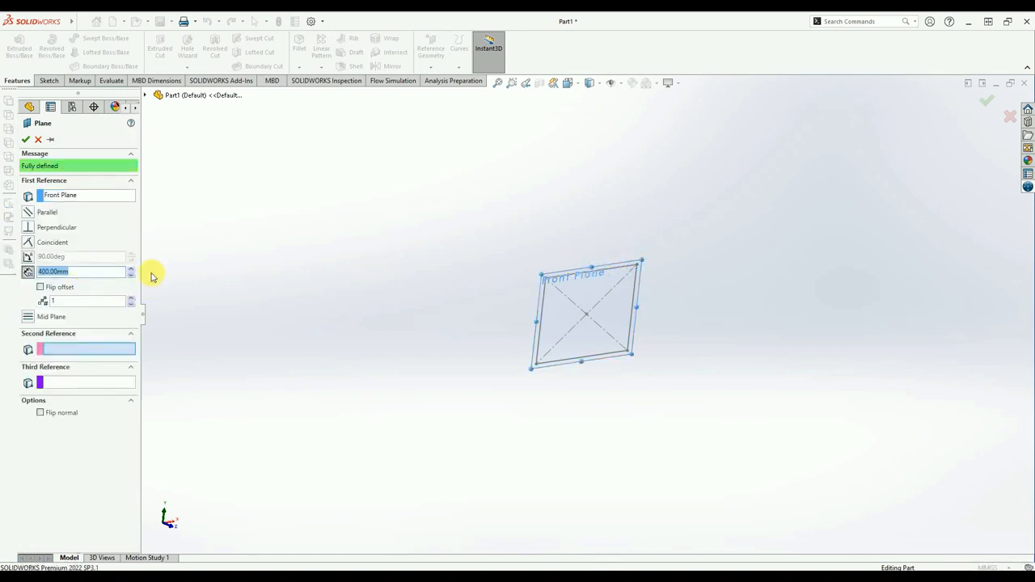
{"action": "scroll", "coordinate": [658, 280], "scroll_direction": "down", "scroll_amount": 3}
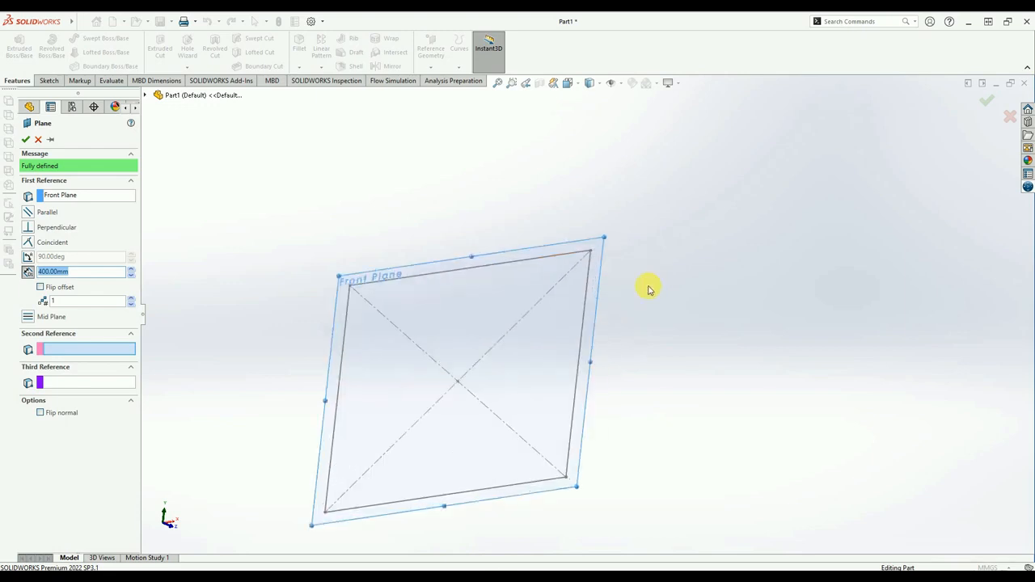
{"action": "scroll", "coordinate": [649, 284], "scroll_direction": "up", "scroll_amount": 5}
{"action": "left_click", "coordinate": [746, 396]}
{"action": "left_click_drag", "start_coordinate": [129, 276], "coordinate": [126, 279]}
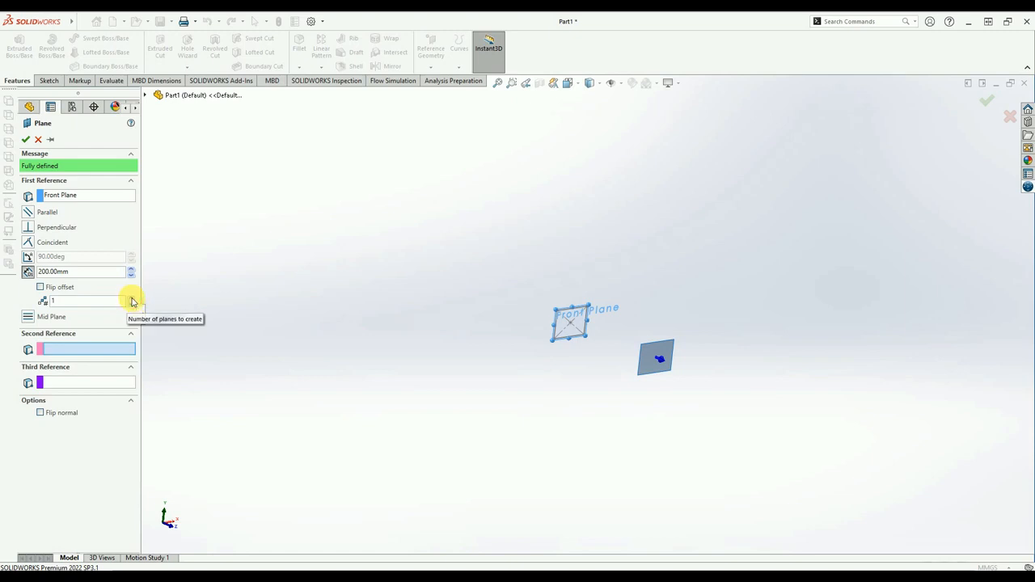
{"action": "left_click", "coordinate": [131, 298]}
{"action": "left_click", "coordinate": [25, 139]}
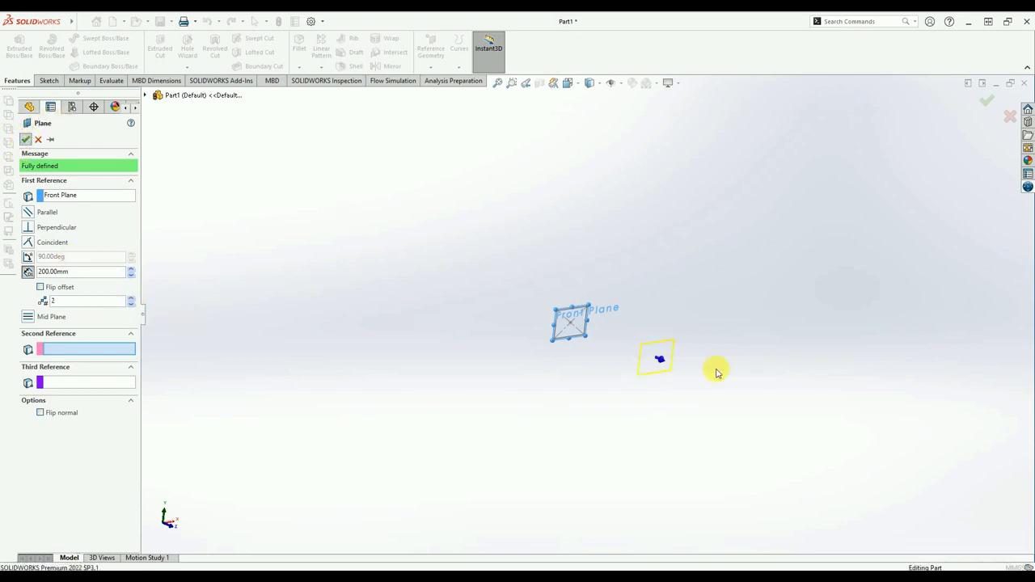
- Sketch a circle on Plane3, the nearer offset plane, centered on the origin and smaller than the rectangle
{"action": "left_click", "coordinate": [677, 349]}
{"action": "left_click", "coordinate": [773, 315]}
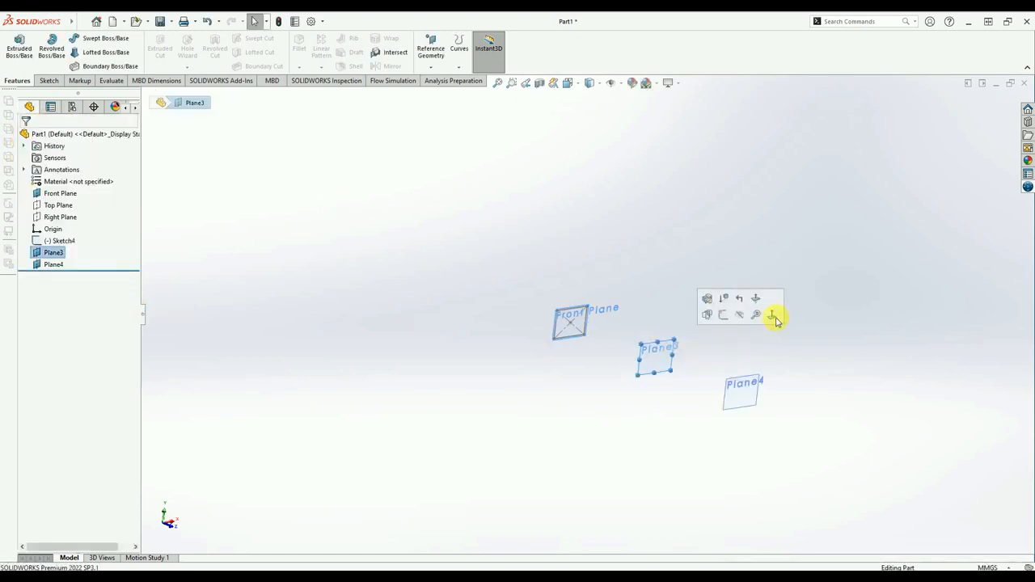
{"action": "left_click", "coordinate": [48, 81]}
{"action": "left_click", "coordinate": [94, 38]}
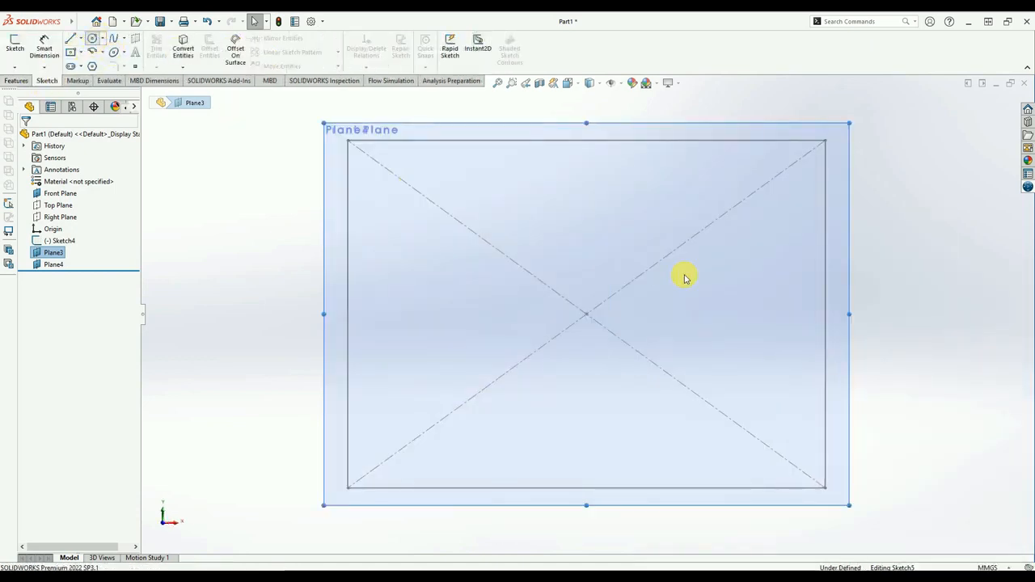
{"action": "left_click", "coordinate": [586, 313]}
{"action": "left_click", "coordinate": [540, 216]}
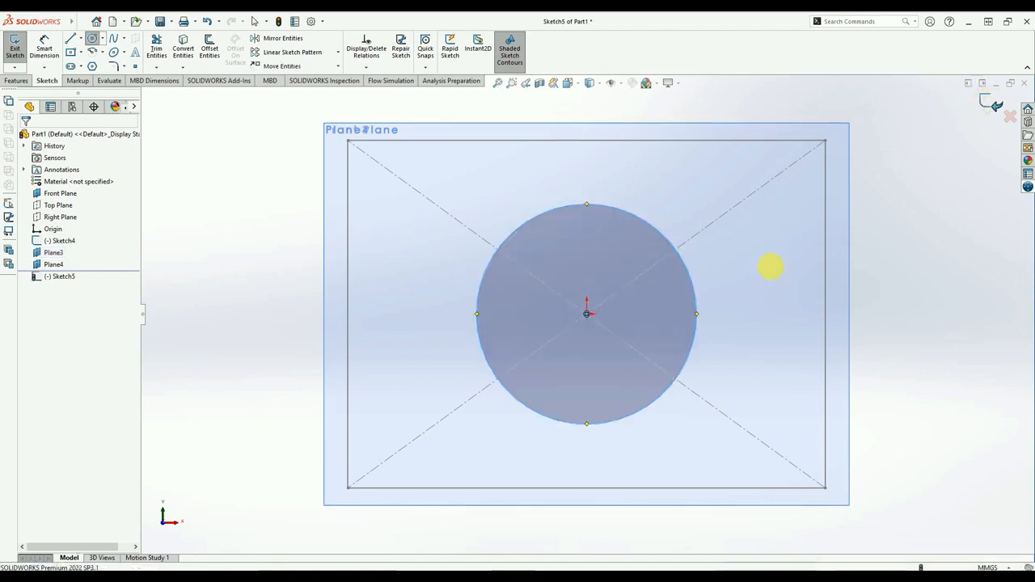
- Sketch a six-sided polygon on Plane4, centered on the origin, with its corners extending horizontally beyond the rectangle
{"action": "scroll", "coordinate": [780, 314], "scroll_direction": "up", "scroll_amount": 6}
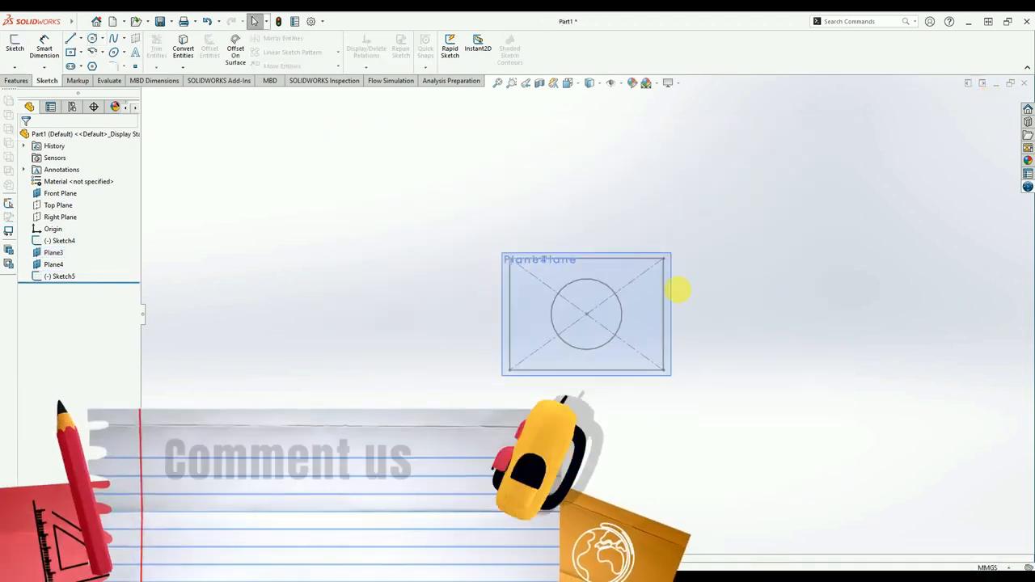
{"action": "scroll", "coordinate": [684, 295], "scroll_direction": "up", "scroll_amount": 1}
{"action": "middle_click_drag", "start_coordinate": [687, 298], "coordinate": [744, 340]}
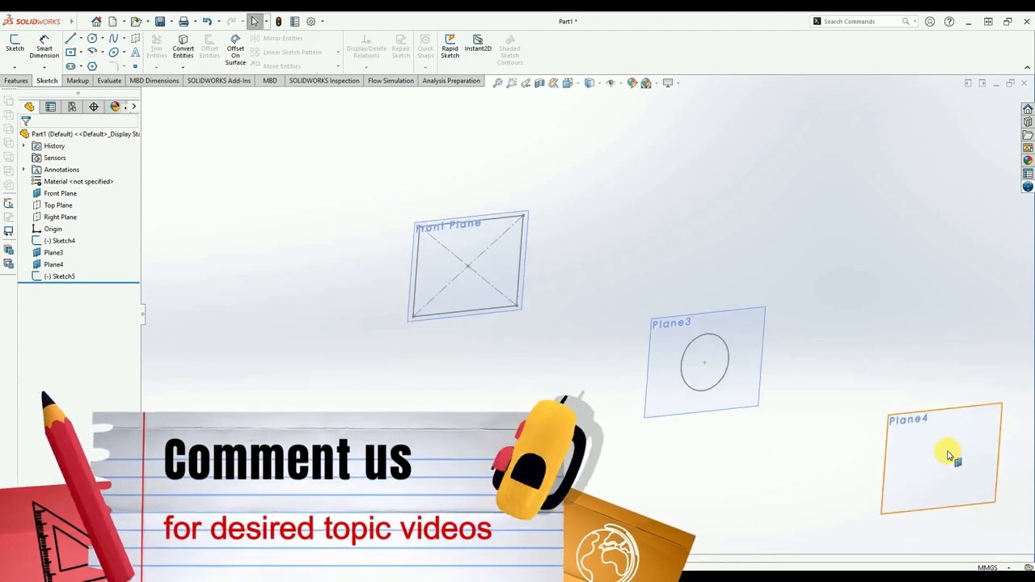
{"action": "left_click", "coordinate": [946, 450]}
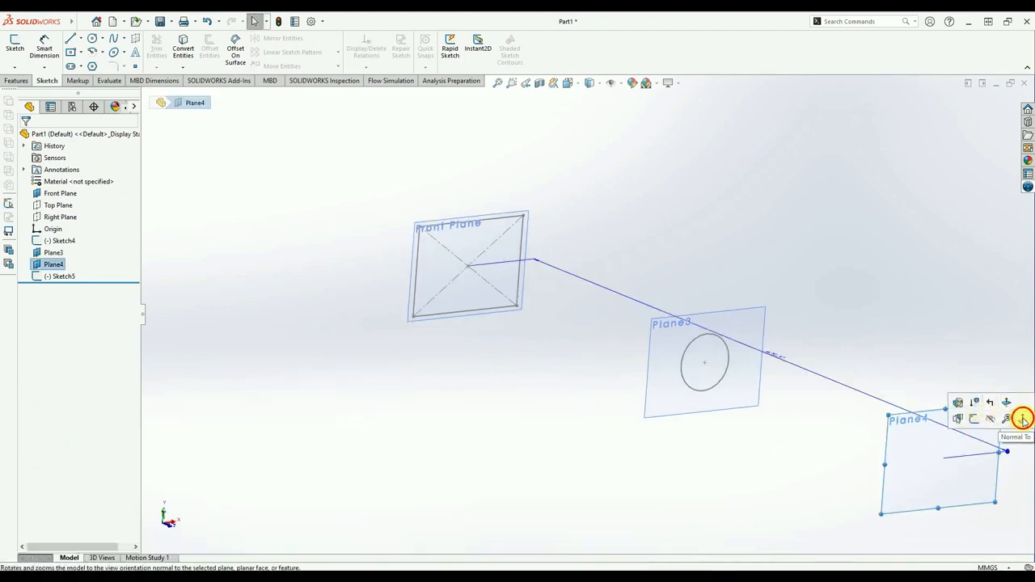
{"action": "left_click", "coordinate": [1021, 417]}
{"action": "left_click", "coordinate": [91, 64]}
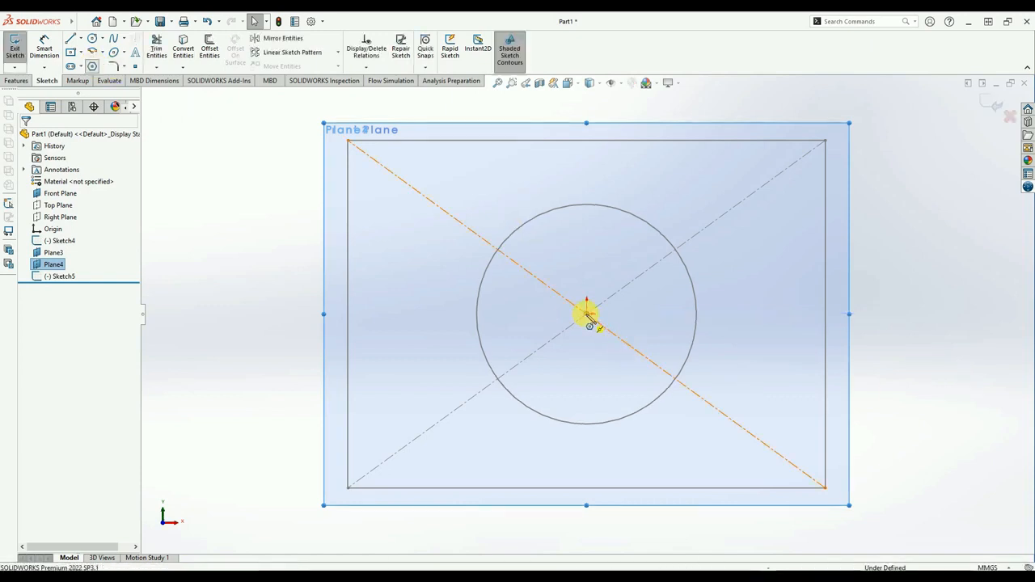
{"action": "left_click", "coordinate": [588, 315]}
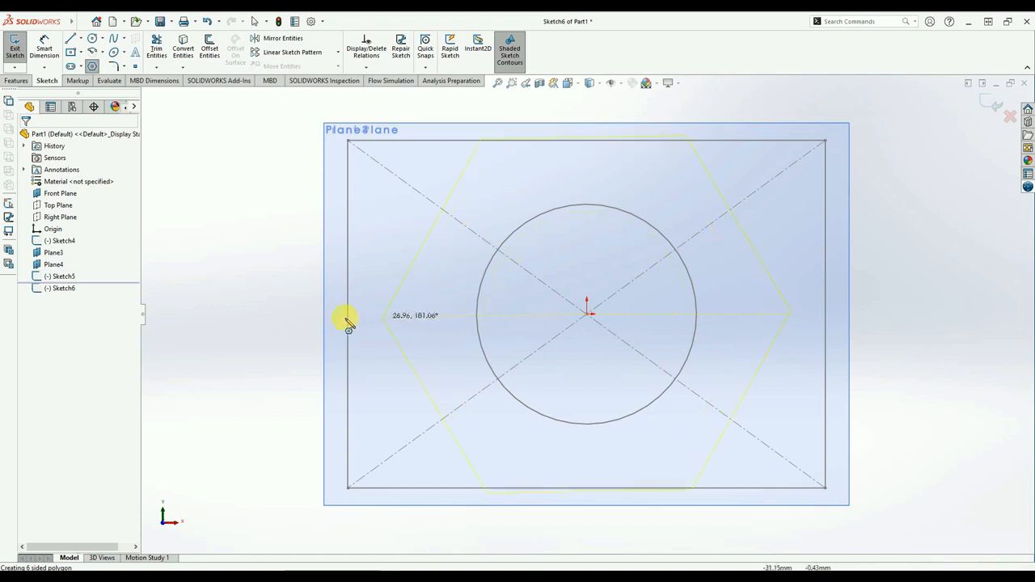
{"action": "left_click", "coordinate": [306, 315]}
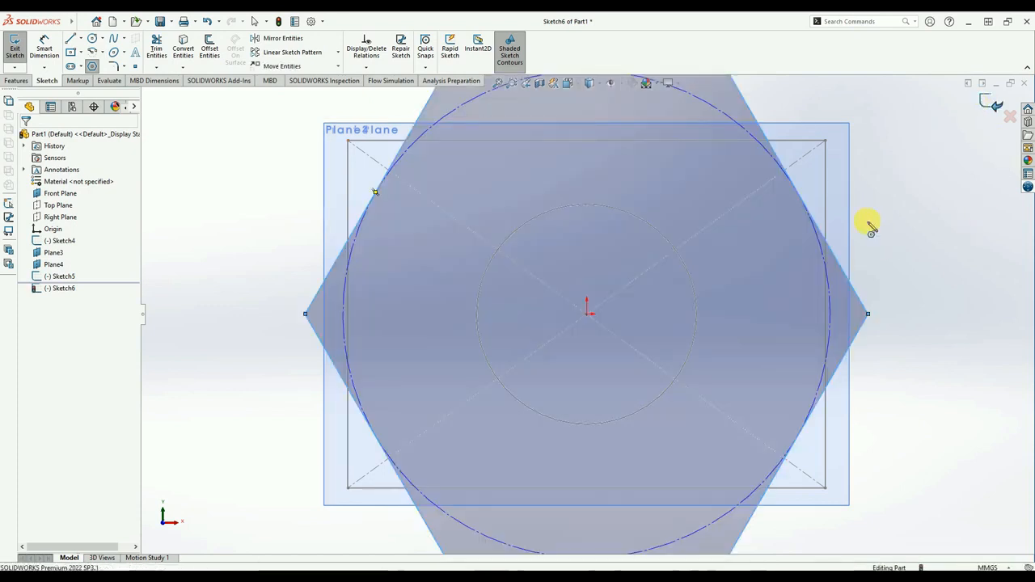
{"action": "key", "text": "f"}
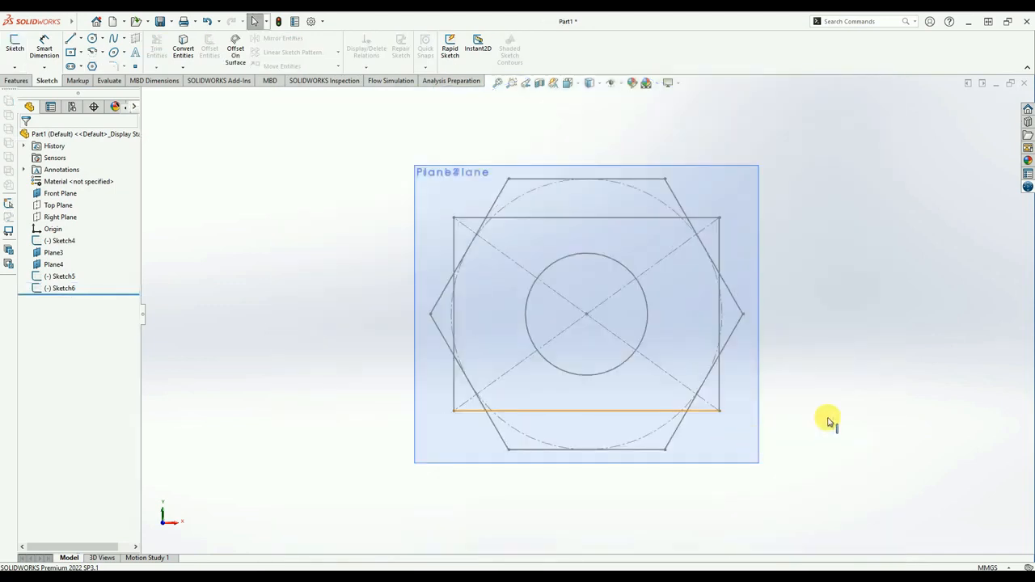
- Start a Lofted Boss/Base through the rectangle, circle and hexagon profiles in that order, picking each near its upper-right side
{"action": "key", "text": "z"}
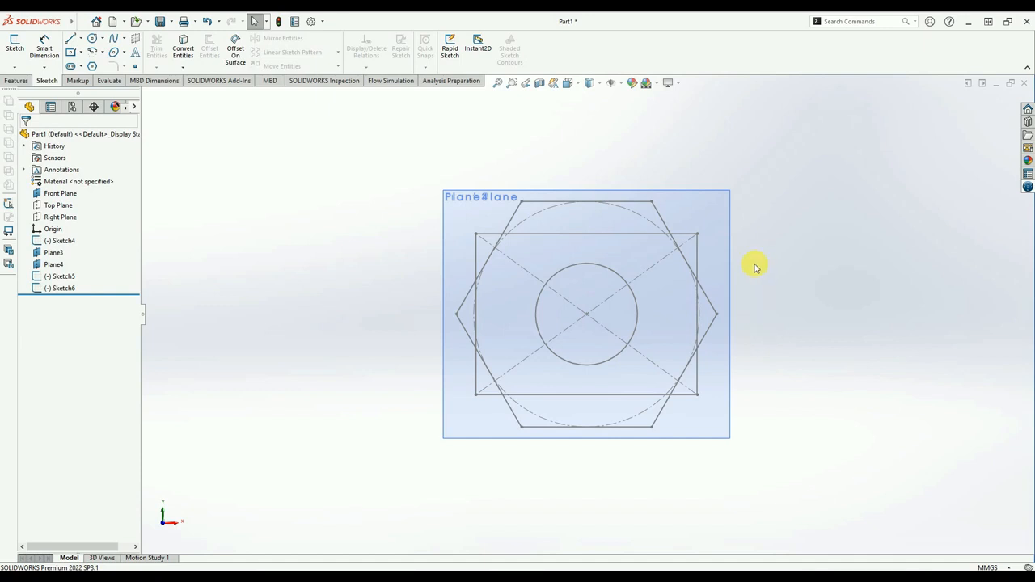
{"action": "middle_click_drag", "start_coordinate": [753, 267], "coordinate": [792, 294]}
{"action": "key", "text": "shift+z"}
{"action": "key", "text": "z"}
{"action": "key", "text": "z"}
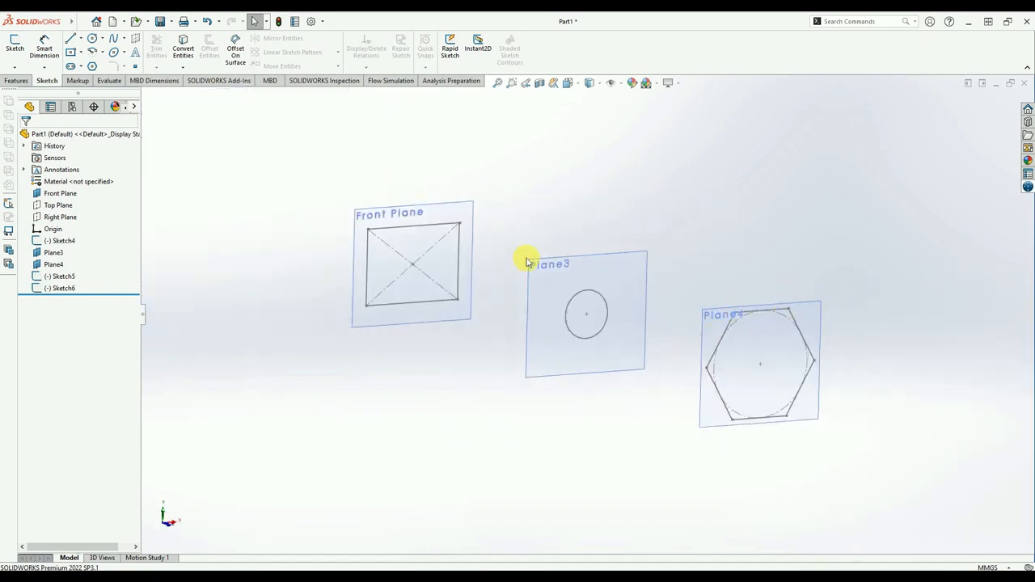
{"action": "left_click", "coordinate": [18, 81]}
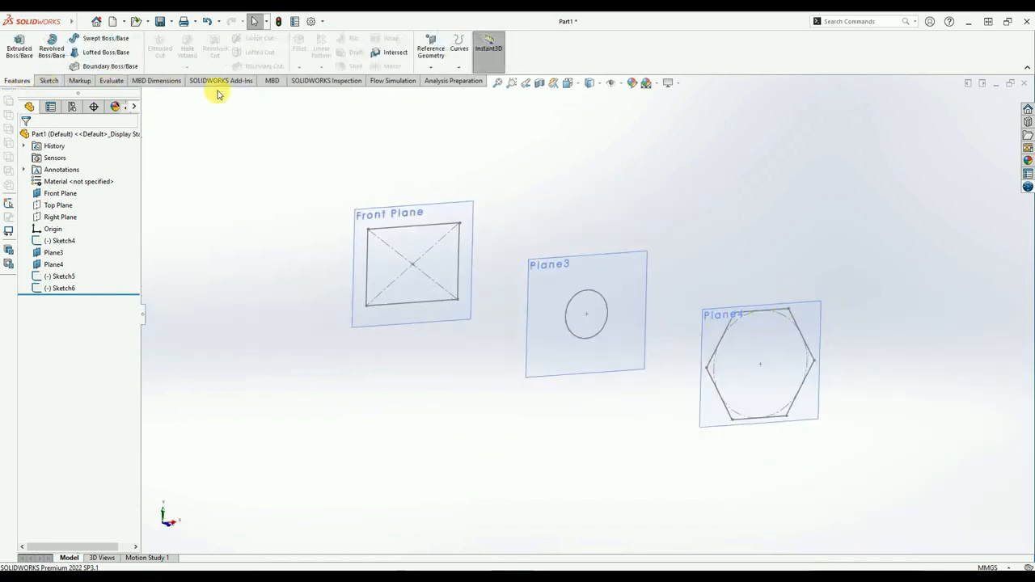
{"action": "left_click", "coordinate": [85, 55]}
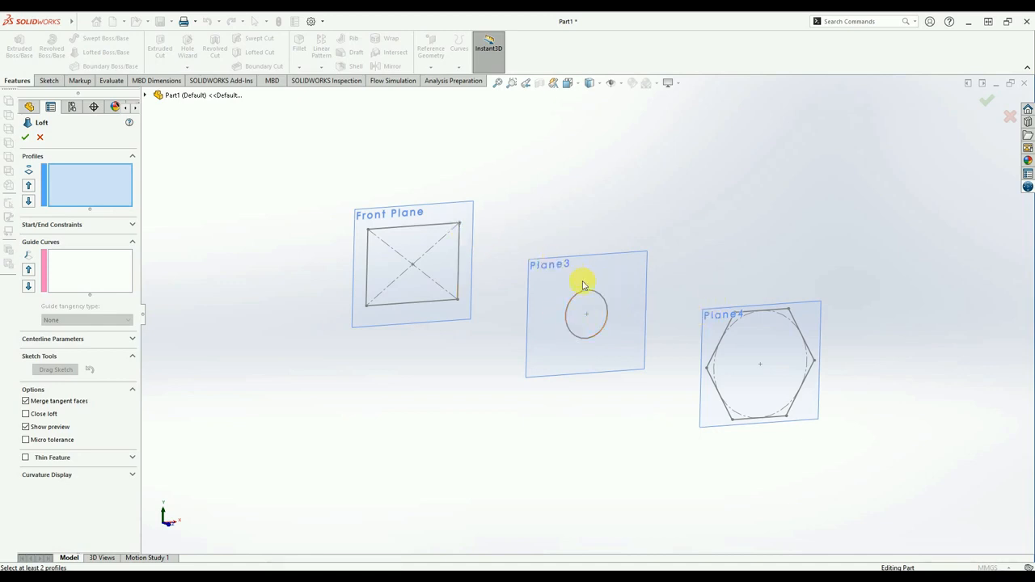
{"action": "left_click", "coordinate": [436, 227]}
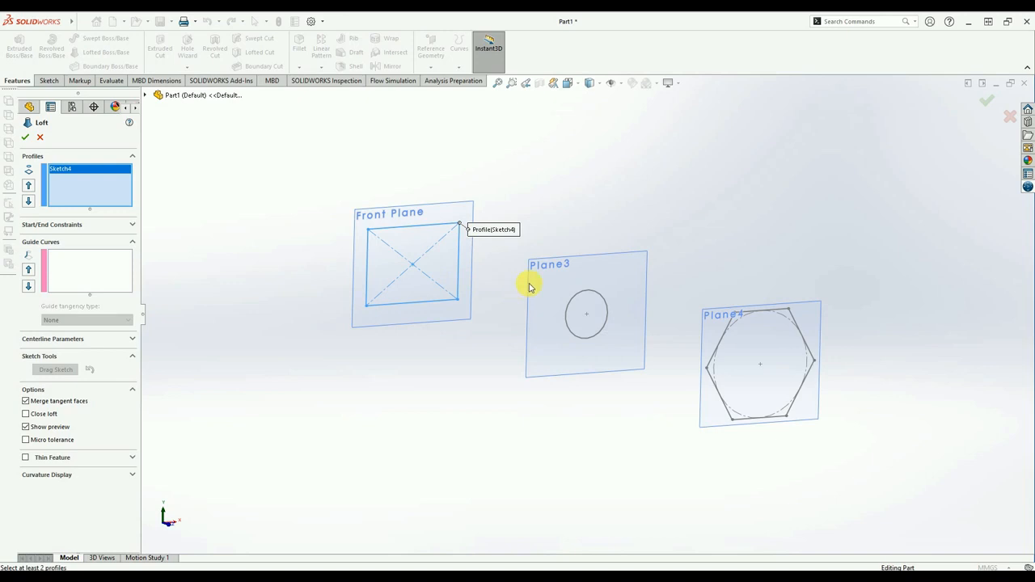
{"action": "left_click", "coordinate": [603, 298]}
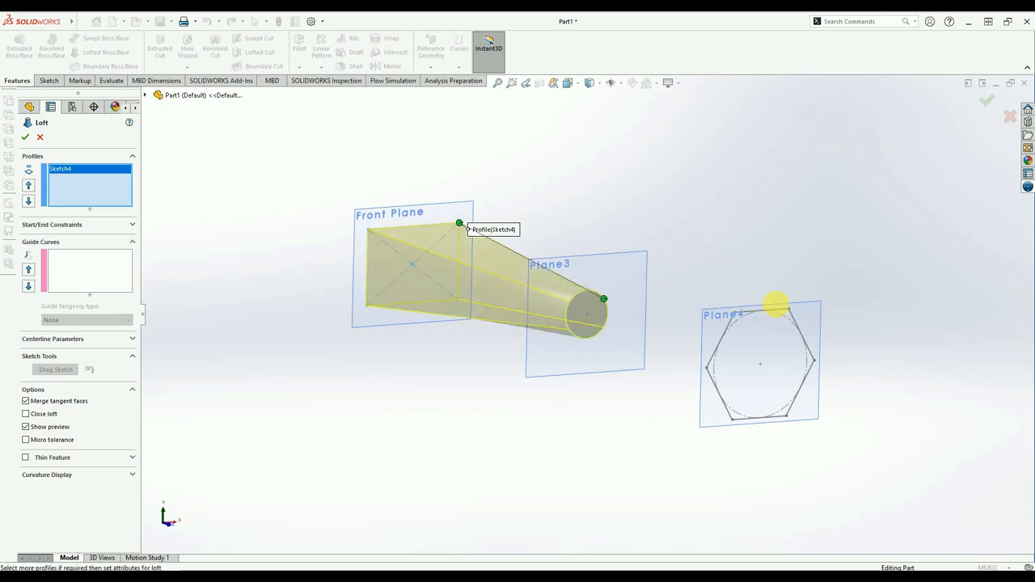
{"action": "left_click", "coordinate": [778, 310]}
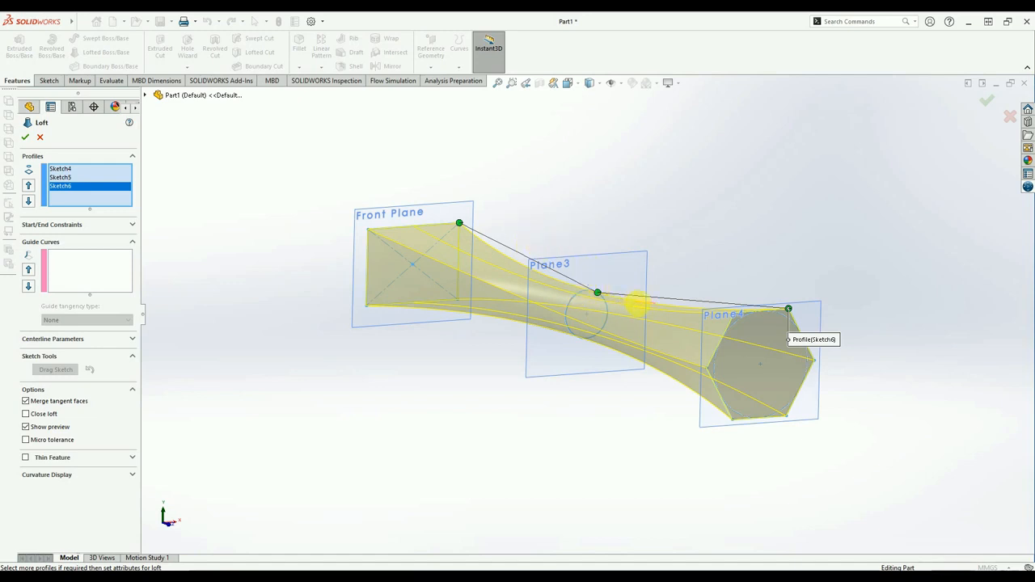
- Try the loft connector on the hexagon's adjacent right-hand vertex, and return it to the upper-right vertex
{"action": "left_click_drag", "start_coordinate": [788, 308], "coordinate": [809, 363]}
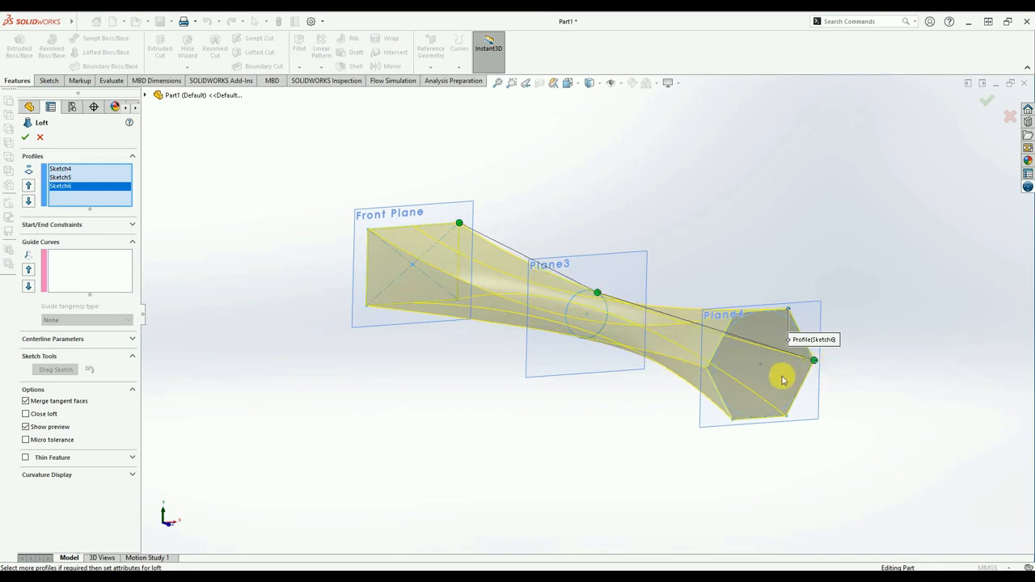
{"action": "middle_click_drag", "start_coordinate": [774, 245], "coordinate": [809, 346]}
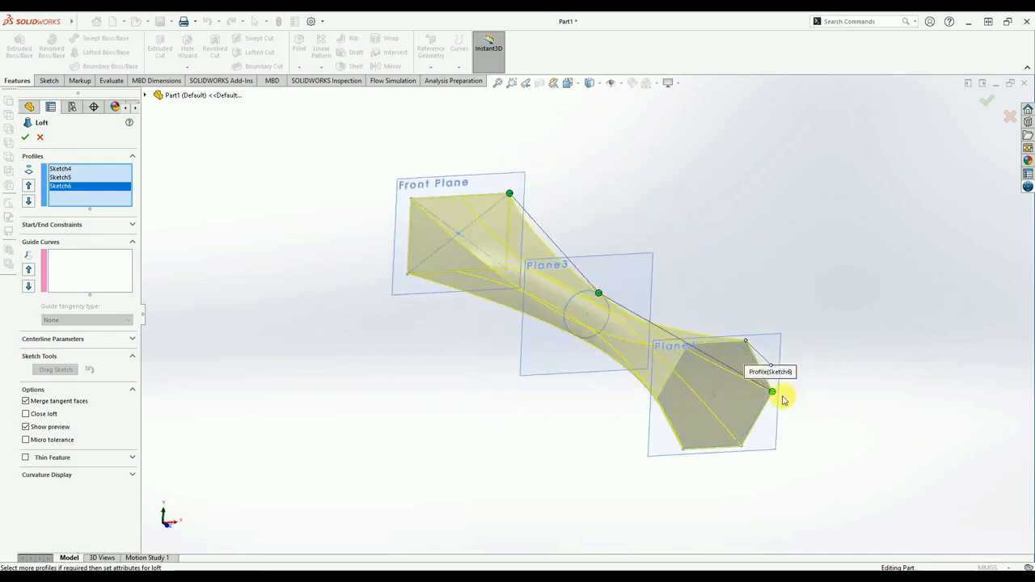
{"action": "left_click_drag", "start_coordinate": [783, 398], "coordinate": [779, 372]}
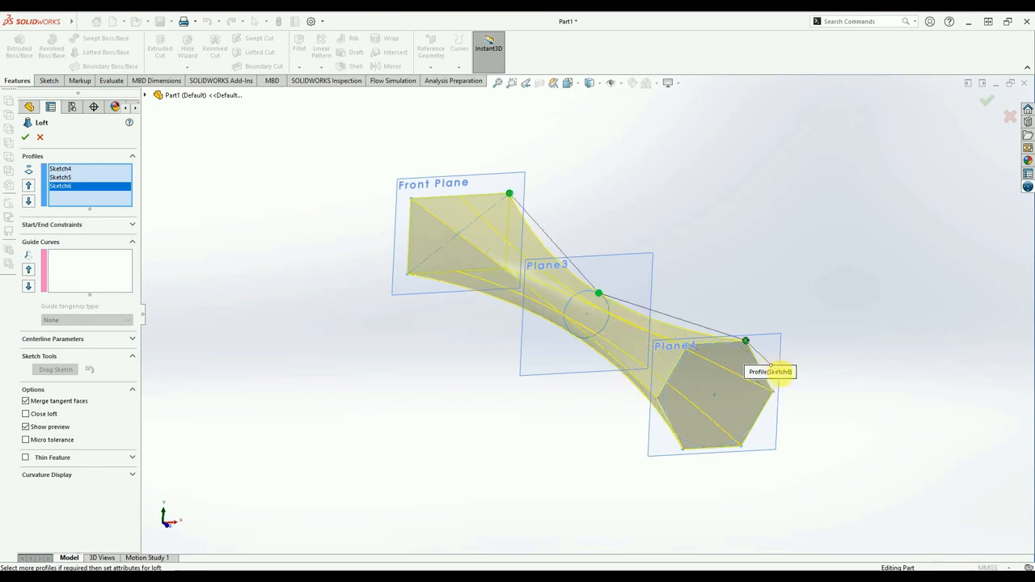
- Try the loft's start constraint as None and as Normal To Profile, with the end constraint also set to Normal To Profile
{"action": "middle_click_drag", "start_coordinate": [430, 217], "coordinate": [450, 243]}
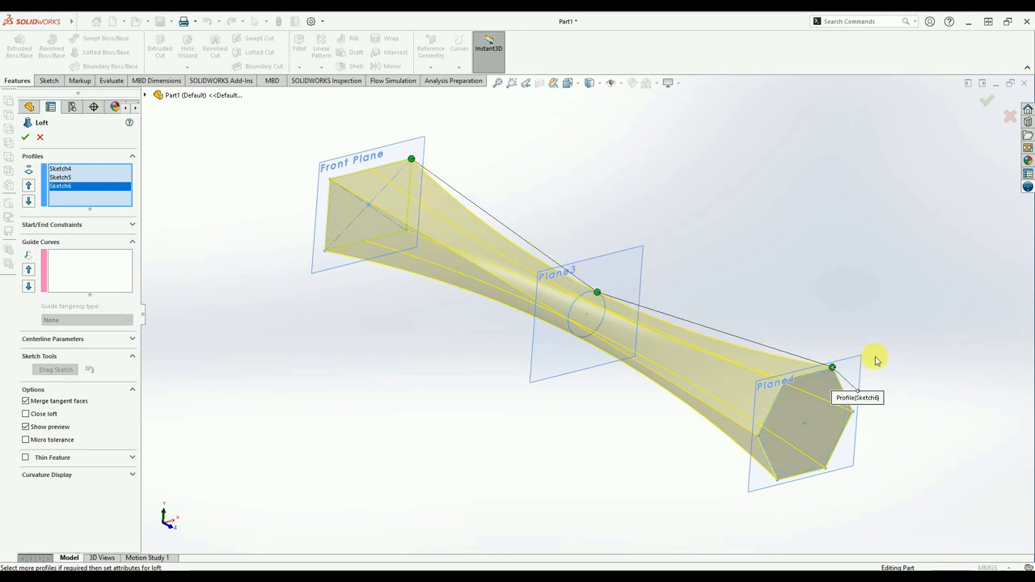
{"action": "left_click", "coordinate": [67, 226]}
{"action": "left_click", "coordinate": [101, 249]}
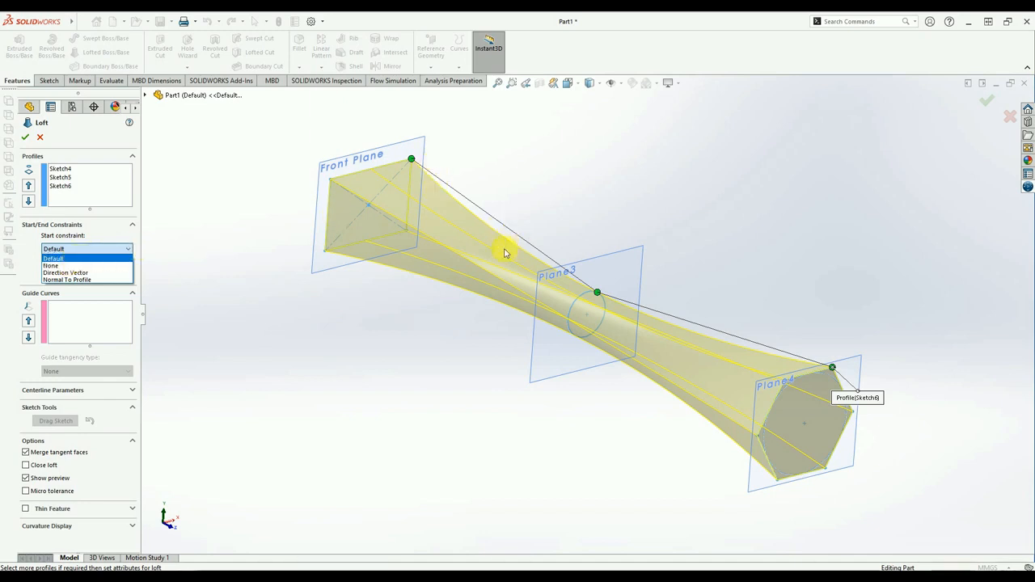
{"action": "left_click", "coordinate": [53, 259]}
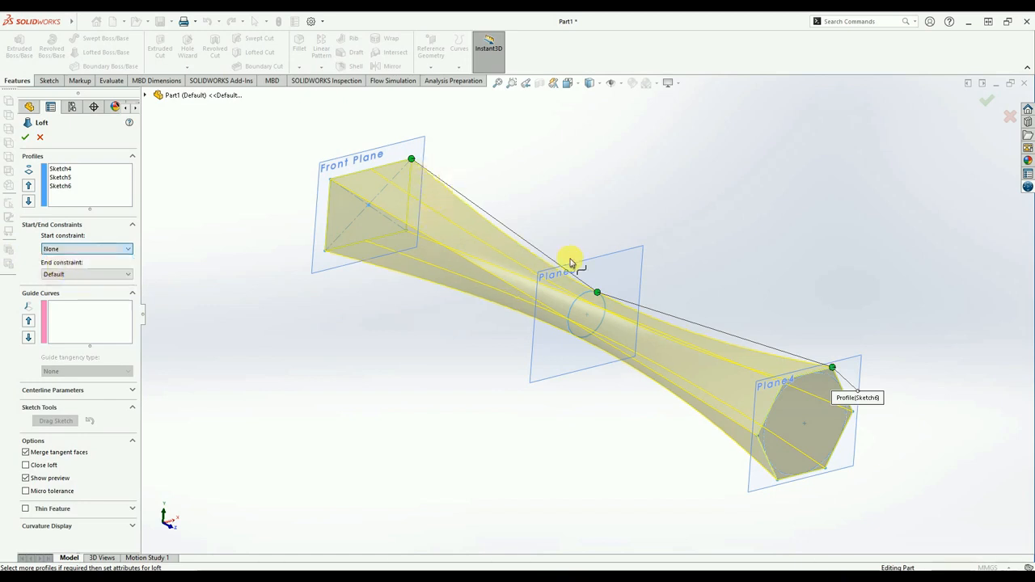
{"action": "left_click", "coordinate": [57, 251]}
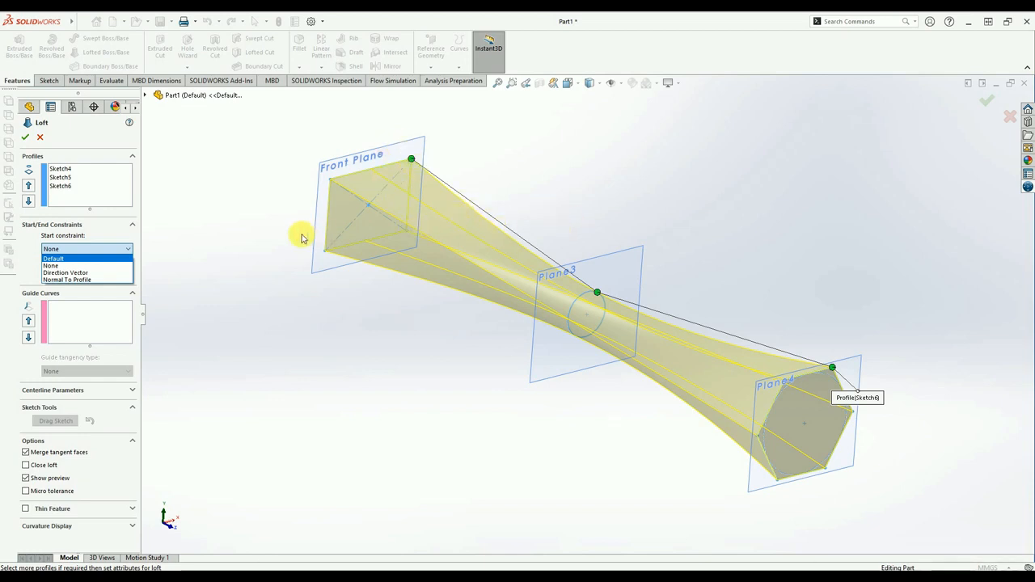
{"action": "left_click", "coordinate": [75, 281]}
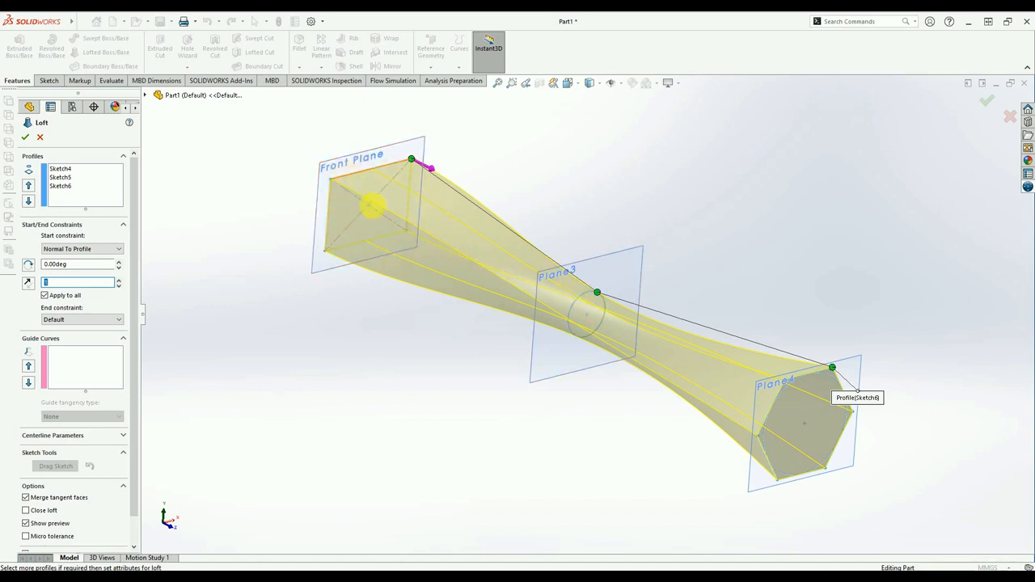
{"action": "left_click", "coordinate": [67, 321]}
{"action": "left_click", "coordinate": [81, 349]}
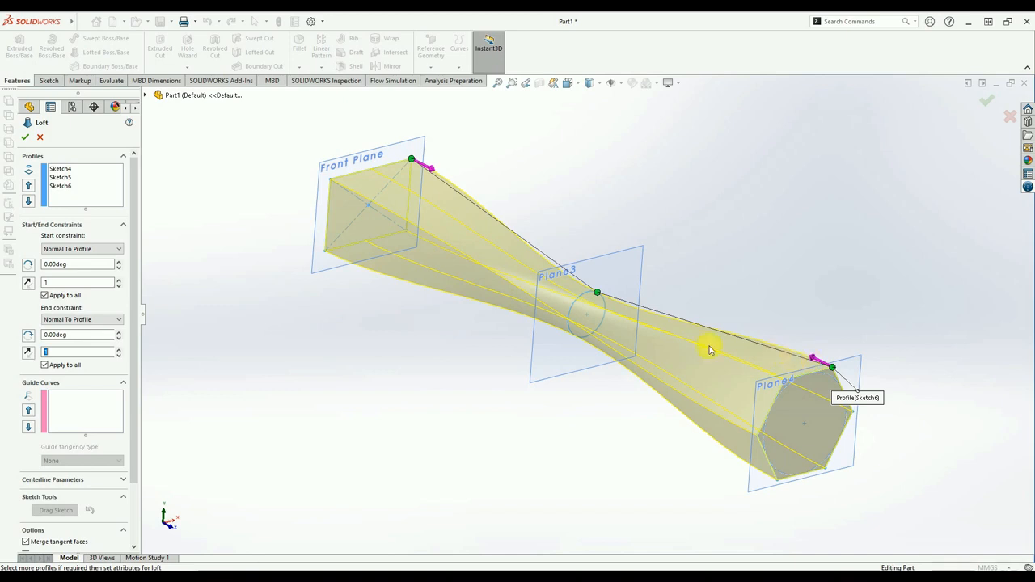
- Reset the loft's start and end constraints to Default and finish the loft
{"action": "left_click", "coordinate": [95, 247]}
{"action": "left_click", "coordinate": [87, 259]}
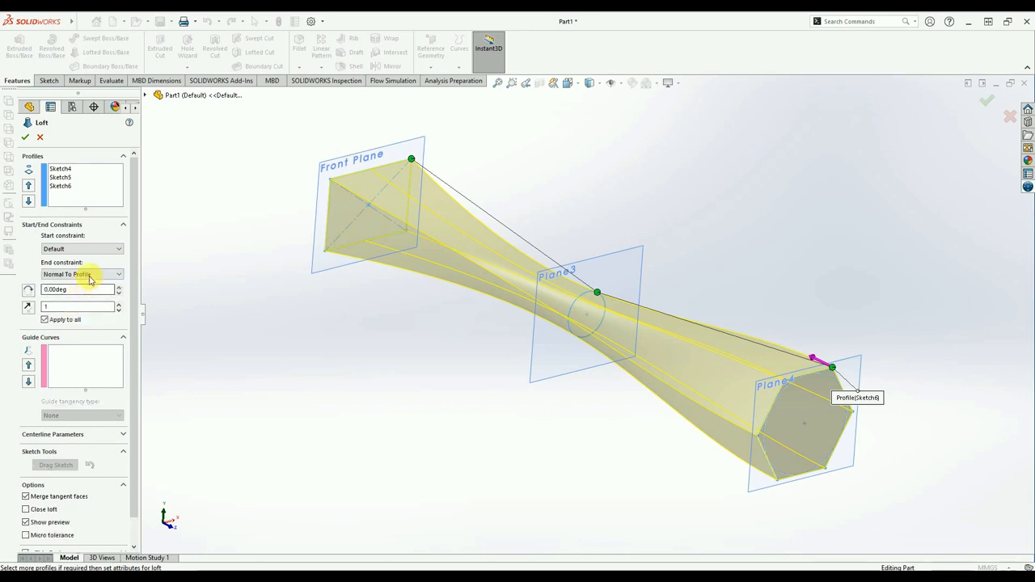
{"action": "left_click", "coordinate": [90, 279]}
{"action": "left_click", "coordinate": [73, 283]}
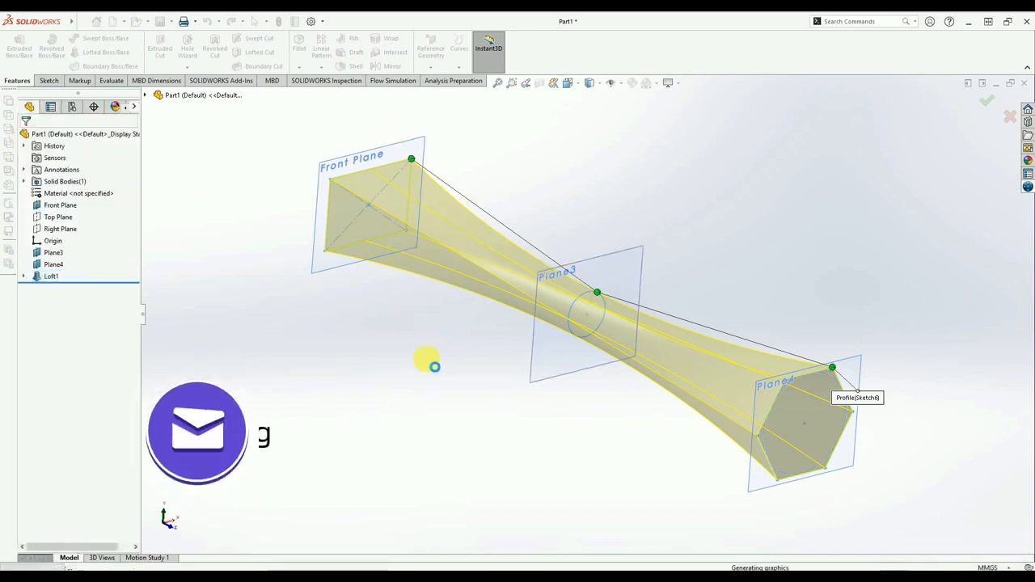
- Inspect the finished loft from the side, and undo it to return to the three separate profile sketches
{"action": "middle_click_drag", "start_coordinate": [478, 307], "coordinate": [483, 407]}
{"action": "middle_click_drag", "start_coordinate": [370, 177], "coordinate": [355, 185]}
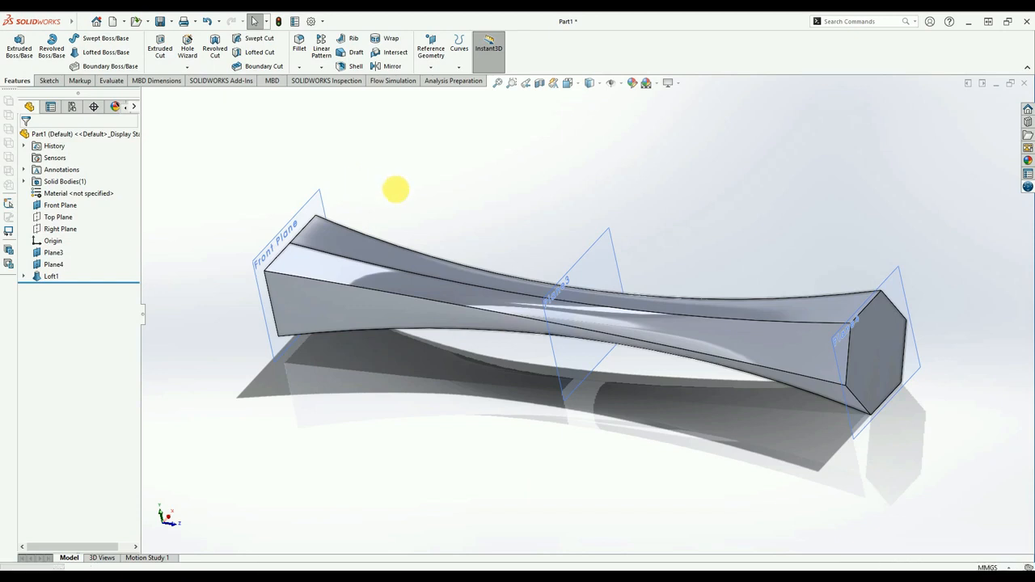
{"action": "key", "text": "ctrl+z"}
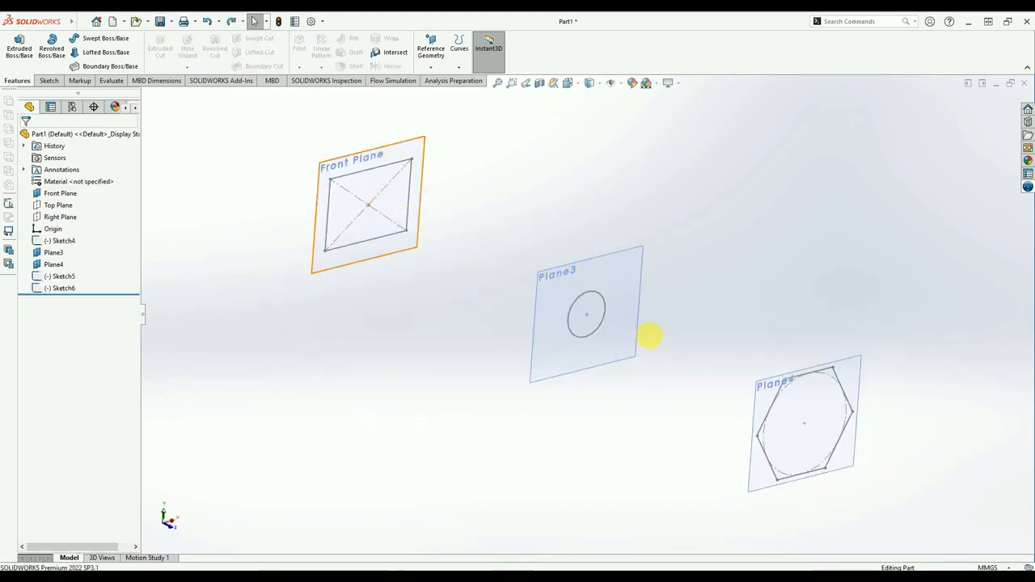
- On the Right Plane, sketch an upward-bulging three-point arc from the top of the hexagon to the top of the circle
{"action": "left_click", "coordinate": [63, 218]}
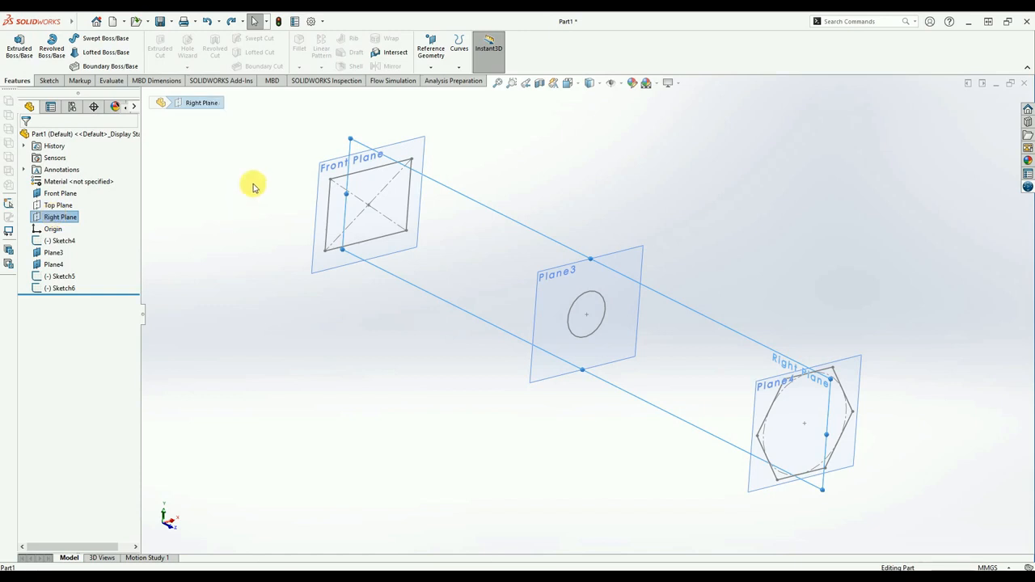
{"action": "key", "text": "ctrl+4"}
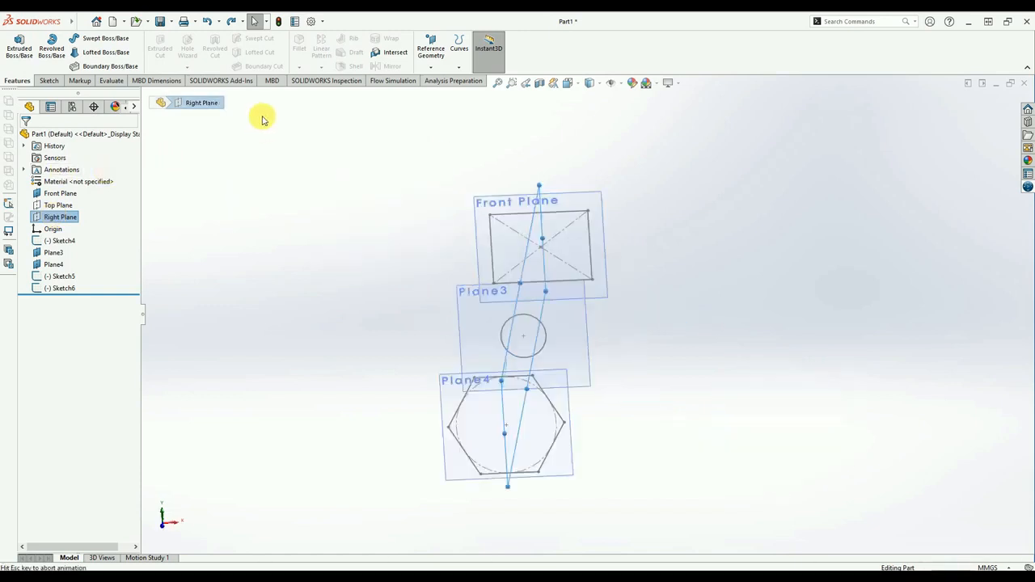
{"action": "left_click", "coordinate": [48, 81]}
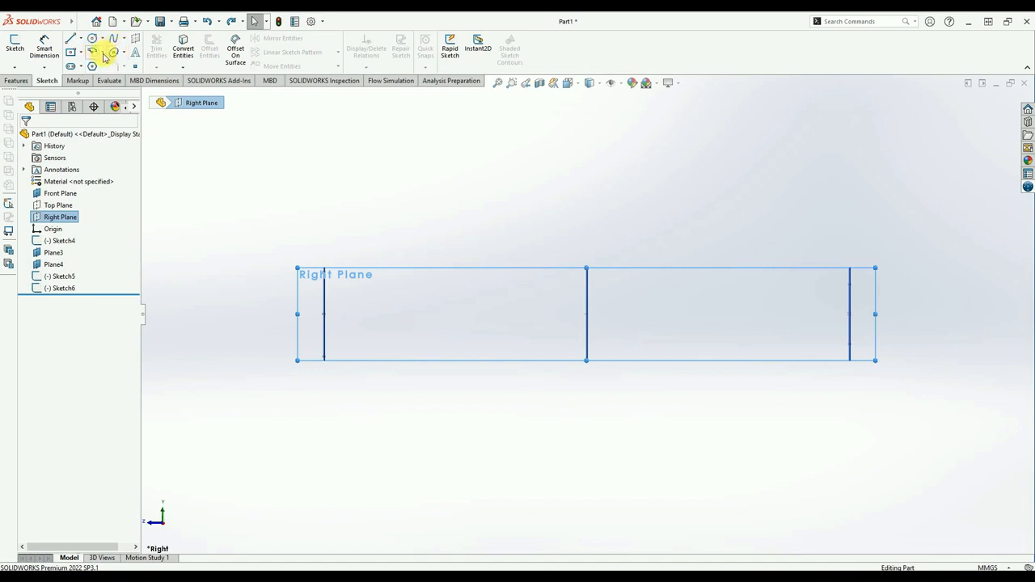
{"action": "left_click", "coordinate": [102, 54]}
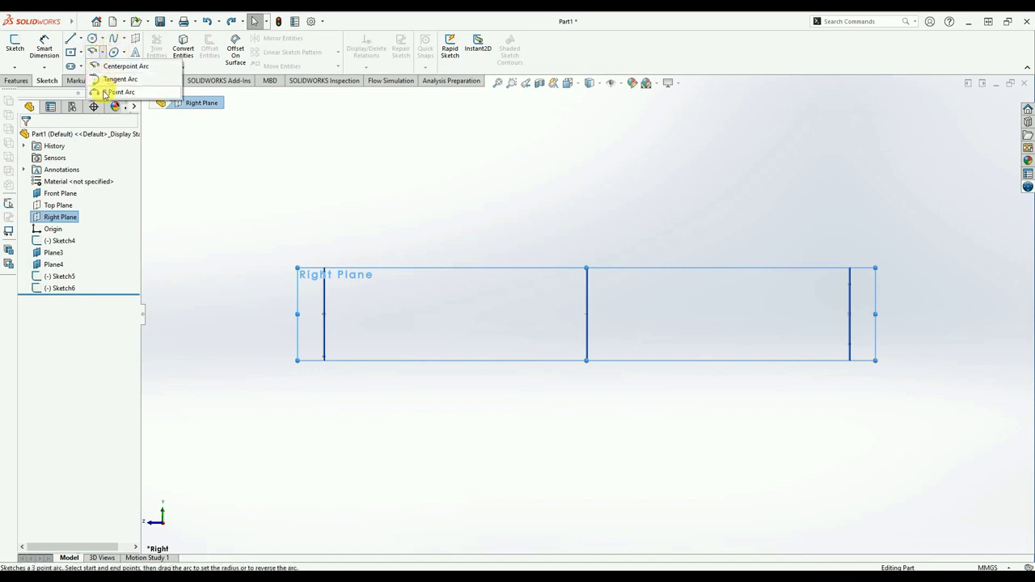
{"action": "left_click", "coordinate": [119, 93]}
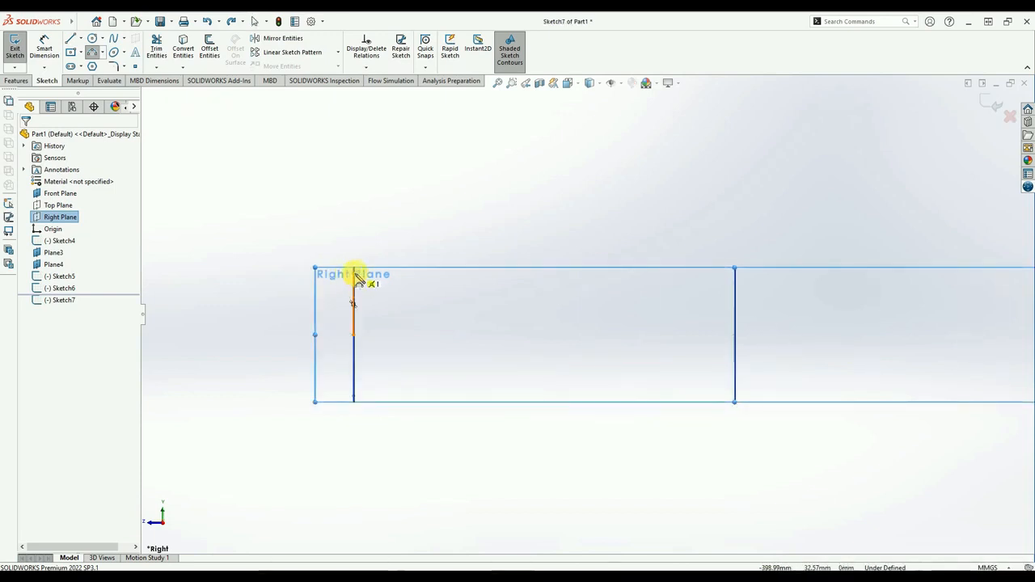
{"action": "left_click", "coordinate": [353, 269]}
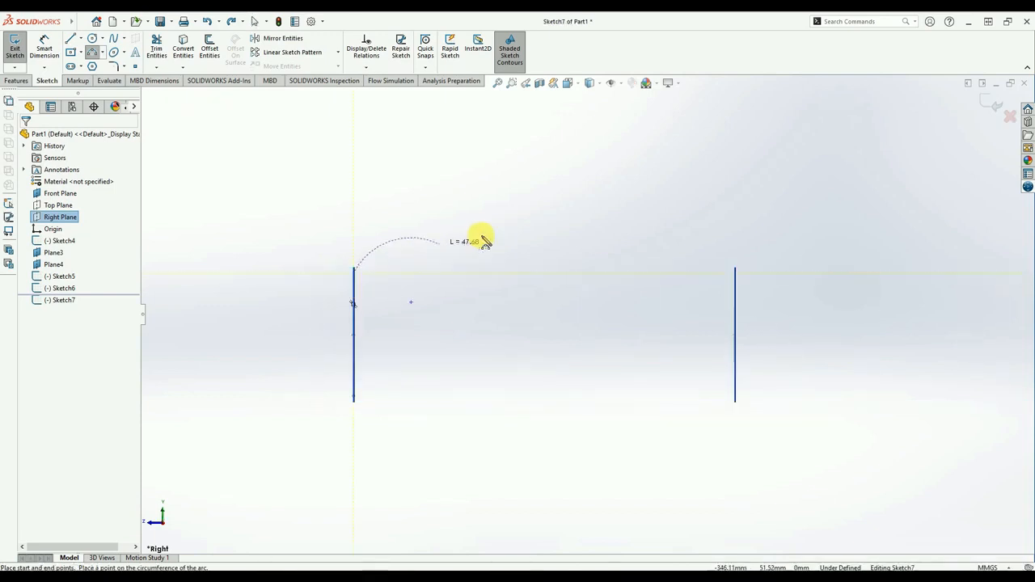
{"action": "left_click", "coordinate": [735, 306]}
{"action": "left_click", "coordinate": [548, 237]}
- Add a downward-sagging three-point arc from the first arc's end to the top of the rectangle, and exit the sketch
{"action": "left_click", "coordinate": [735, 307]}
{"action": "scroll", "coordinate": [801, 304], "scroll_direction": "up", "scroll_amount": 5}
{"action": "scroll", "coordinate": [818, 296], "scroll_direction": "down", "scroll_amount": 2}
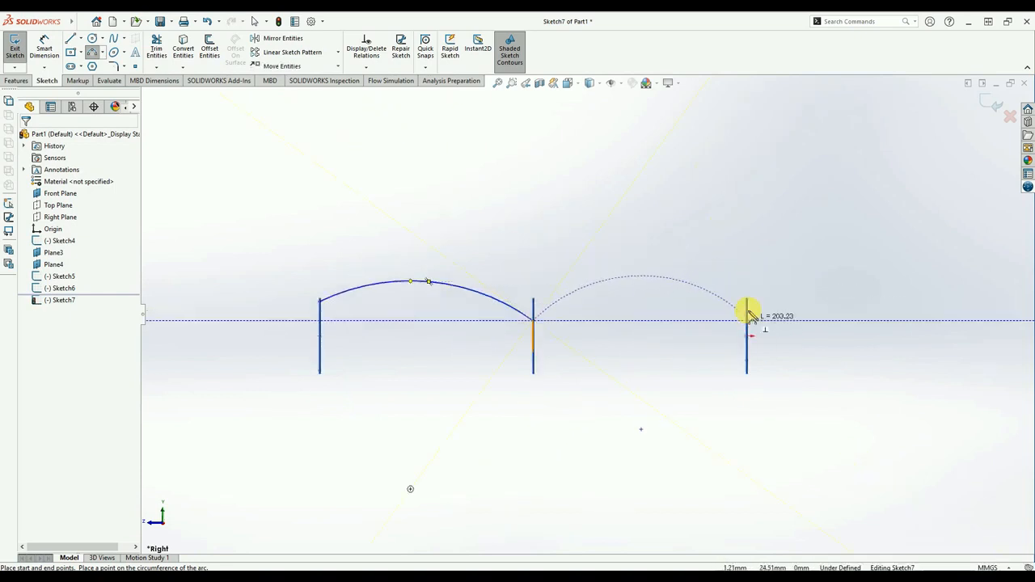
{"action": "left_click", "coordinate": [746, 310]}
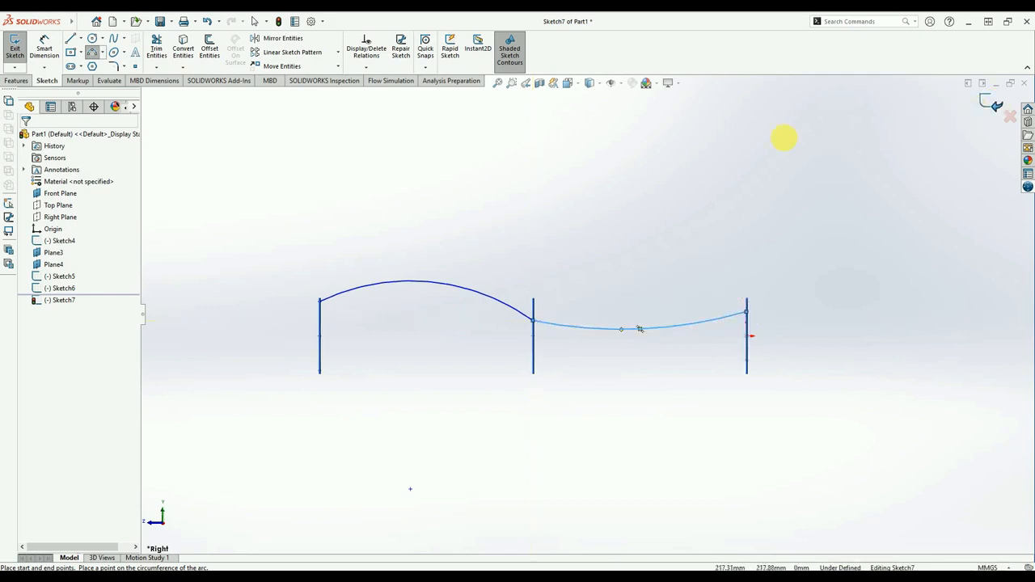
{"action": "left_click", "coordinate": [15, 47]}
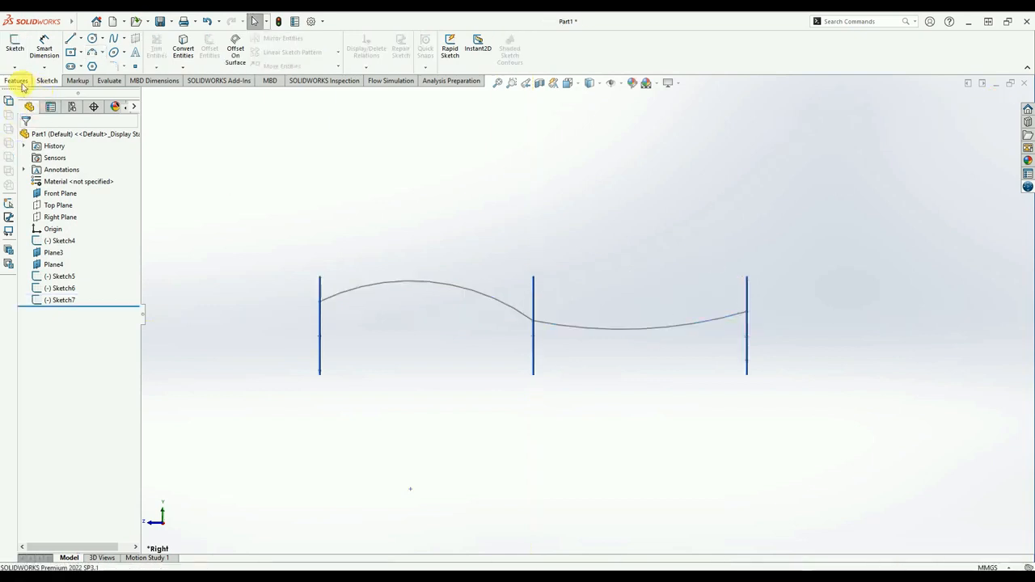
- Start a Lofted Boss/Base through the hexagon, circle and rectangle profiles in that order, picking each near its top
{"action": "left_click", "coordinate": [21, 83]}
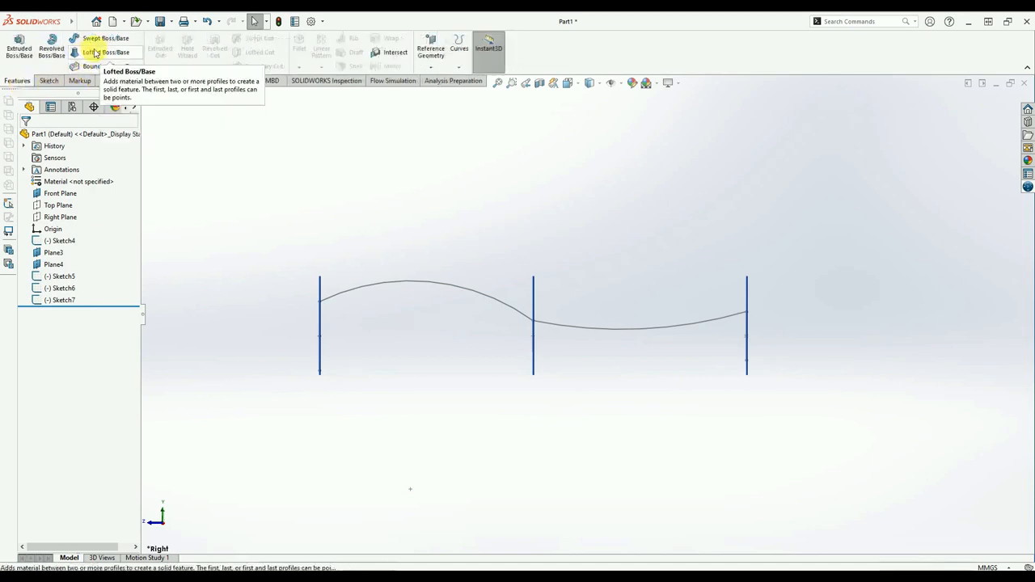
{"action": "left_click", "coordinate": [103, 52]}
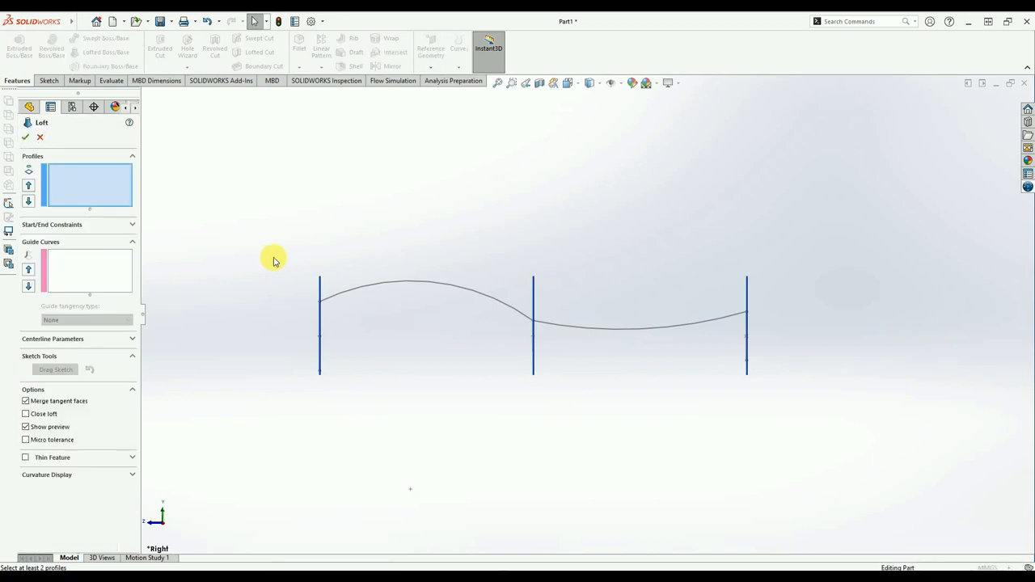
{"action": "middle_click_drag", "start_coordinate": [305, 330], "coordinate": [426, 282]}
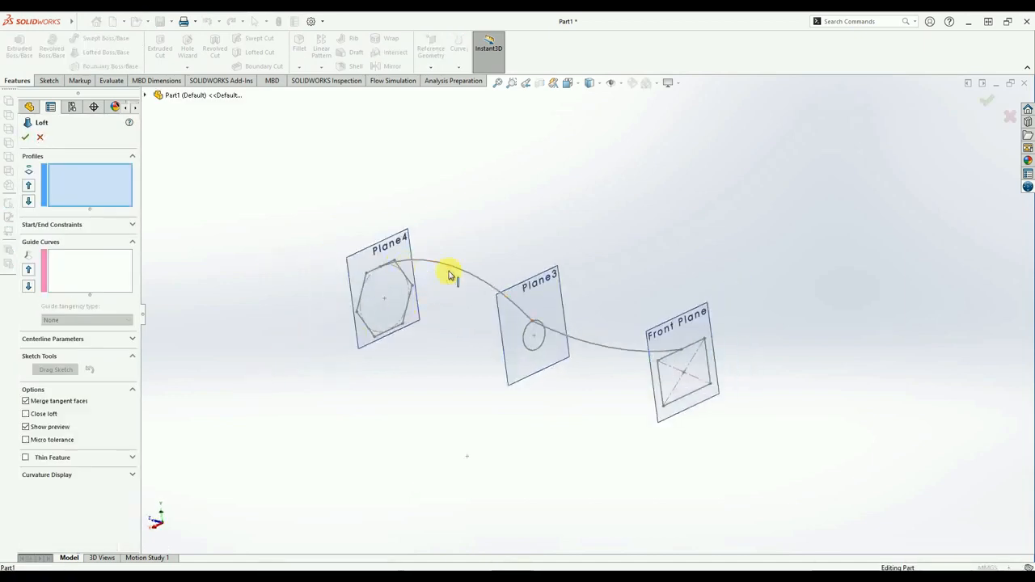
{"action": "left_click", "coordinate": [529, 332]}
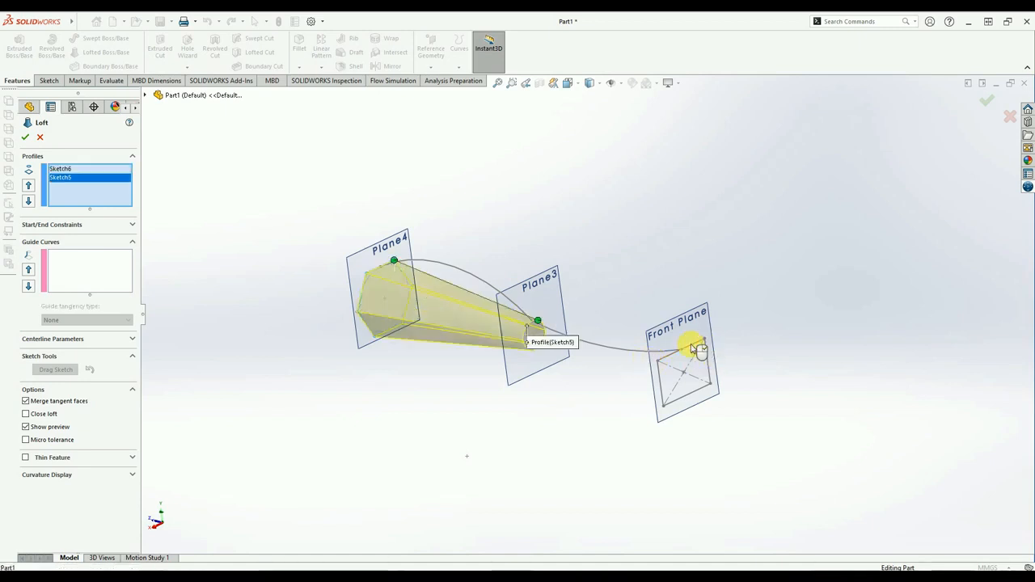
- Use the two-arc sketch as the loft's guide curve, finish the loft and view it from the hexagonal end
{"action": "left_click", "coordinate": [55, 270]}
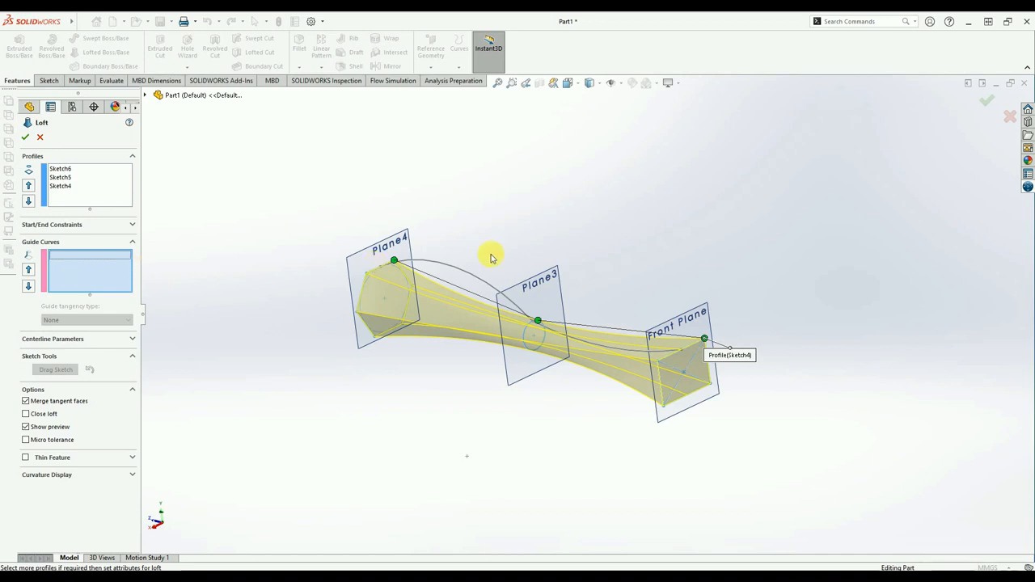
{"action": "left_click", "coordinate": [468, 273]}
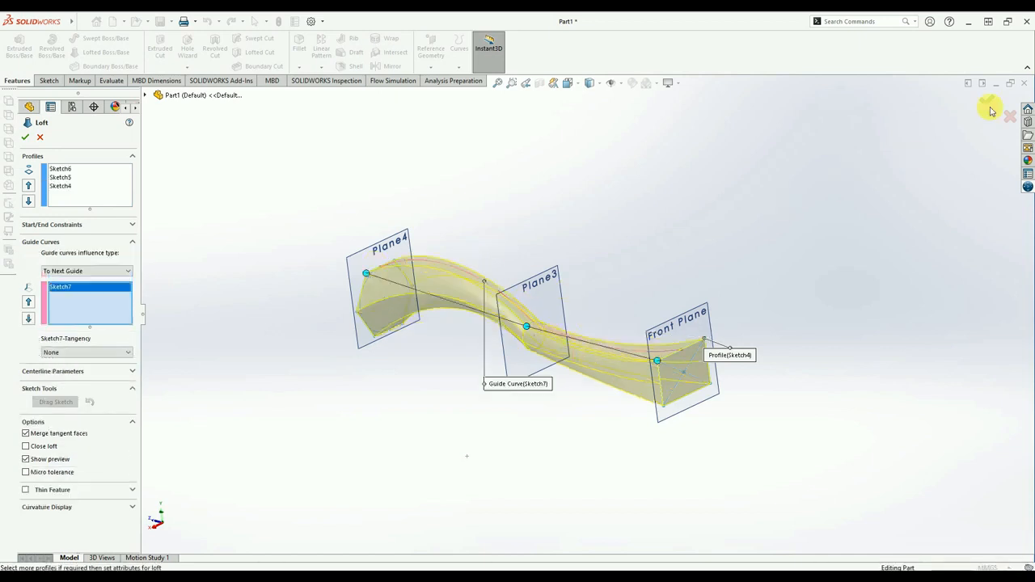
{"action": "right_click", "coordinate": [580, 296]}
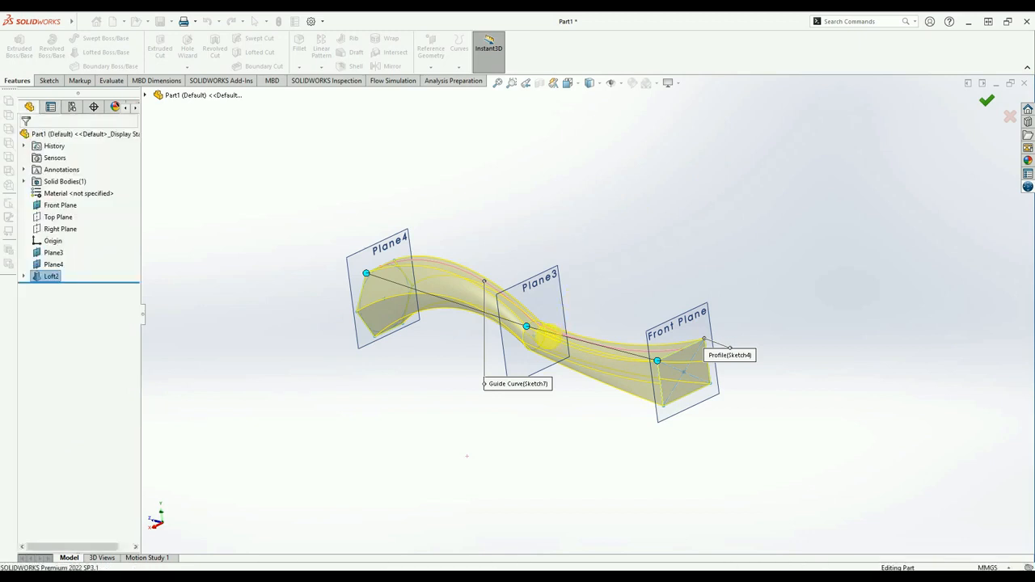
{"action": "middle_click_drag", "start_coordinate": [640, 290], "coordinate": [671, 261]}
{"action": "key", "text": "ctrl+7"}
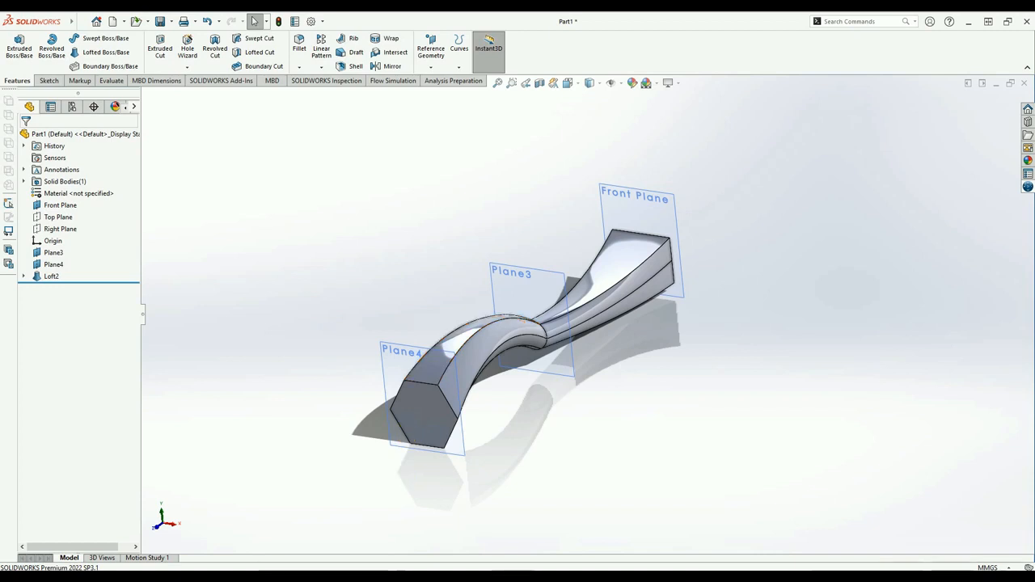
- Check the topic list in the Word document and return to the SOLIDWORKS part
{"action": "left_click", "coordinate": [474, 539]}
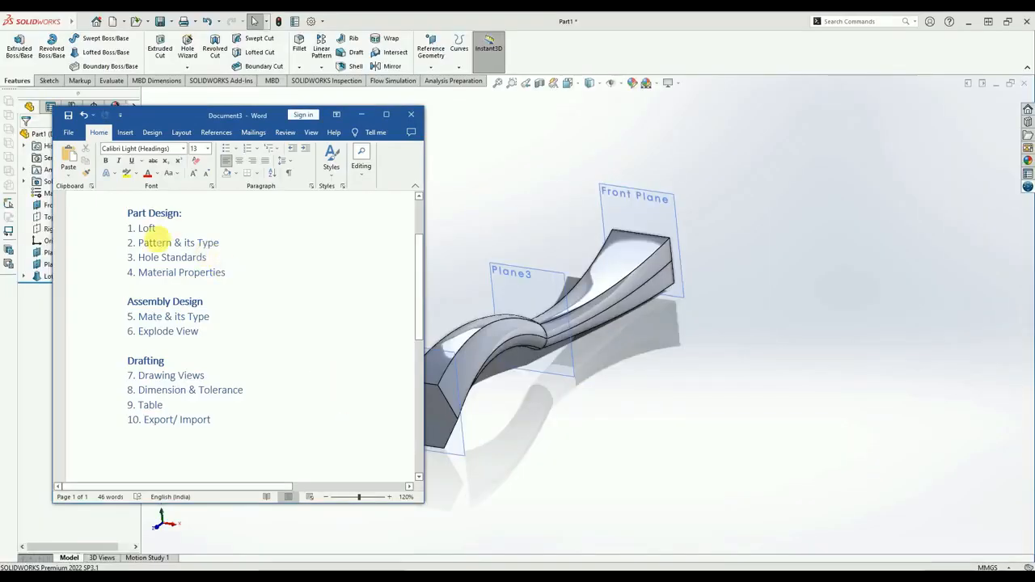
{"action": "left_click", "coordinate": [363, 114]}
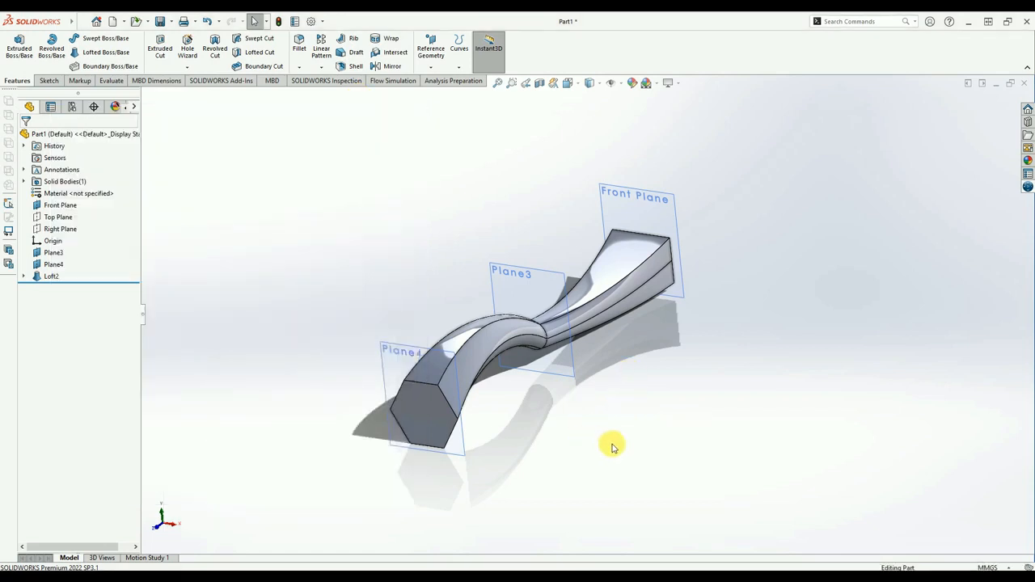
- Select the loft's rectangular end face and view the model normal to it
{"action": "middle_click_drag", "start_coordinate": [761, 343], "coordinate": [582, 409]}
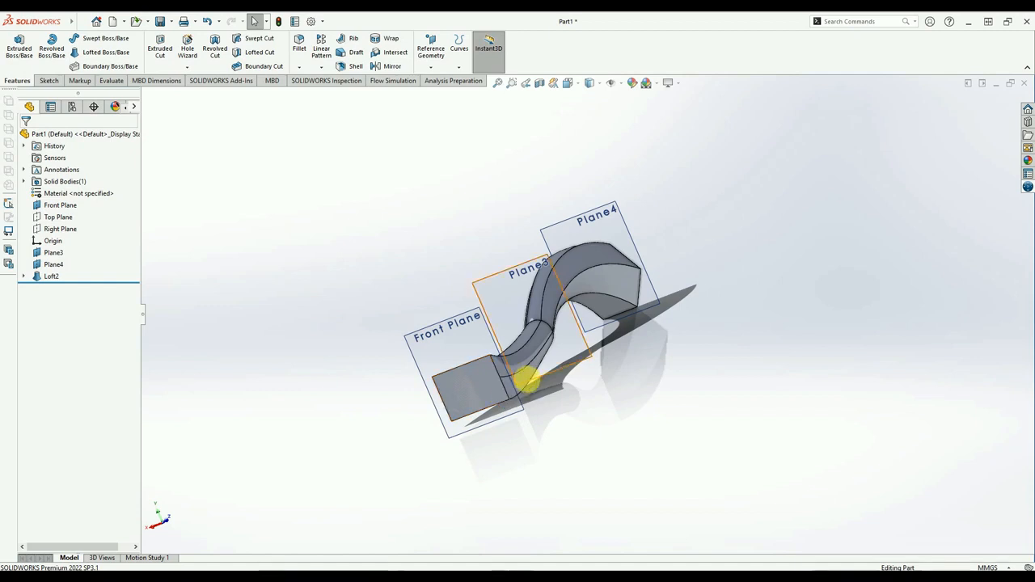
{"action": "left_click", "coordinate": [462, 377]}
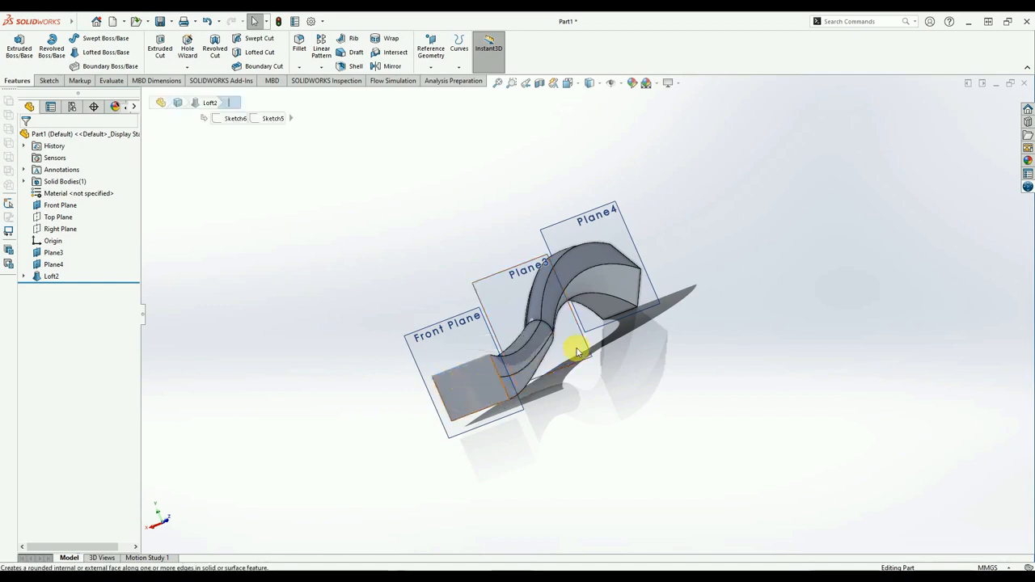
{"action": "left_click", "coordinate": [534, 349]}
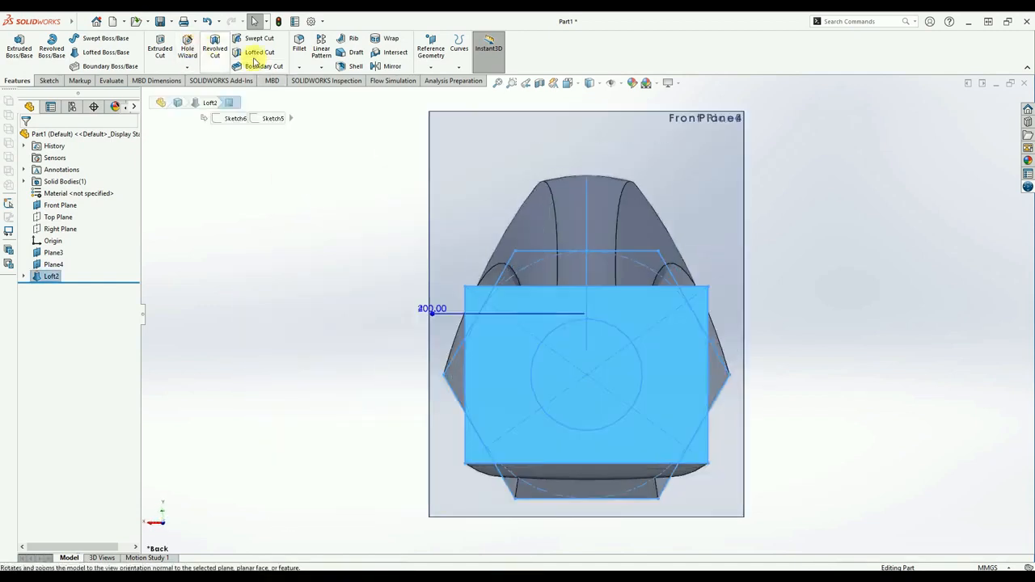
- Review the available pattern types, from Linear and Circular Pattern to Fill and Variable Pattern
{"action": "left_click", "coordinate": [325, 69]}
{"action": "left_click", "coordinate": [345, 70]}
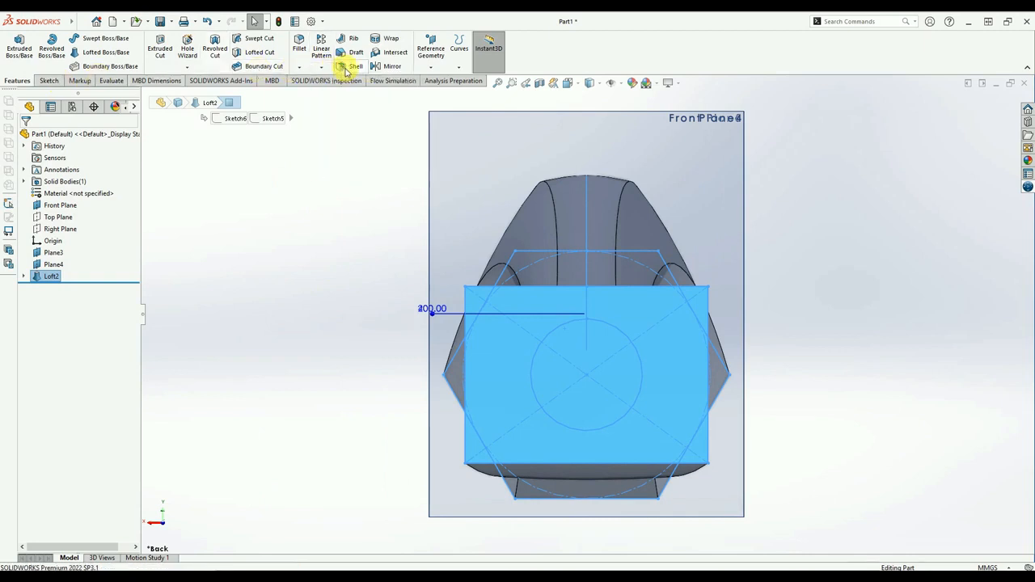
{"action": "left_click", "coordinate": [325, 68]}
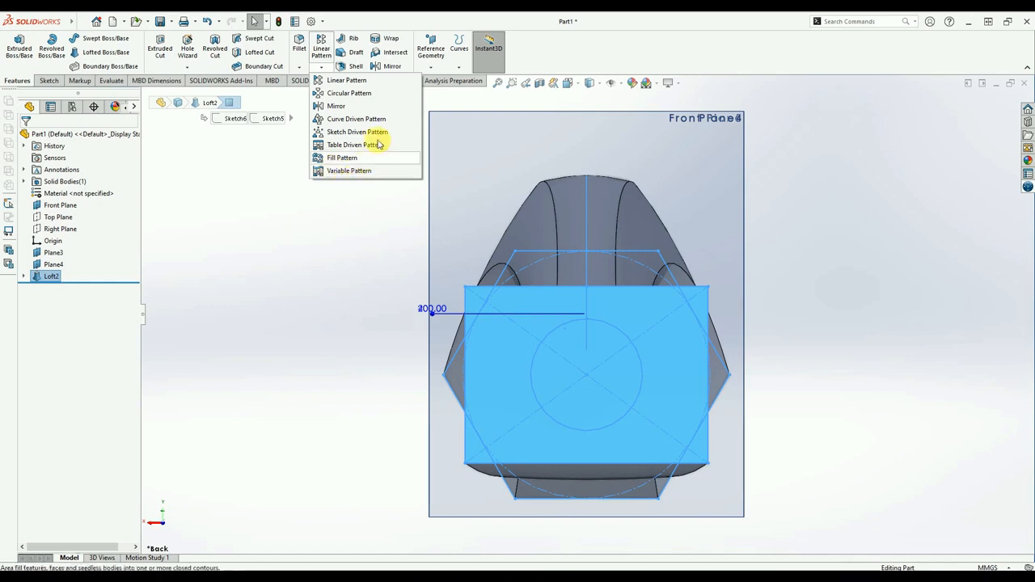
{"action": "left_click", "coordinate": [322, 71]}
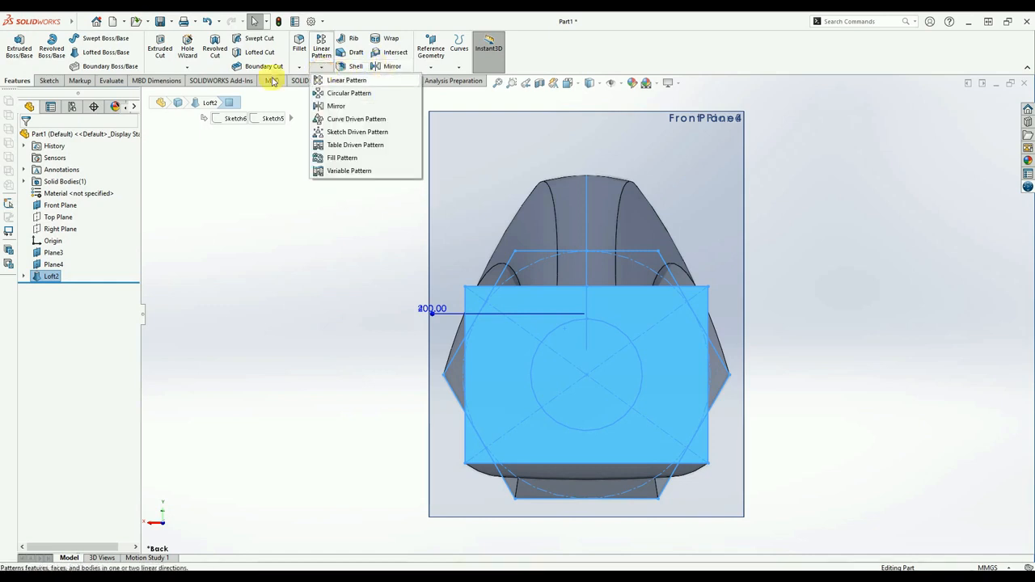
- Sketch a small center rectangle about 7 by 3 mm near the upper corner of the loft's rectangular end face
{"action": "left_click", "coordinate": [49, 80]}
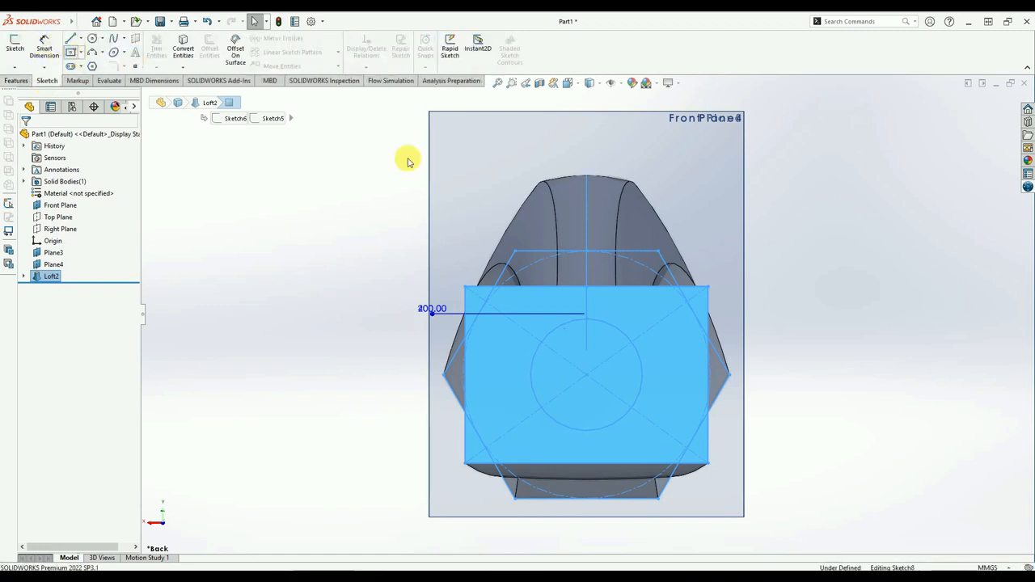
{"action": "left_click", "coordinate": [492, 315]}
{"action": "left_click", "coordinate": [490, 309]}
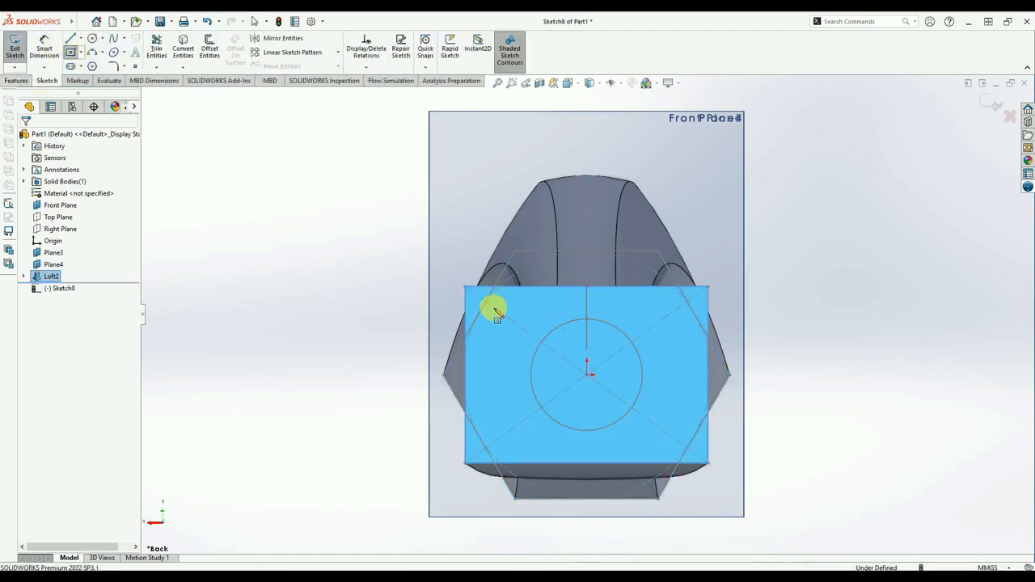
{"action": "left_click", "coordinate": [504, 315]}
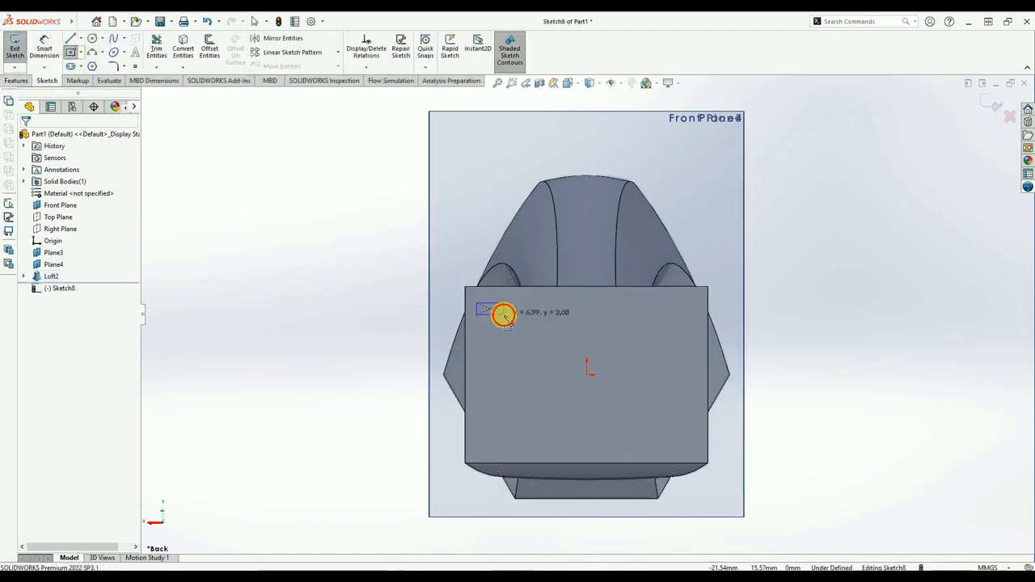
- Extrude the small rectangle outward from the end face as a short bar, shortening its Blind depth well below 100 mm
{"action": "left_click", "coordinate": [17, 80]}
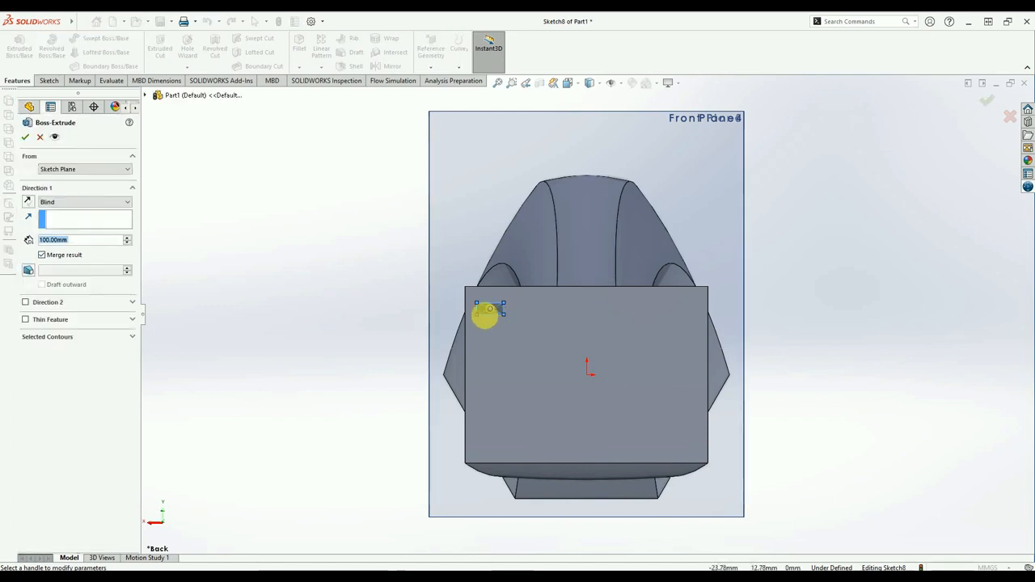
{"action": "middle_click_drag", "start_coordinate": [397, 328], "coordinate": [387, 348]}
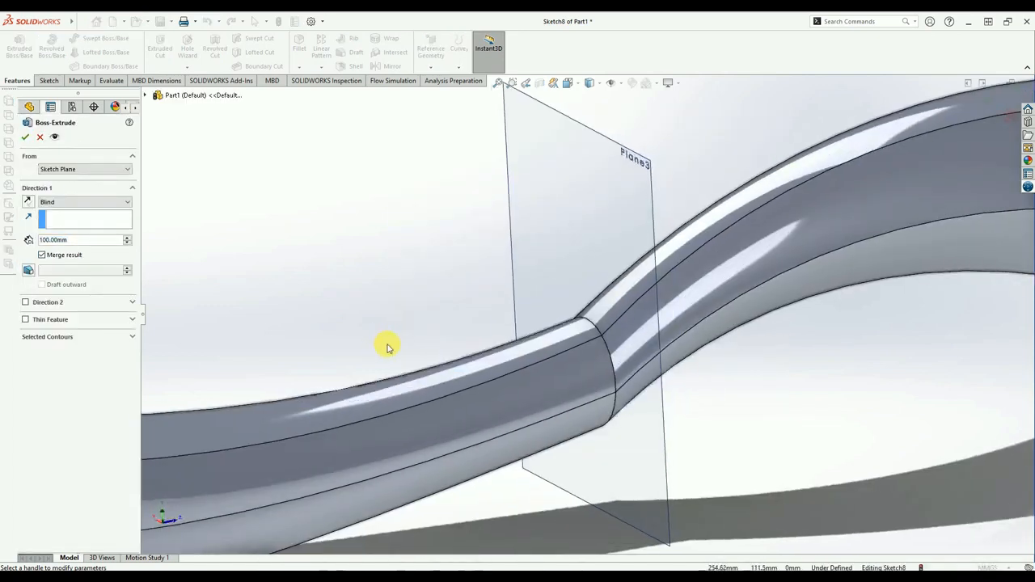
{"action": "scroll", "coordinate": [388, 347], "scroll_direction": "up", "scroll_amount": 6}
{"action": "scroll", "coordinate": [454, 332], "scroll_direction": "down", "scroll_amount": 3}
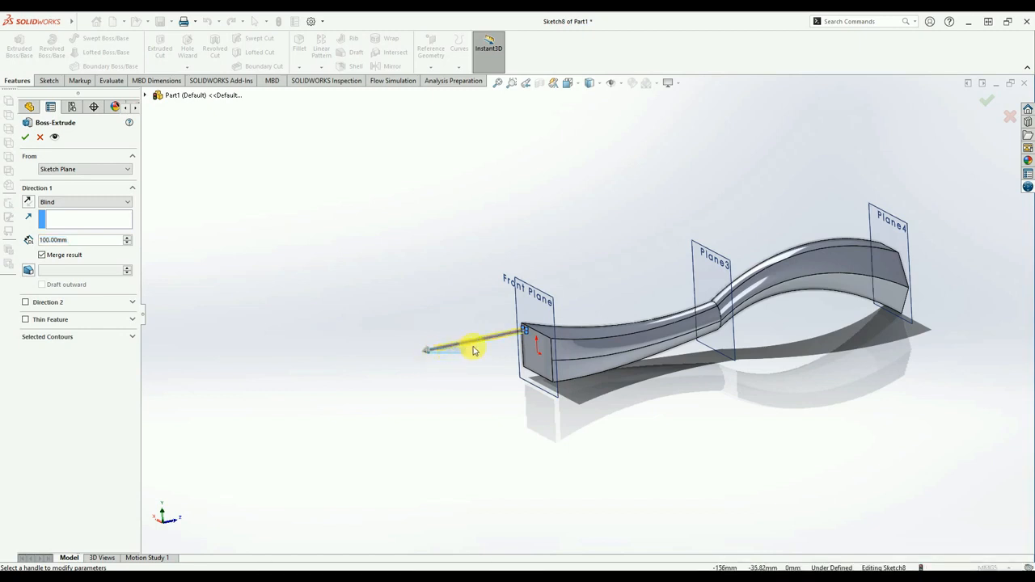
{"action": "left_click", "coordinate": [428, 356]}
{"action": "left_click_drag", "start_coordinate": [456, 348], "coordinate": [502, 339]}
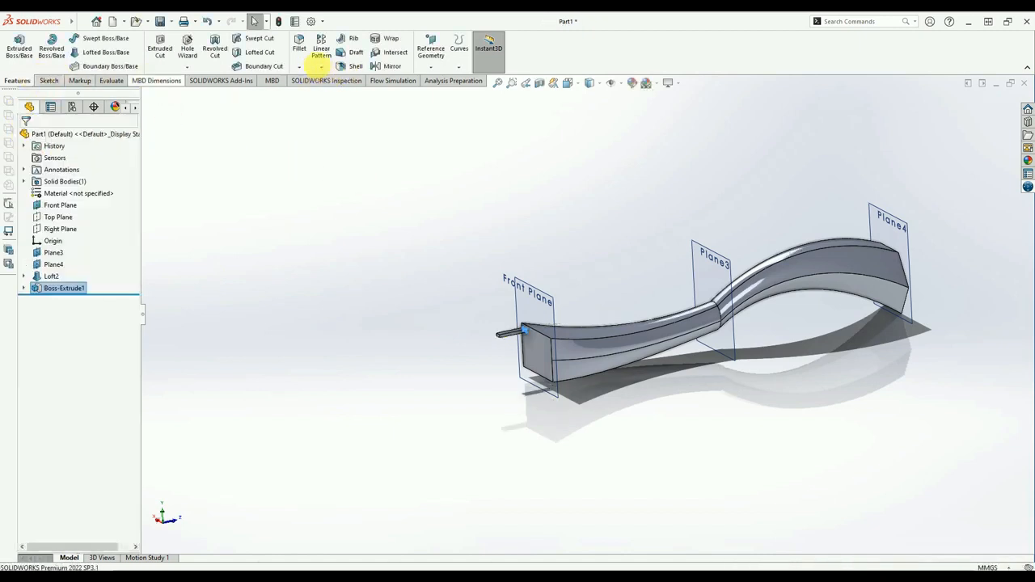
- Start a Linear Pattern of the bar, using the end face's upper edge as Direction 1 and its vertical edge as Direction 2
{"action": "left_click", "coordinate": [323, 67]}
{"action": "left_click", "coordinate": [333, 80]}
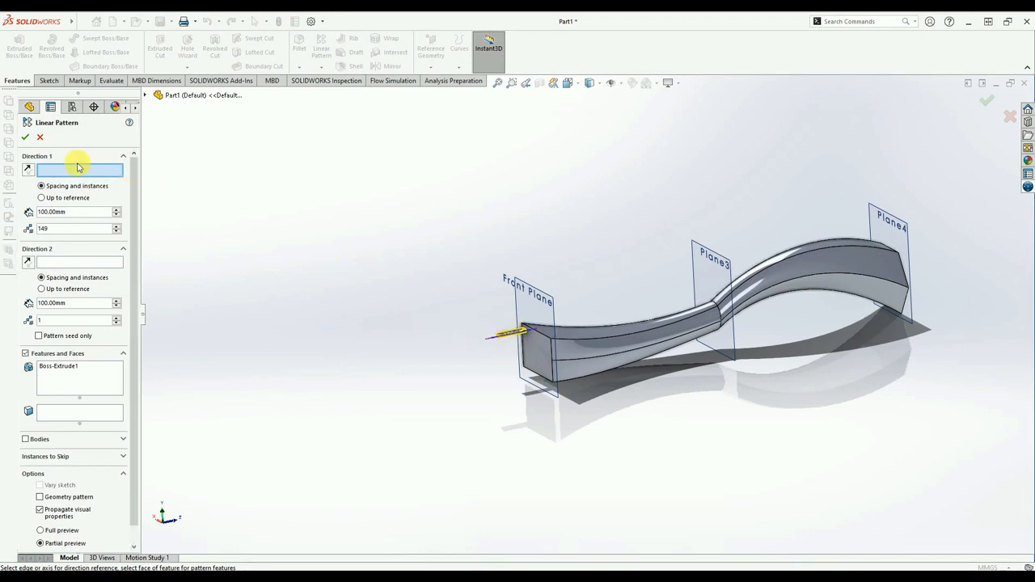
{"action": "scroll", "coordinate": [530, 332], "scroll_direction": "down", "scroll_amount": 6}
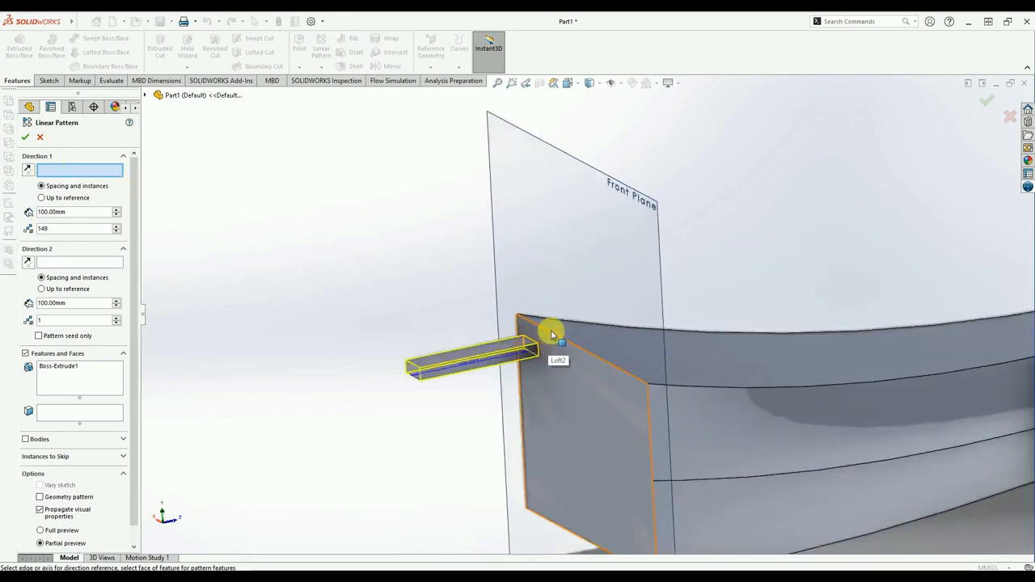
{"action": "left_click", "coordinate": [551, 331]}
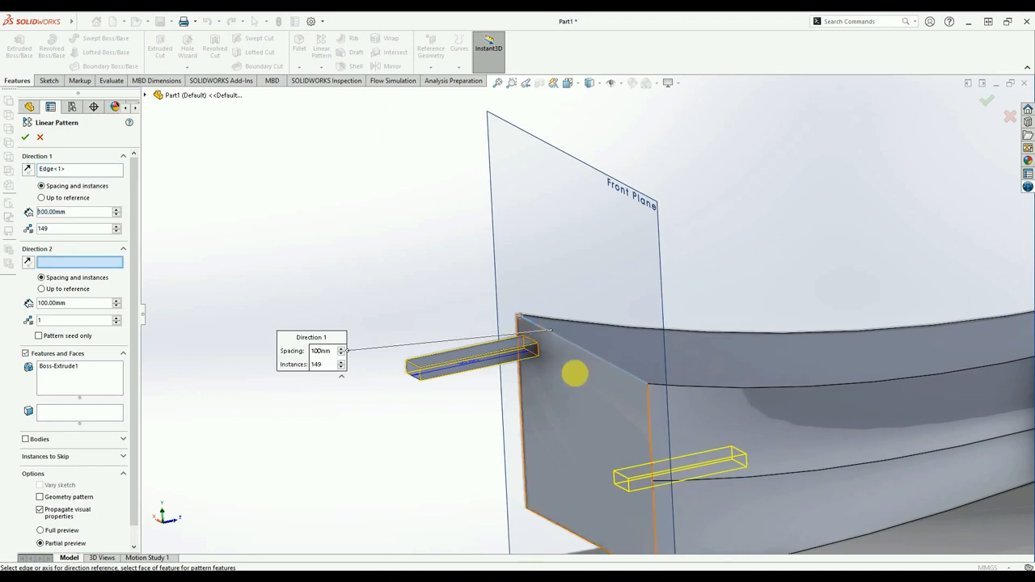
{"action": "left_click", "coordinate": [519, 380]}
- Set the pattern's Direction 1 to 20 mm spacing, trying 10 instances before settling on 4
{"action": "double_click", "coordinate": [73, 212]}
{"action": "type", "text": "20"}
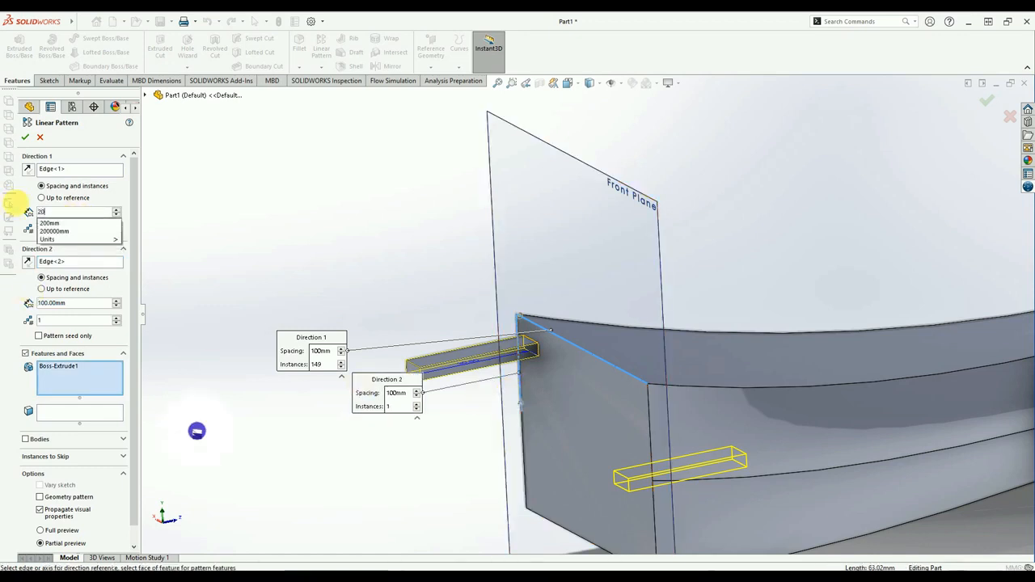
{"action": "key", "text": "Return"}
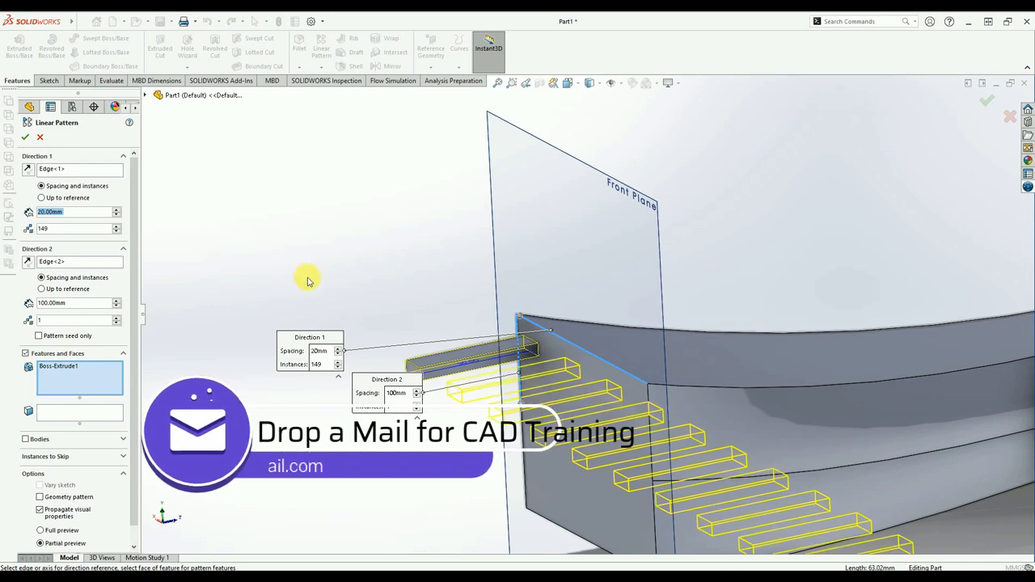
{"action": "left_click_drag", "start_coordinate": [90, 234], "coordinate": [23, 219]}
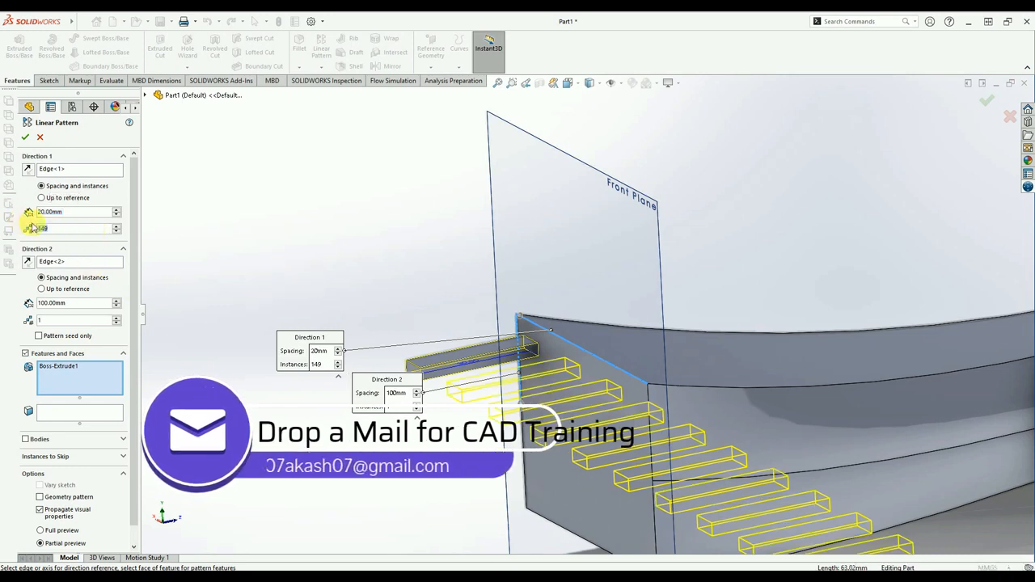
{"action": "type", "text": "10"}
{"action": "key", "text": "Return"}
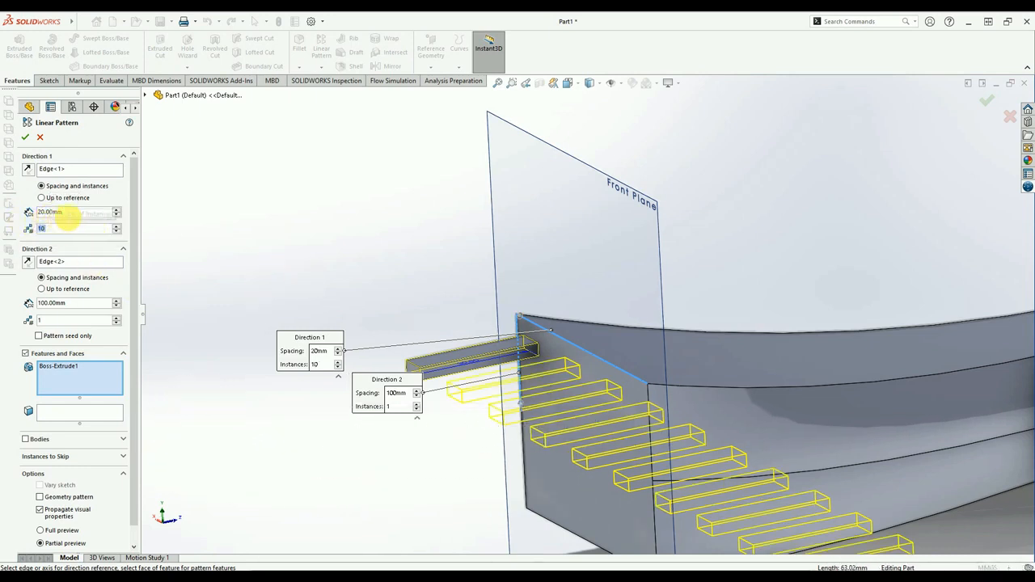
{"action": "scroll", "coordinate": [588, 393], "scroll_direction": "up", "scroll_amount": 3}
{"action": "scroll", "coordinate": [587, 393], "scroll_direction": "up", "scroll_amount": 2}
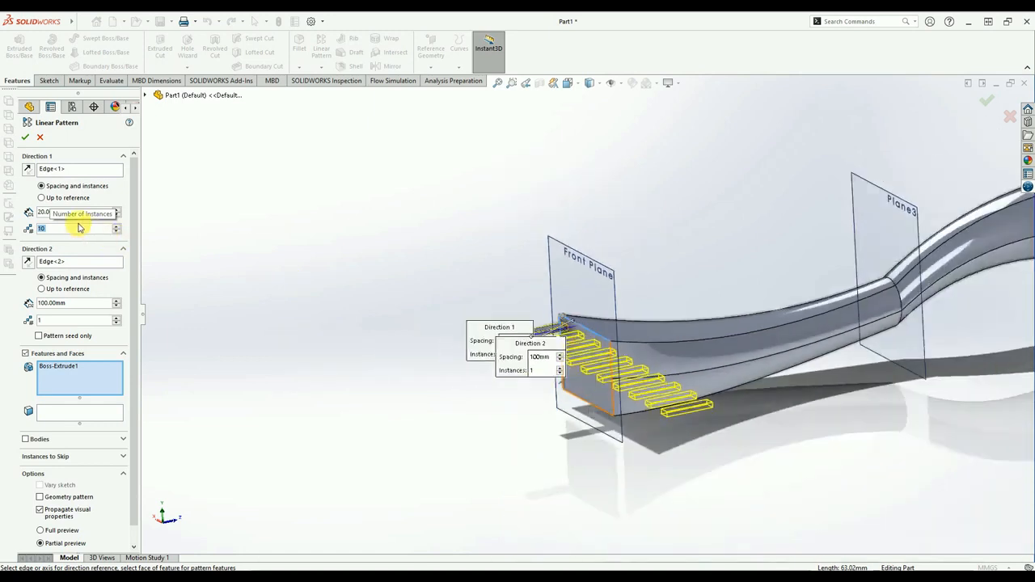
{"action": "type", "text": "4"}
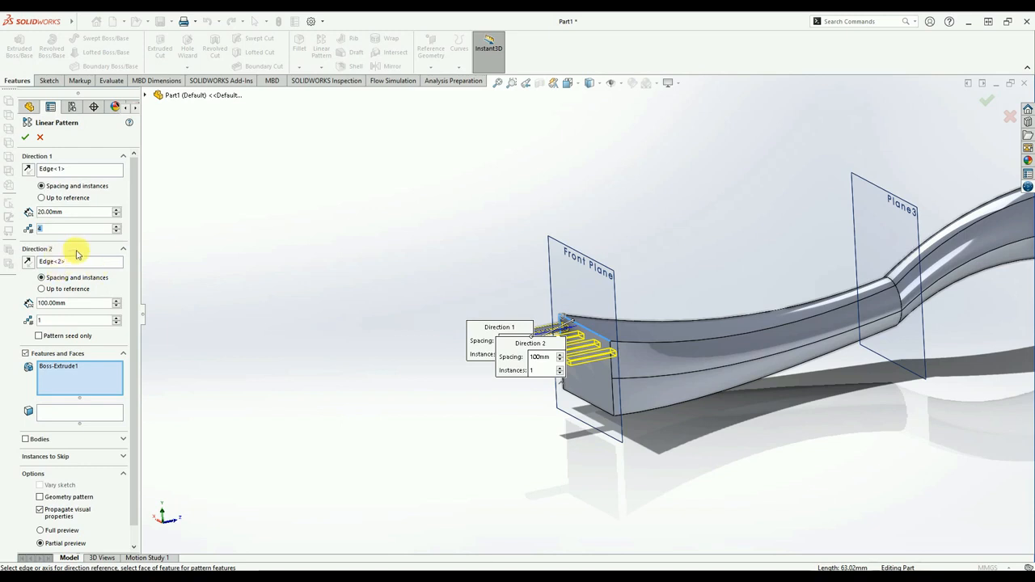
- Set Direction 2 to 3 instances at 10 mm spacing, reverse it onto the end face and finish the linear pattern
{"action": "left_click", "coordinate": [117, 318]}
{"action": "left_click", "coordinate": [117, 317]}
{"action": "left_click_drag", "start_coordinate": [80, 303], "coordinate": [28, 302]}
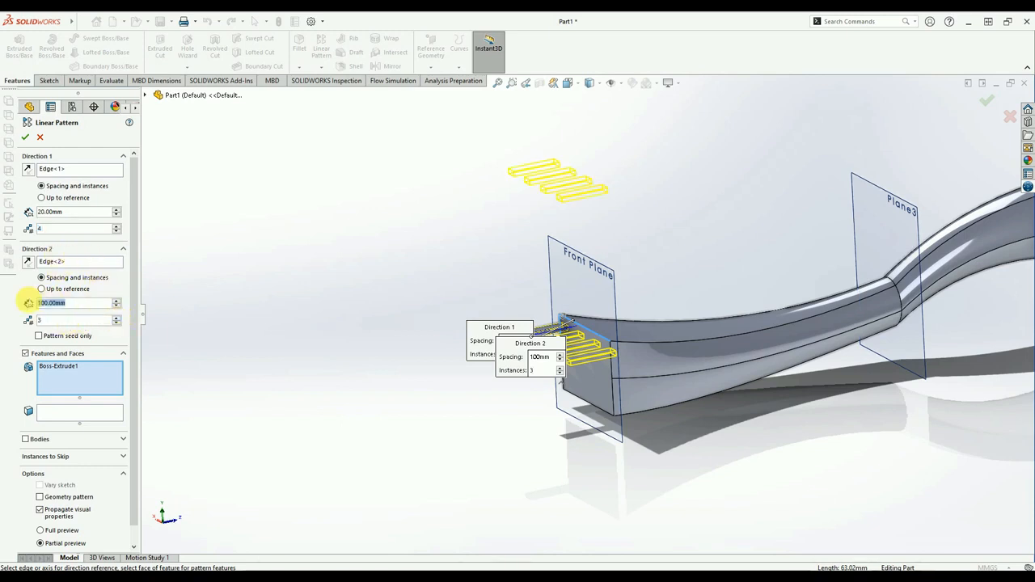
{"action": "type", "text": "10"}
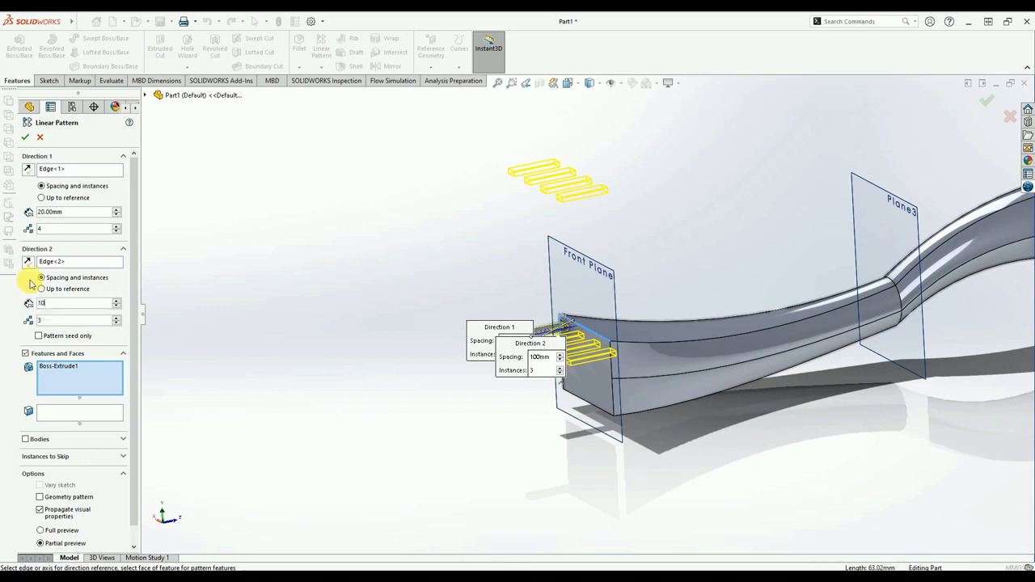
{"action": "key", "text": "Return"}
{"action": "left_click", "coordinate": [28, 261]}
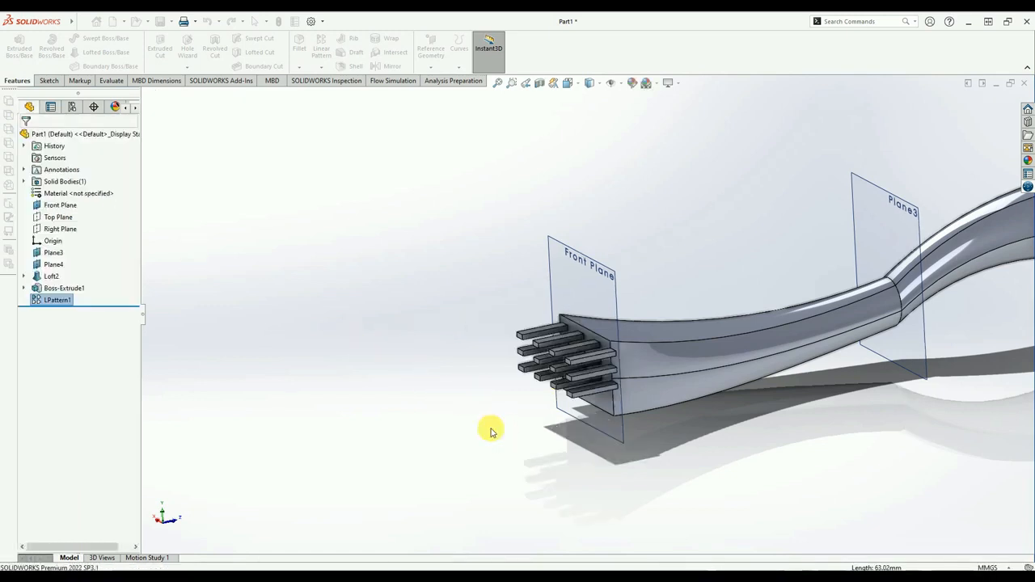
- Inspect the patterned bars on the end face and undo the linear pattern
{"action": "middle_click_drag", "start_coordinate": [672, 351], "coordinate": [688, 328]}
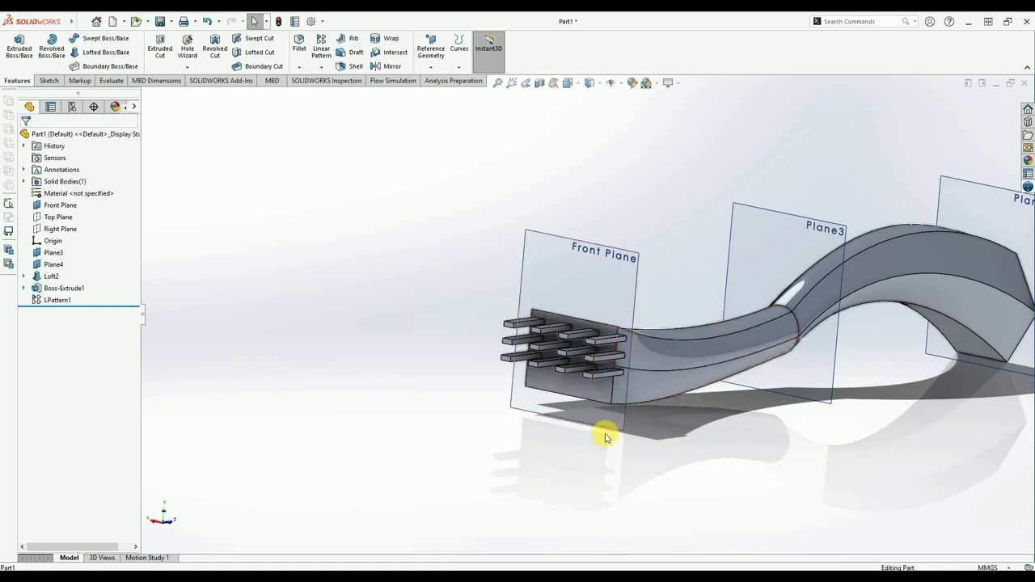
{"action": "key", "text": "ctrl+z"}
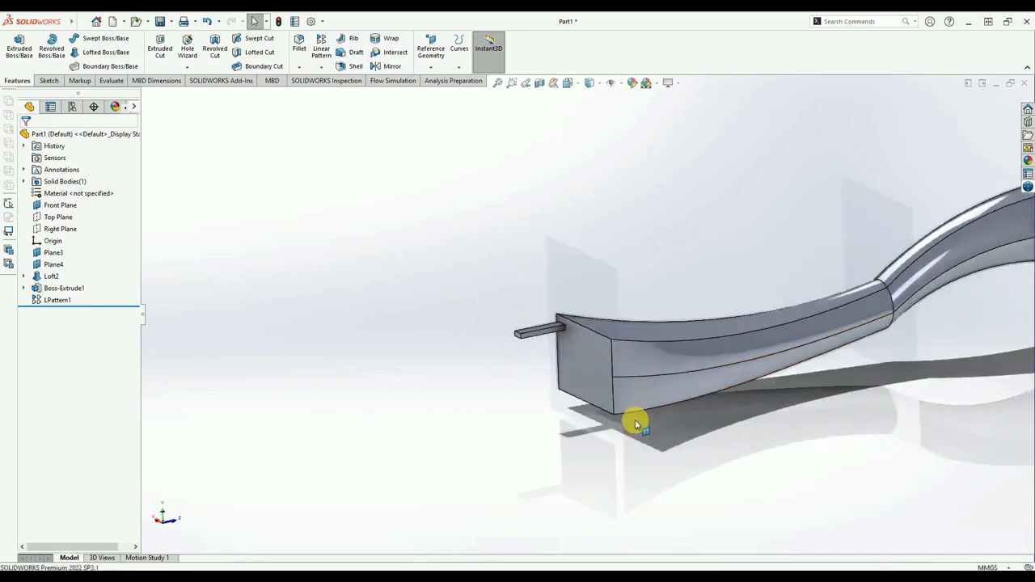
{"action": "left_click", "coordinate": [321, 67]}
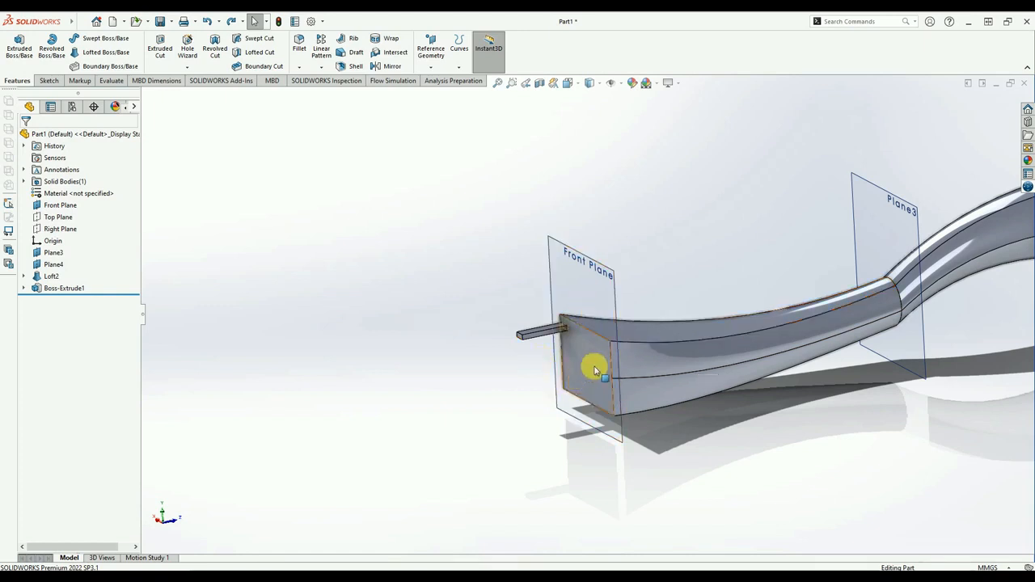
- Start a counterbore hole with the Hole Wizard, using the ISO standard and the Hex Bolt Grade C ISO 4016 type
{"action": "middle_click_drag", "start_coordinate": [624, 328], "coordinate": [635, 316]}
{"action": "scroll", "coordinate": [619, 354], "scroll_direction": "down", "scroll_amount": 2}
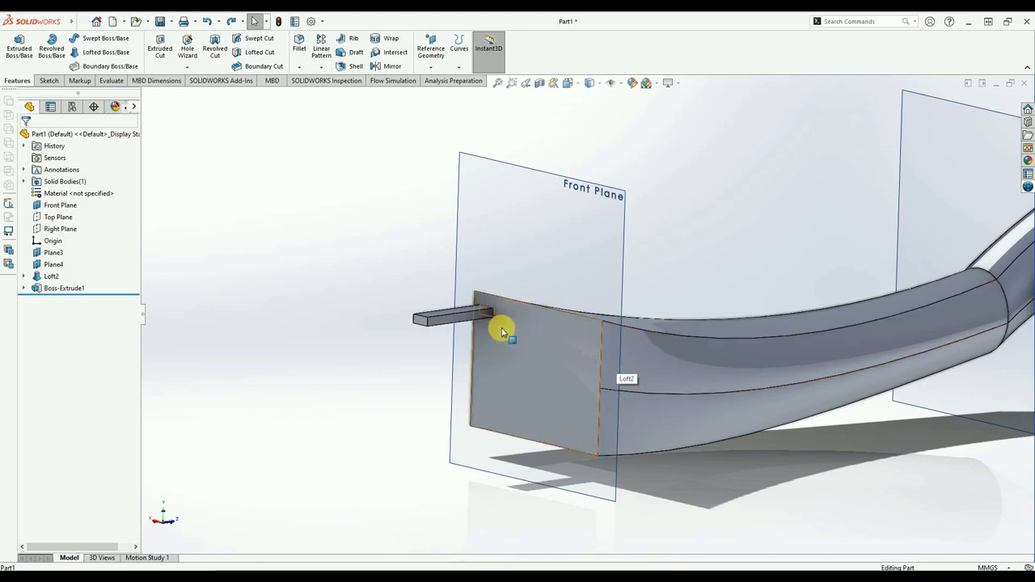
{"action": "left_click", "coordinate": [191, 54]}
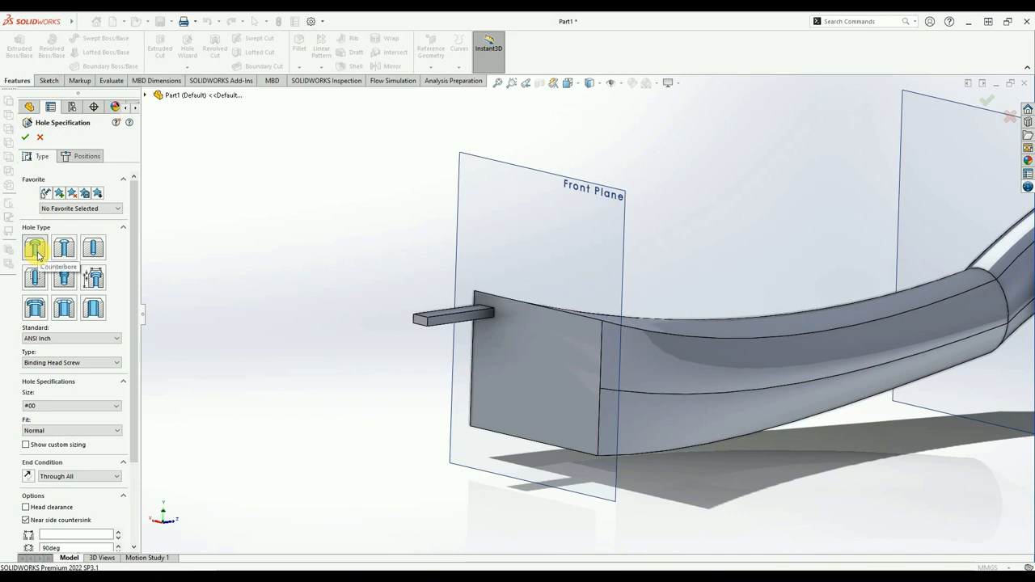
{"action": "left_click", "coordinate": [46, 339]}
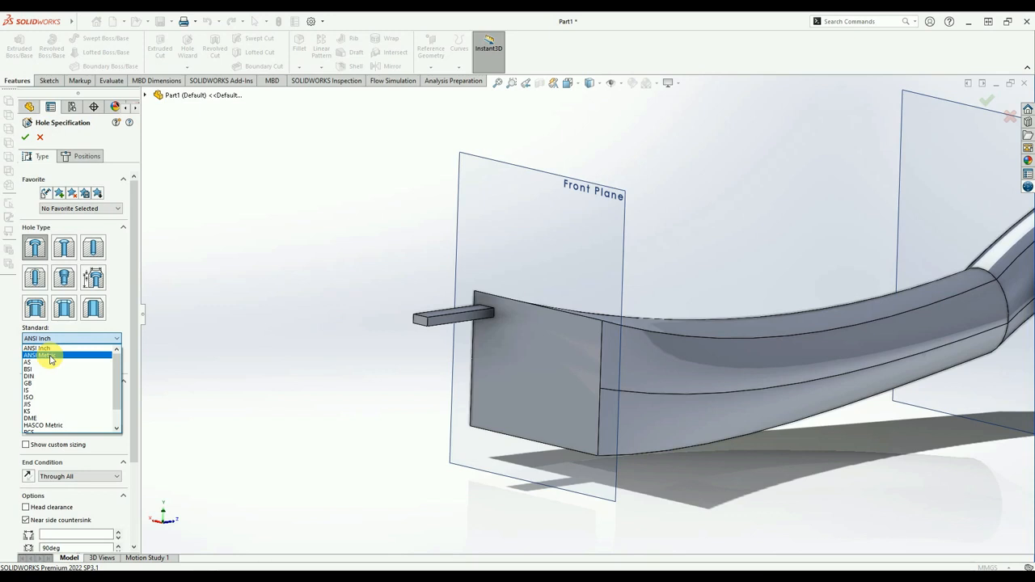
{"action": "left_click", "coordinate": [43, 397]}
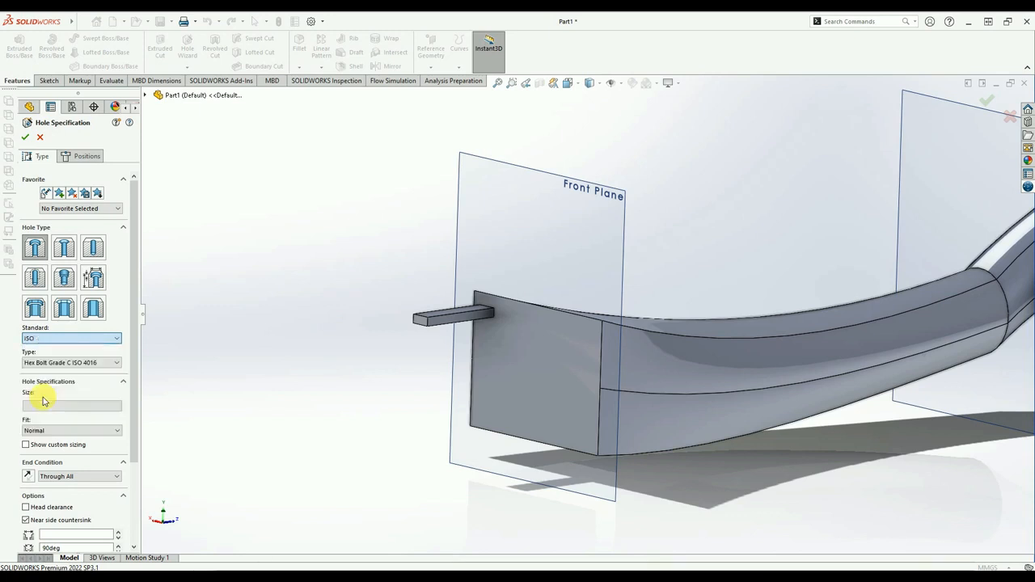
{"action": "left_click", "coordinate": [69, 366]}
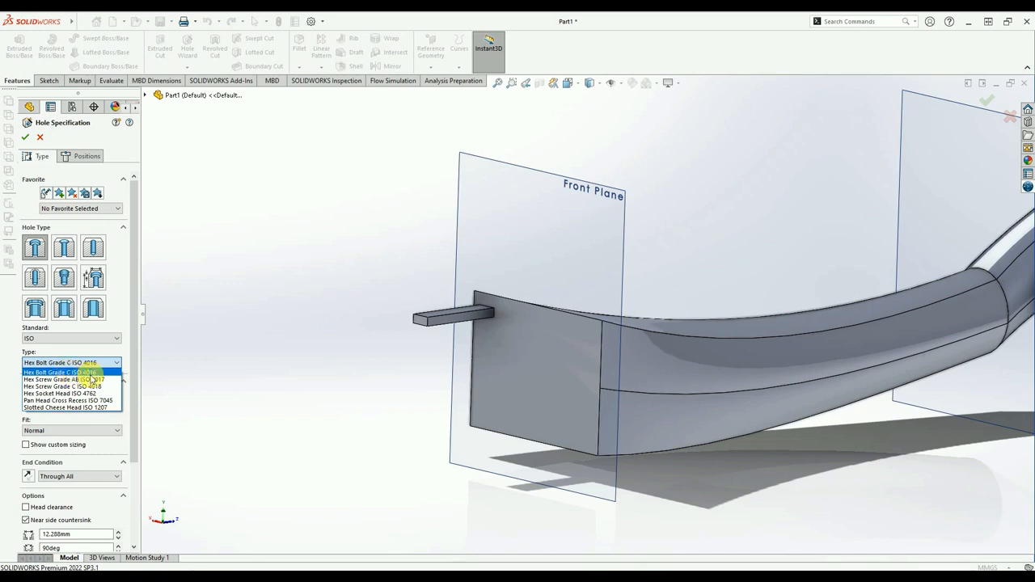
{"action": "left_click", "coordinate": [96, 373]}
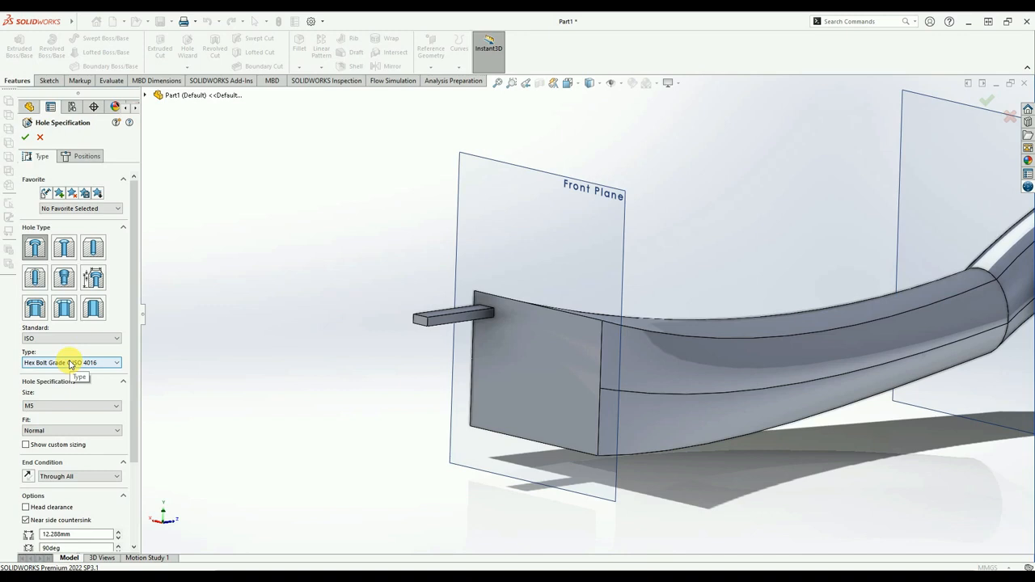
- Keep the hole size at M5 and the fit at Normal after reviewing the available options
{"action": "left_click", "coordinate": [42, 406]}
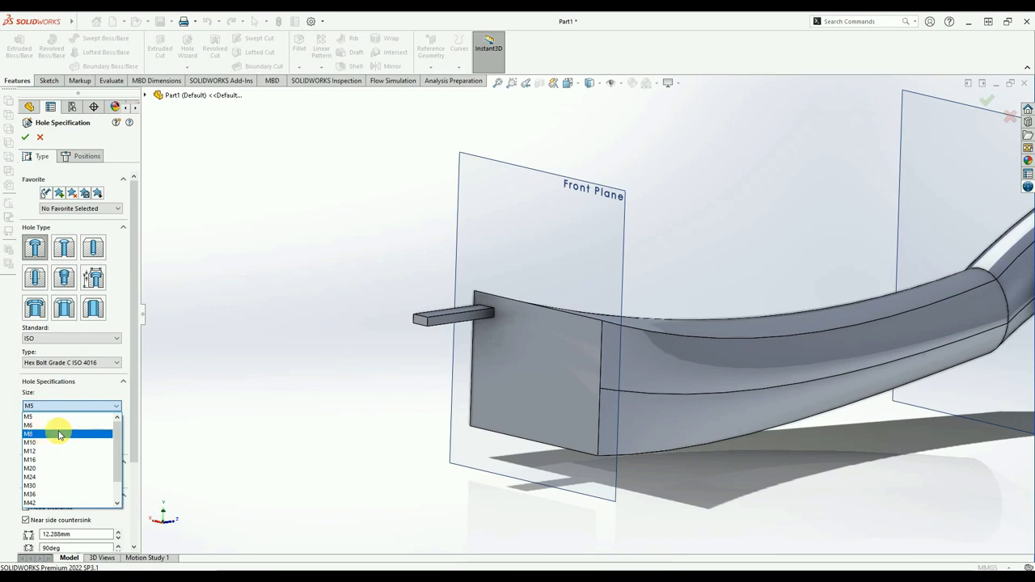
{"action": "left_click", "coordinate": [75, 417]}
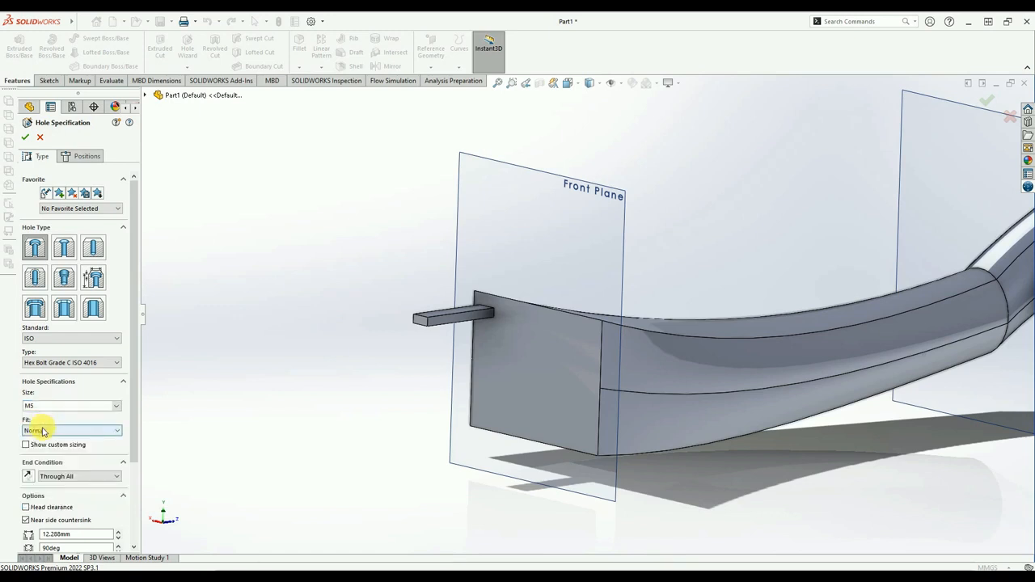
{"action": "left_click", "coordinate": [45, 430]}
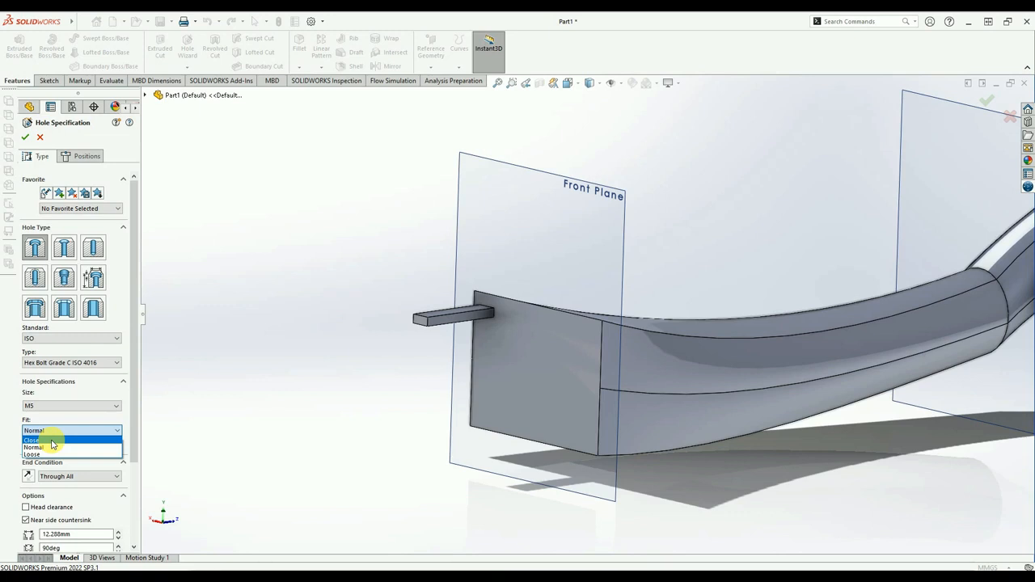
{"action": "left_click", "coordinate": [73, 418]}
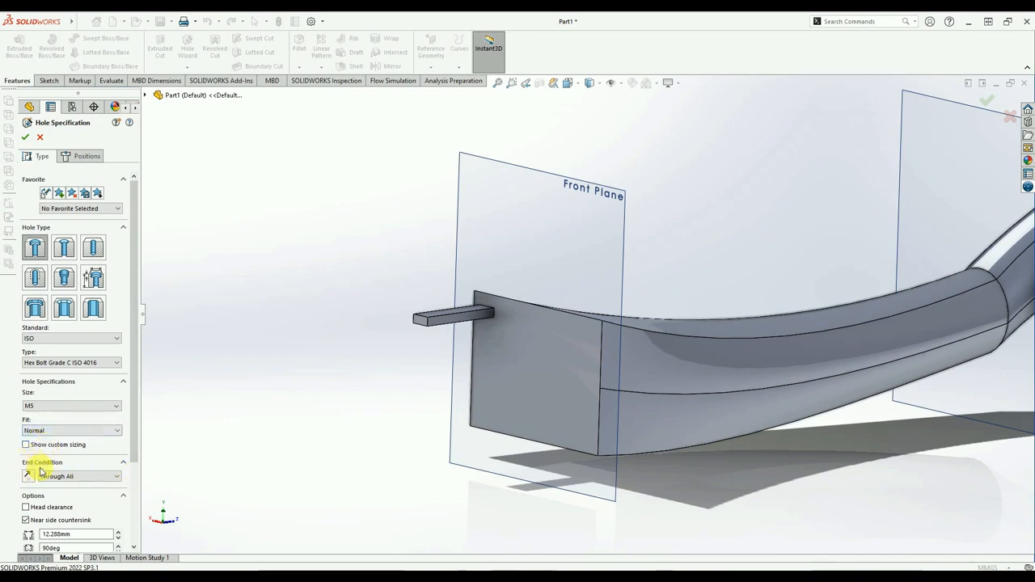
- Set the hole's end condition to Blind with a depth of 30 mm
{"action": "left_click", "coordinate": [63, 478]}
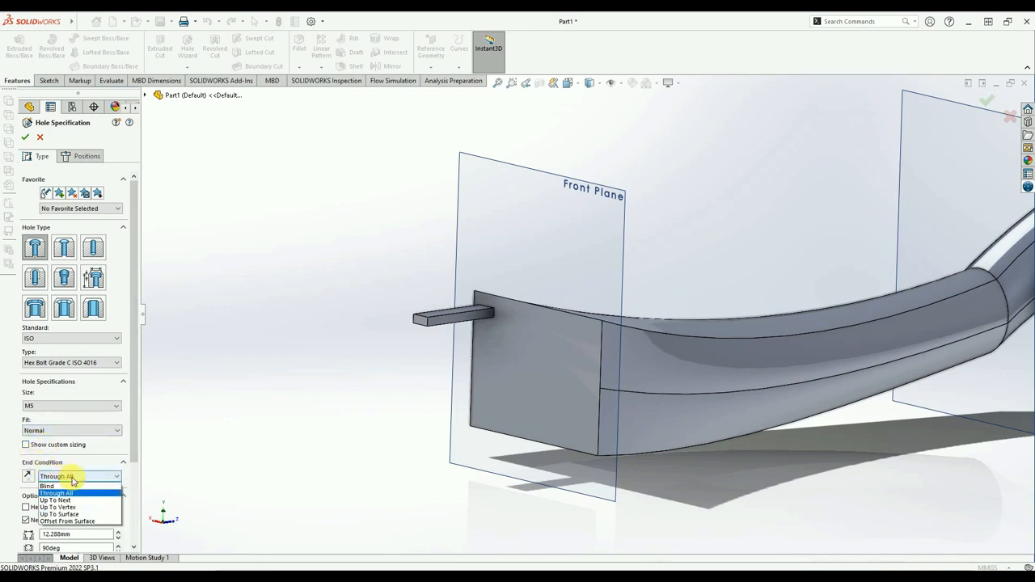
{"action": "left_click", "coordinate": [52, 486]}
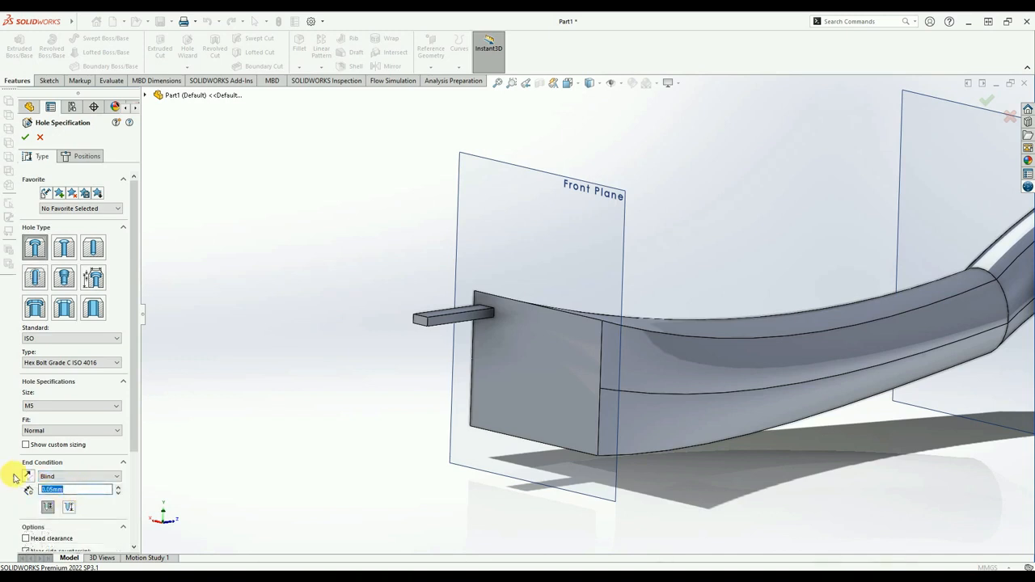
{"action": "type", "text": "30"}
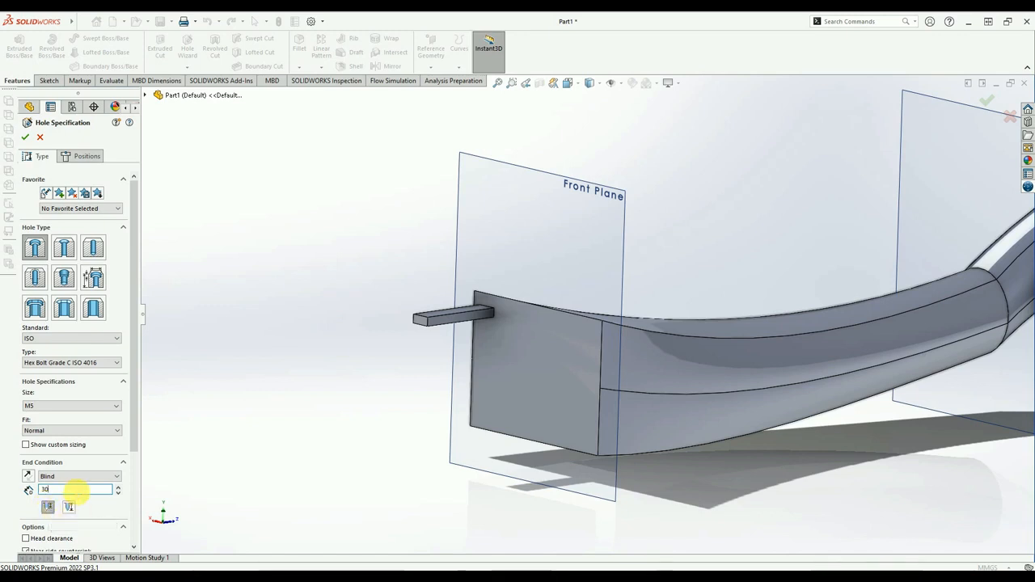
- Place the counterbore with a 3D position sketch on the loft's flat end face, about 26 mm below the upper edge and 19 mm from the side edge
{"action": "scroll", "coordinate": [106, 495], "scroll_direction": "down", "scroll_amount": 3}
{"action": "scroll", "coordinate": [134, 461], "scroll_direction": "up", "scroll_amount": 3}
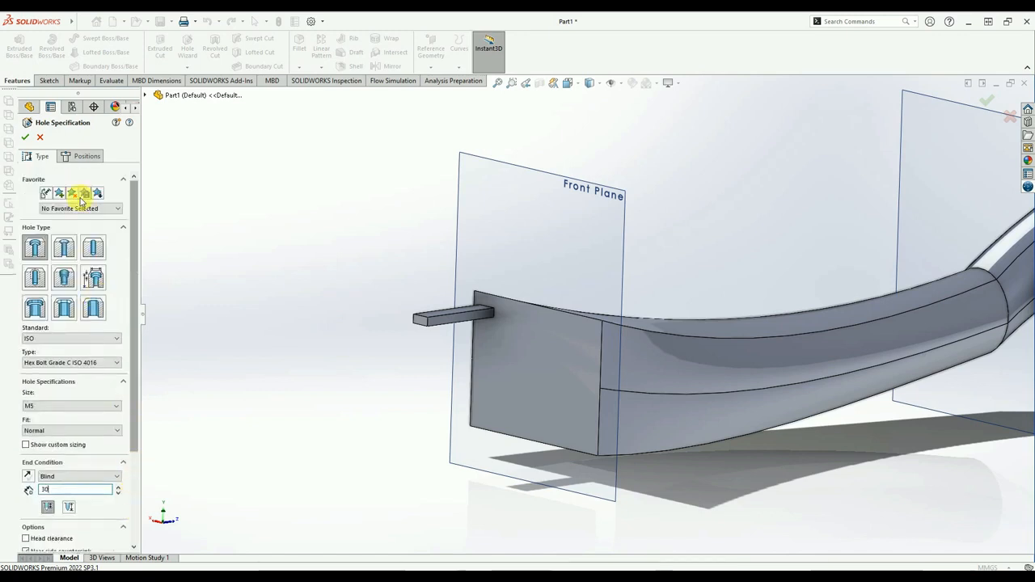
{"action": "left_click", "coordinate": [81, 157]}
{"action": "left_click", "coordinate": [78, 251]}
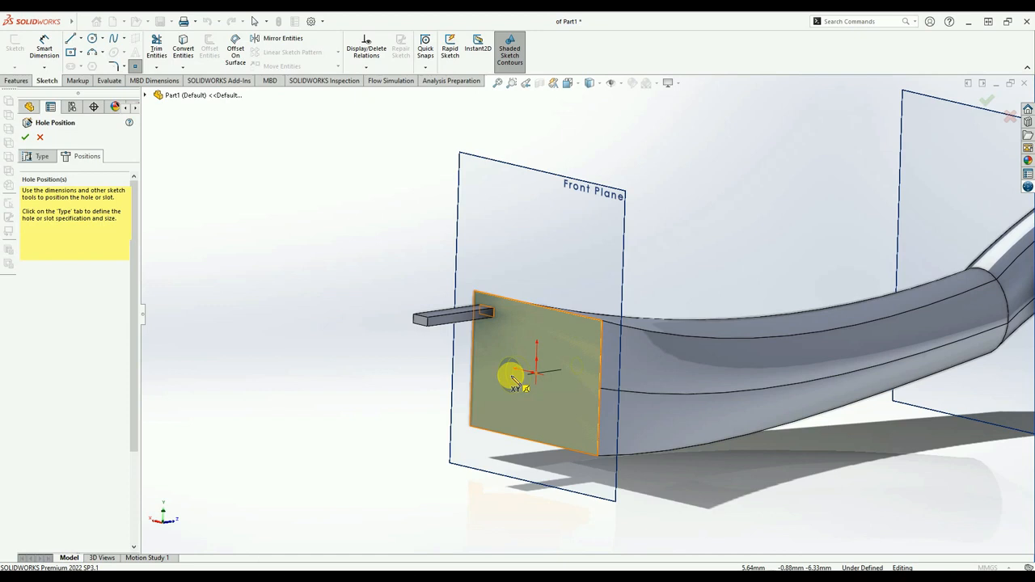
{"action": "left_click", "coordinate": [511, 377]}
{"action": "scroll", "coordinate": [474, 393], "scroll_direction": "down", "scroll_amount": 1}
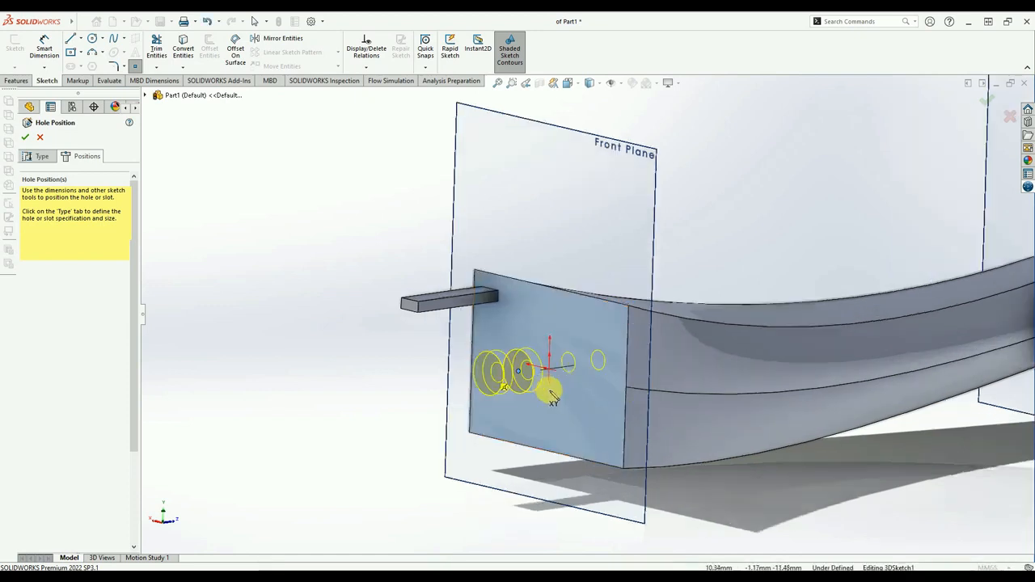
{"action": "scroll", "coordinate": [552, 396], "scroll_direction": "down", "scroll_amount": 3}
{"action": "scroll", "coordinate": [602, 409], "scroll_direction": "up", "scroll_amount": 2}
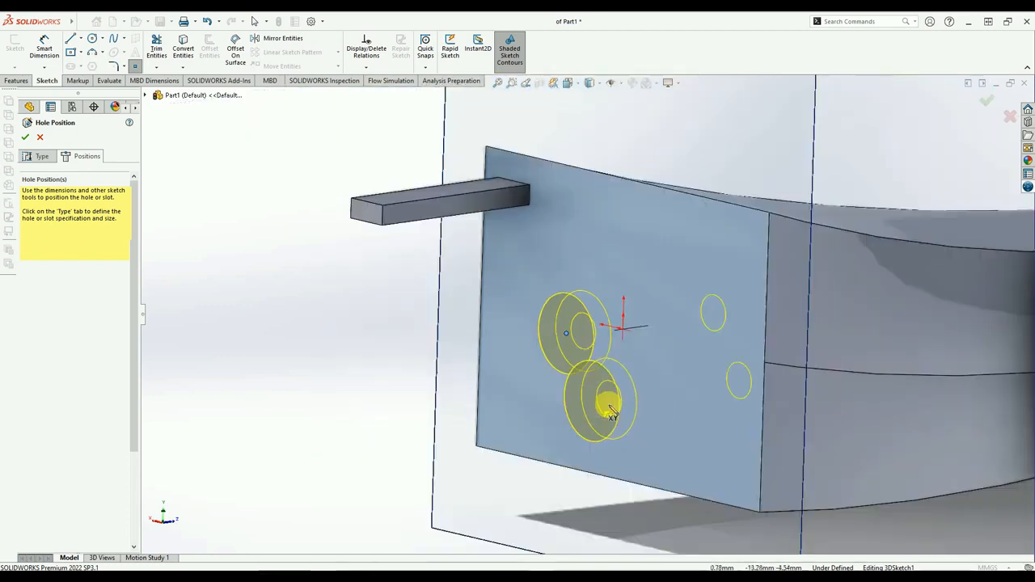
{"action": "scroll", "coordinate": [612, 413], "scroll_direction": "up", "scroll_amount": 3}
- Dimension the counterbore's centre point vertically from the upper edge of the end face and accept the value as placed
{"action": "left_click", "coordinate": [45, 52]}
{"action": "left_click", "coordinate": [578, 323]}
{"action": "left_click", "coordinate": [594, 252]}
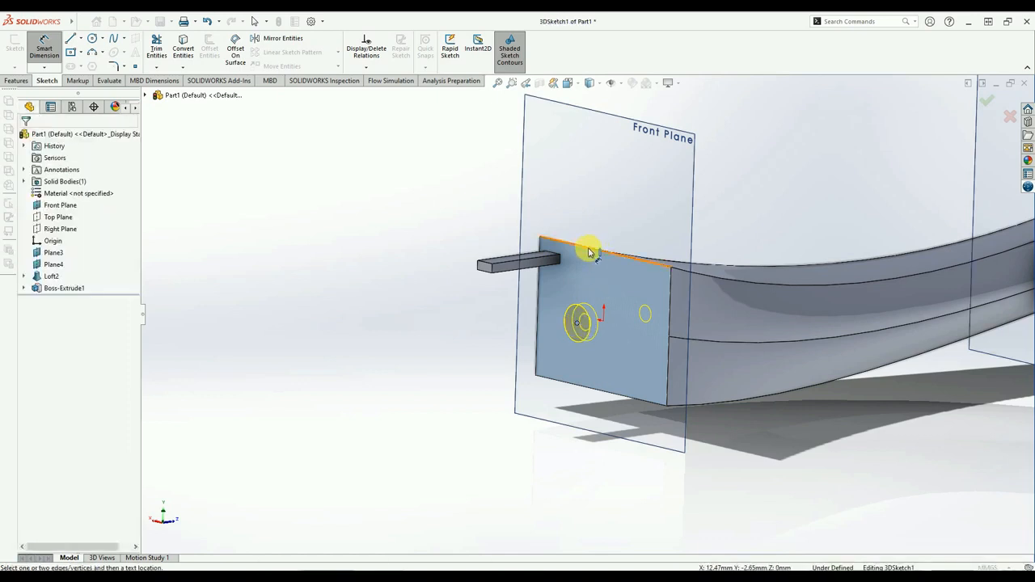
{"action": "left_click", "coordinate": [464, 257]}
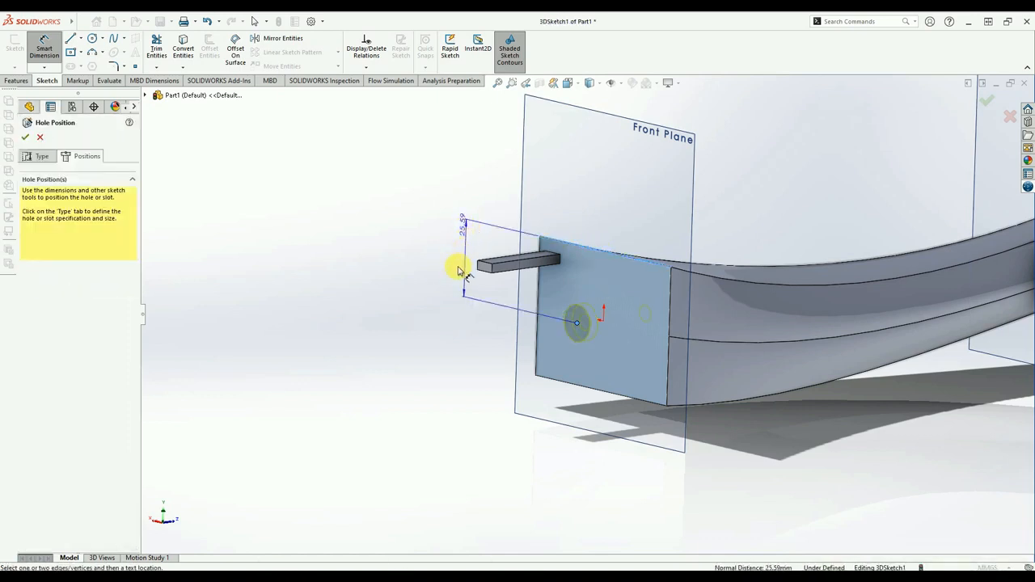
{"action": "left_click", "coordinate": [577, 322]}
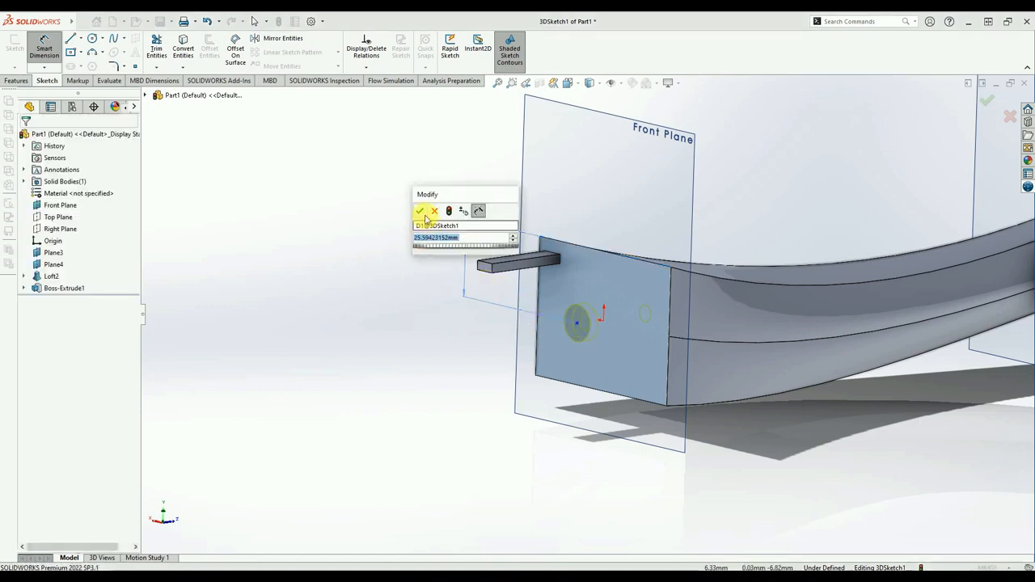
{"action": "key", "text": "Return"}
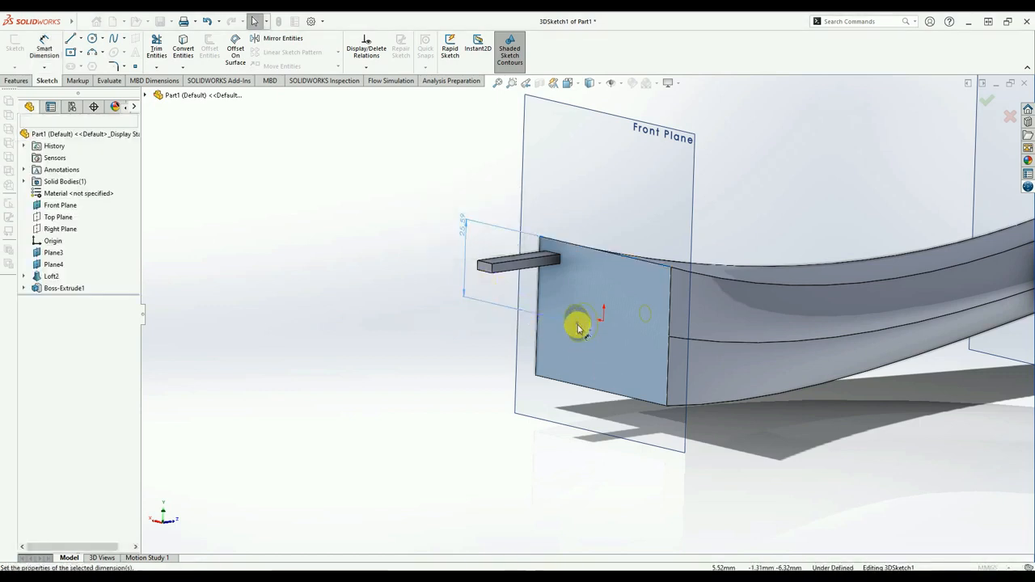
- Dimension the counterbore's centre from the end face's side edge nearest the hole, accept the value as placed, and finish the hole
{"action": "key", "text": "d"}
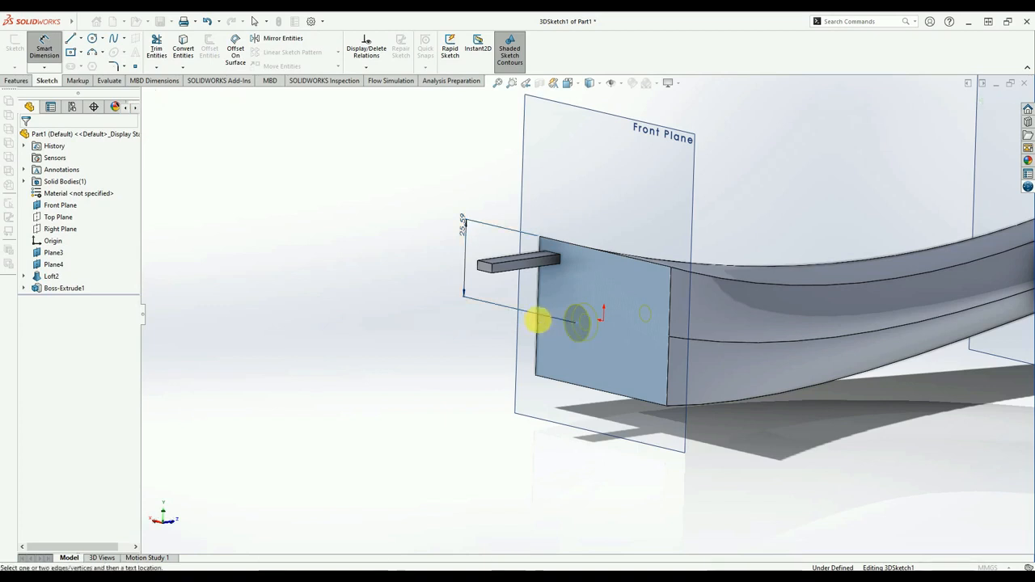
{"action": "left_click", "coordinate": [537, 322]}
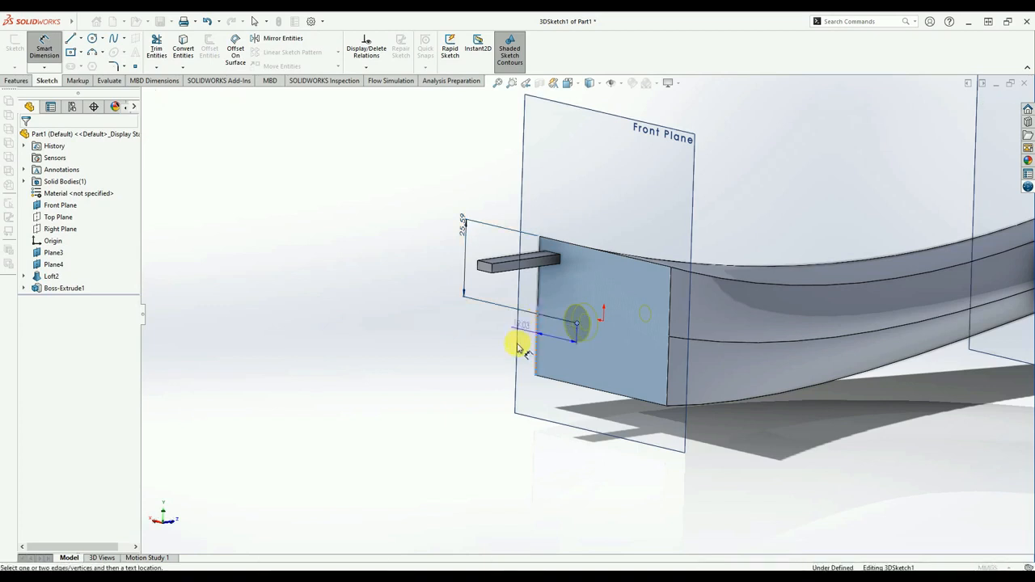
{"action": "left_click", "coordinate": [536, 401]}
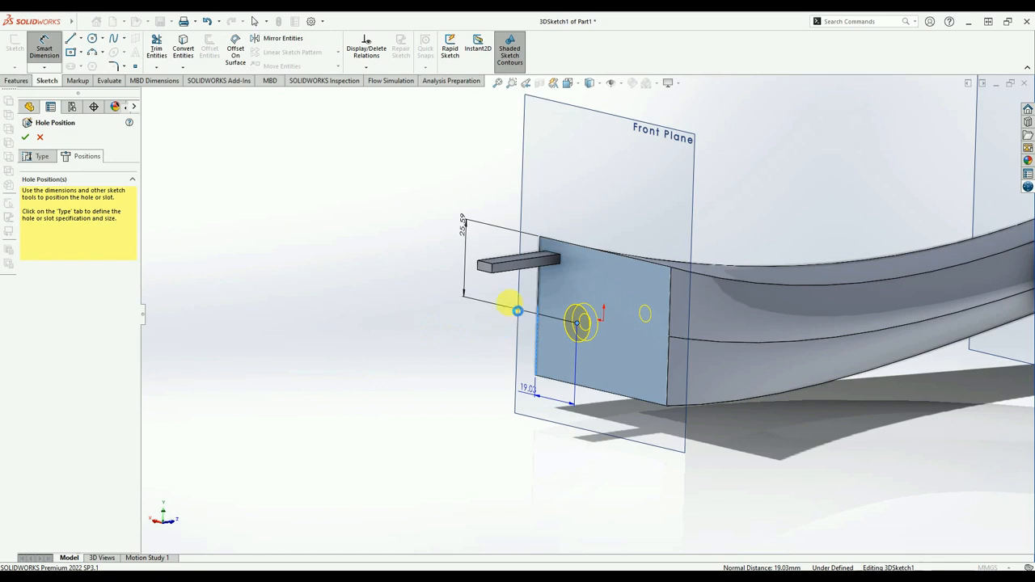
{"action": "double_click", "coordinate": [528, 388]}
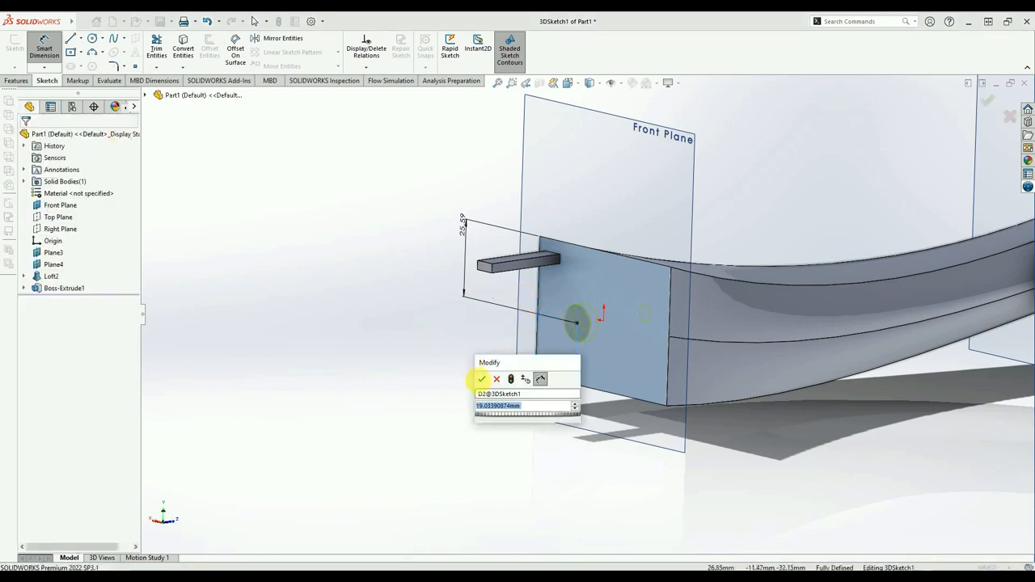
{"action": "left_click", "coordinate": [482, 378]}
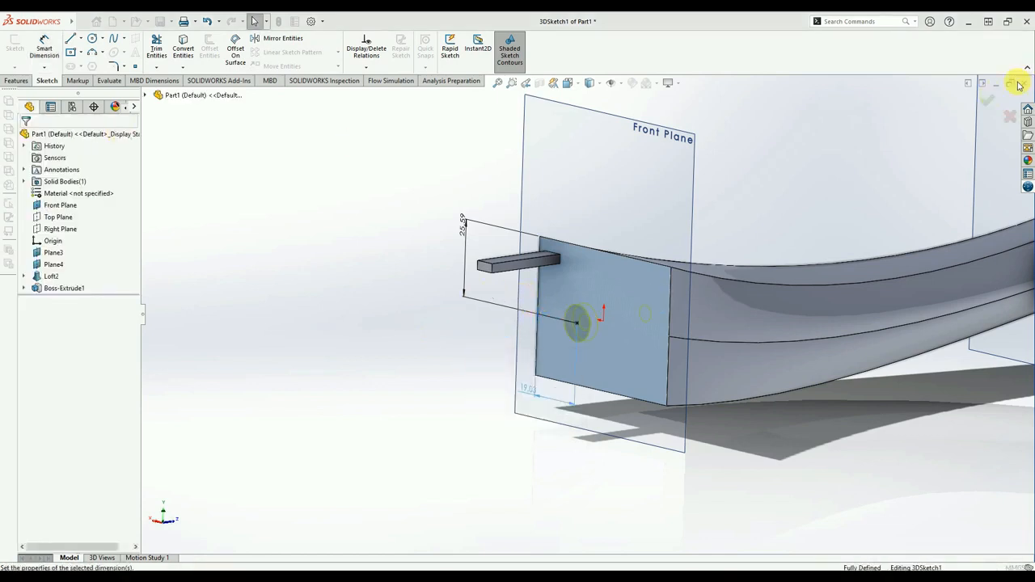
{"action": "left_click", "coordinate": [984, 100]}
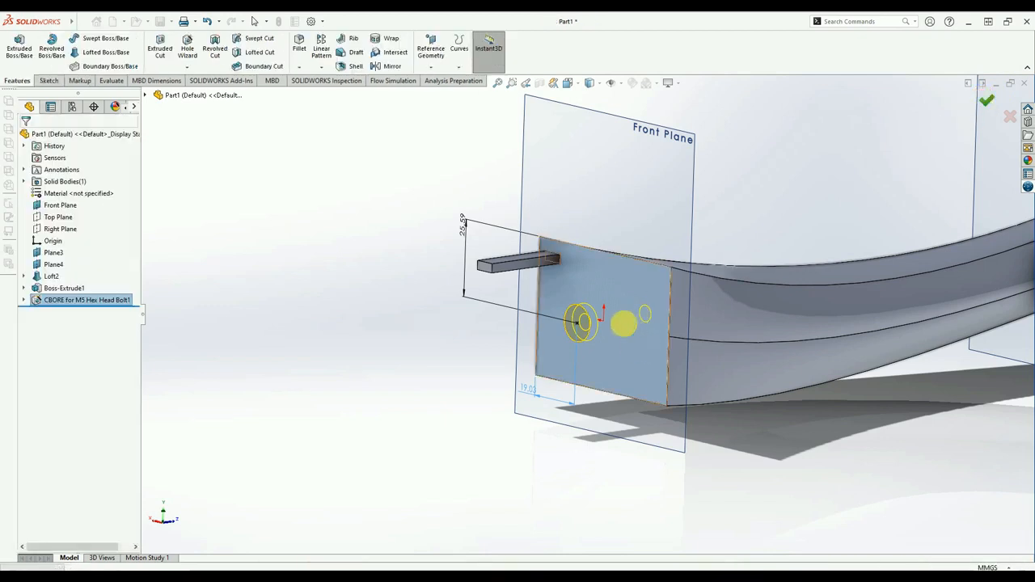
{"action": "scroll", "coordinate": [625, 323], "scroll_direction": "down", "scroll_amount": 1}
{"action": "mouse_move", "coordinate": [628, 322]}
{"action": "middle_mouse_down"}
{"action": "mouse_move", "coordinate": [689, 309]}
{"action": "mouse_move", "coordinate": [672, 295]}
{"action": "middle_mouse_up"}
{"action": "left_click", "coordinate": [230, 235]}
{"action": "scroll", "coordinate": [293, 232], "scroll_direction": "up", "scroll_amount": 3}
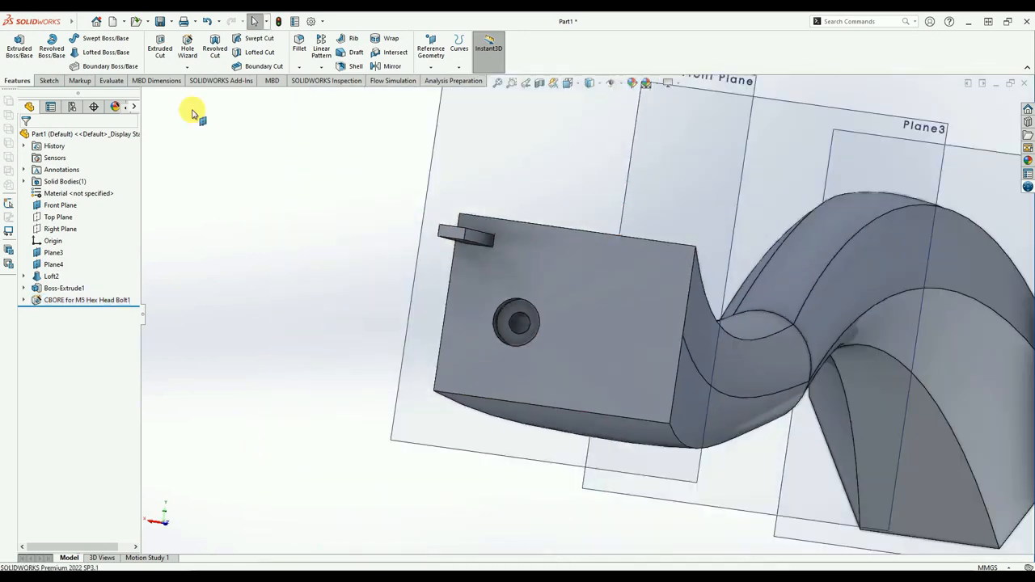
- Start a legacy hole with the Hole Wizard, try the C-Sunk Drilled type, and choose Counterdrilled instead
{"action": "left_click", "coordinate": [187, 46]}
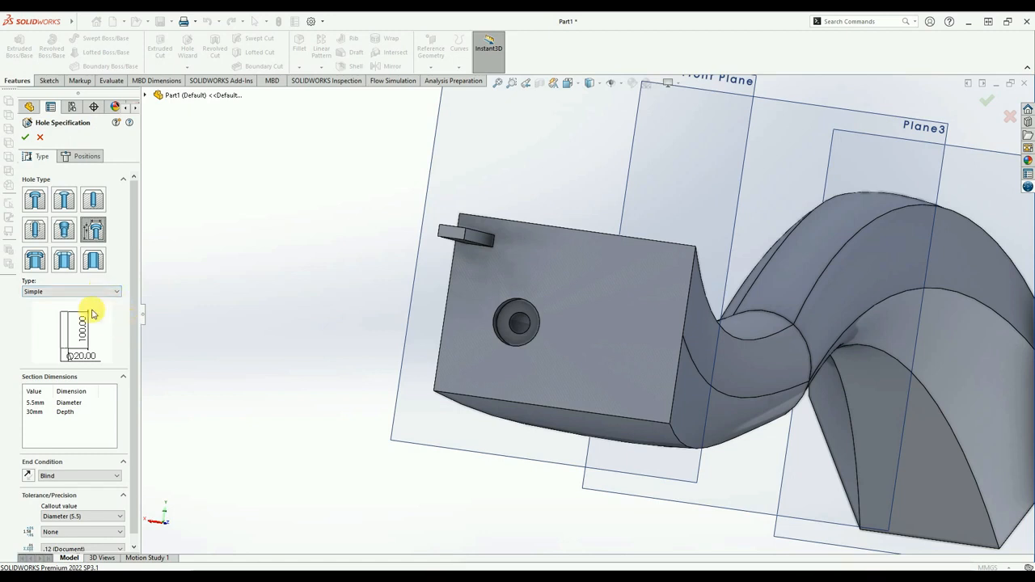
{"action": "left_click", "coordinate": [63, 290]}
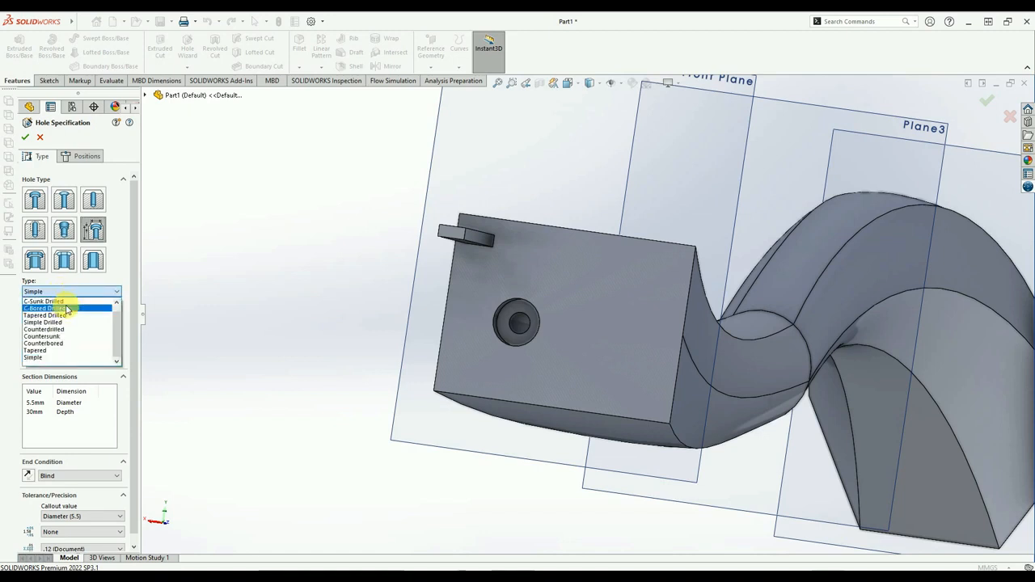
{"action": "left_click", "coordinate": [64, 300]}
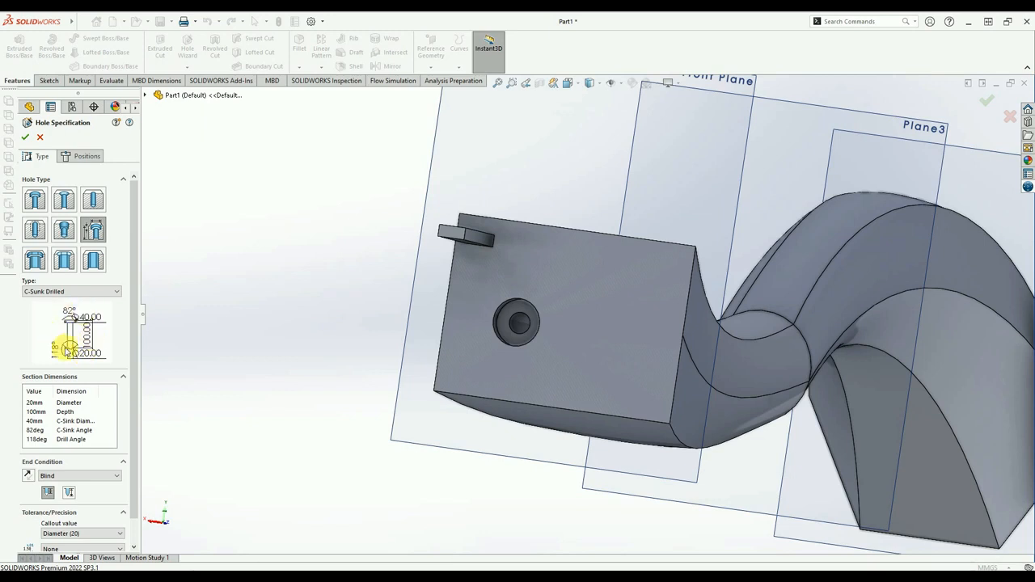
{"action": "left_click", "coordinate": [75, 293]}
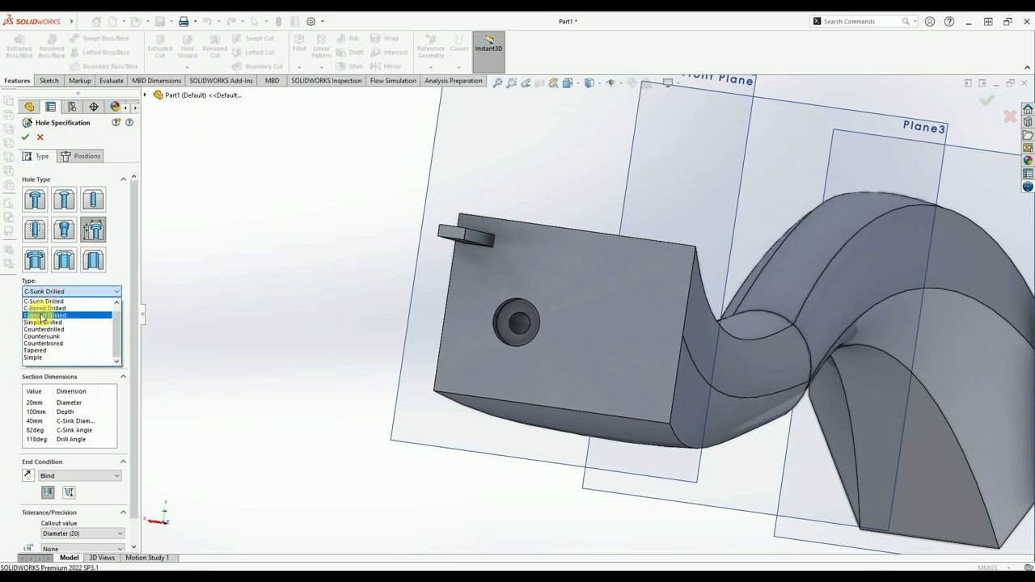
{"action": "left_click", "coordinate": [53, 330]}
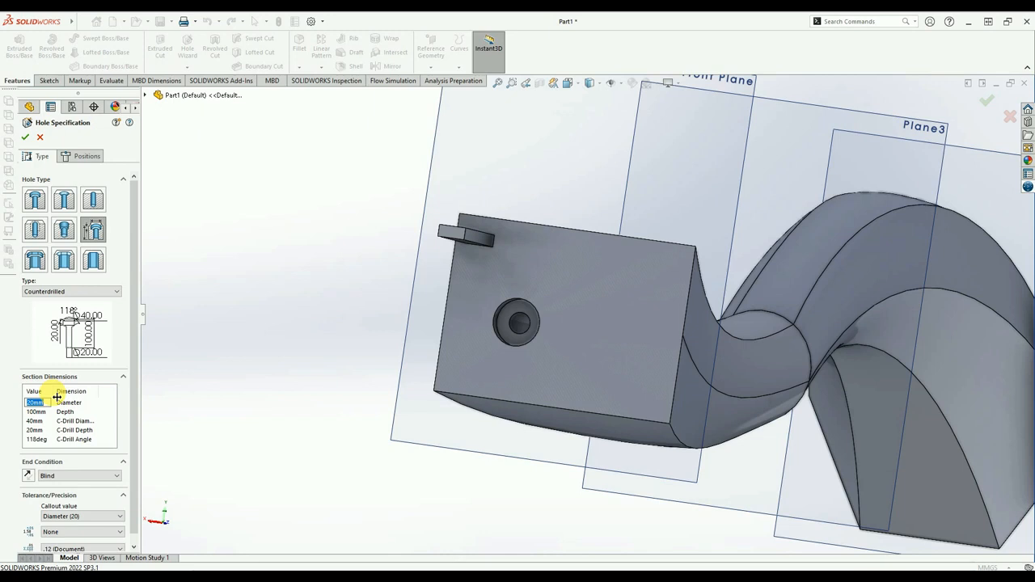
- Set the hole's diameter to 5 mm, depth to 30 mm, C-drill diameter to 8 mm and C-drill depth to 10 mm, keeping the Blind end condition
{"action": "key", "text": "Return"}
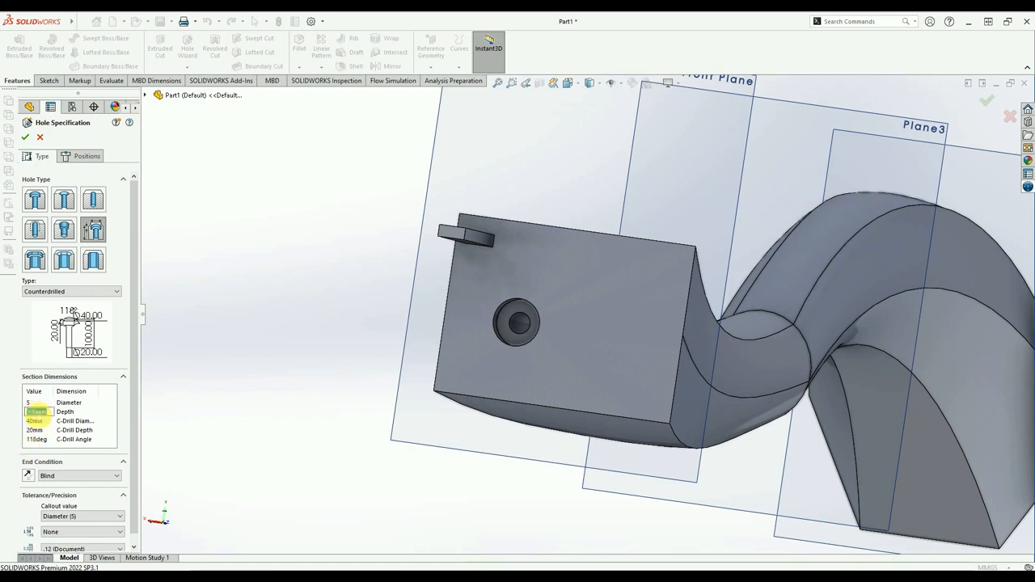
{"action": "left_click", "coordinate": [32, 412]}
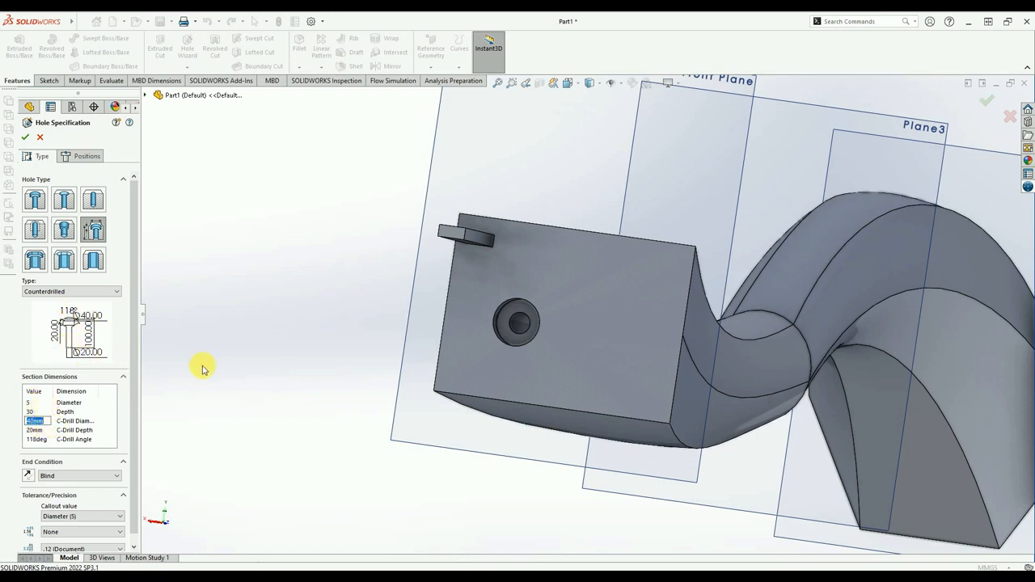
{"action": "type", "text": "8"}
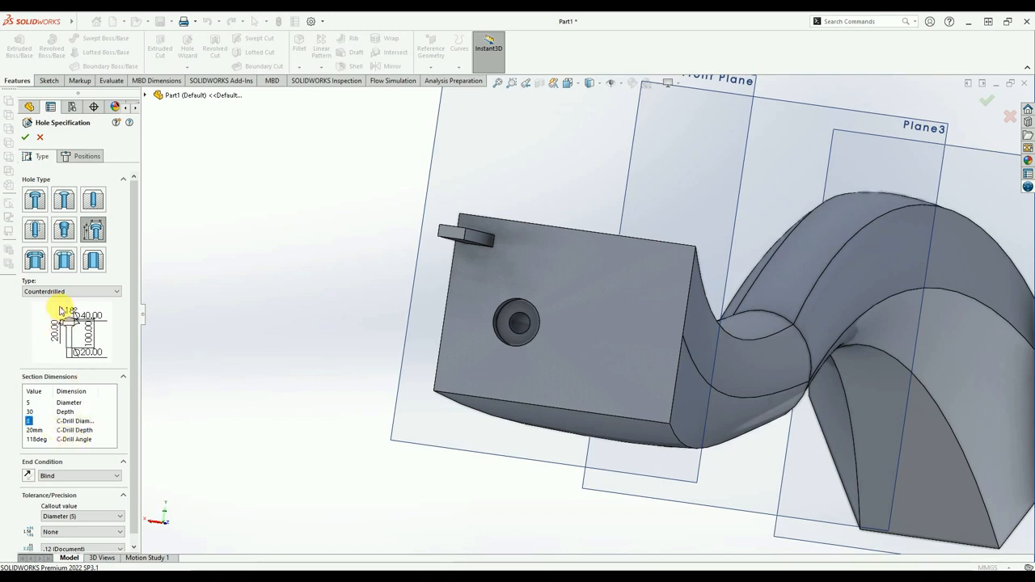
{"action": "left_click", "coordinate": [35, 431]}
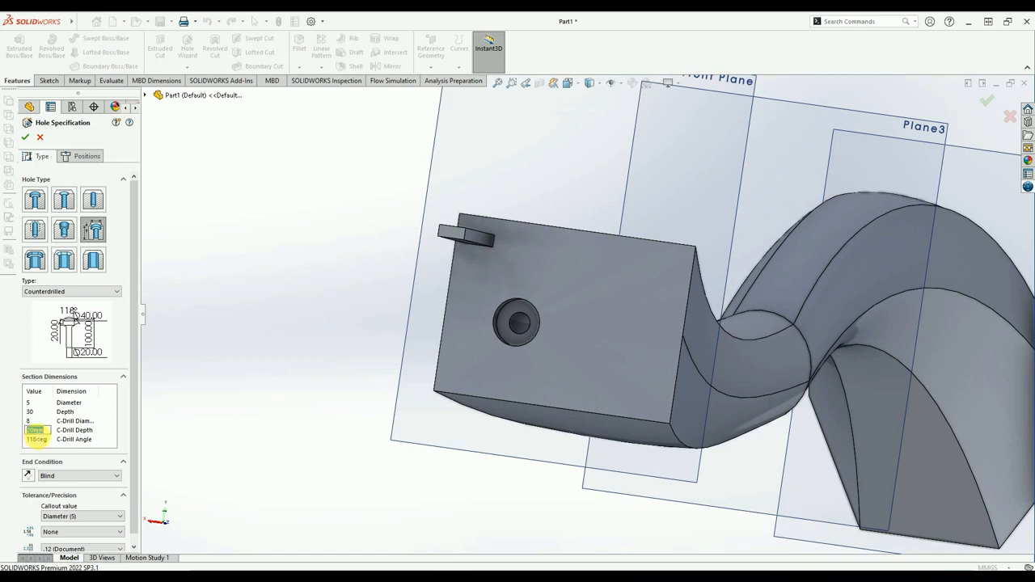
{"action": "type", "text": "10"}
{"action": "key", "text": "Return"}
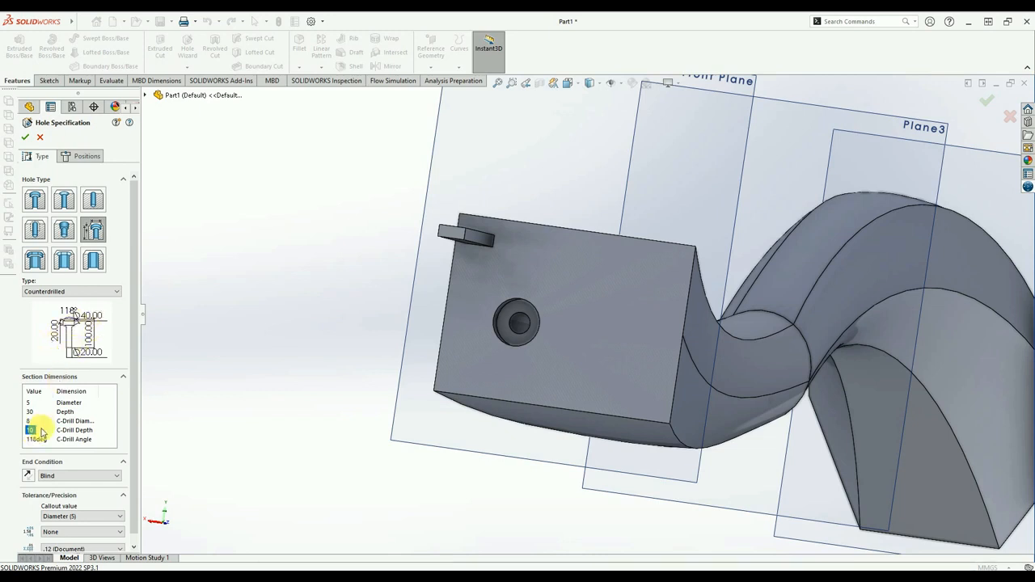
{"action": "scroll", "coordinate": [65, 477], "scroll_direction": "down", "scroll_amount": 1}
{"action": "left_click", "coordinate": [60, 476]}
{"action": "left_click", "coordinate": [57, 485]}
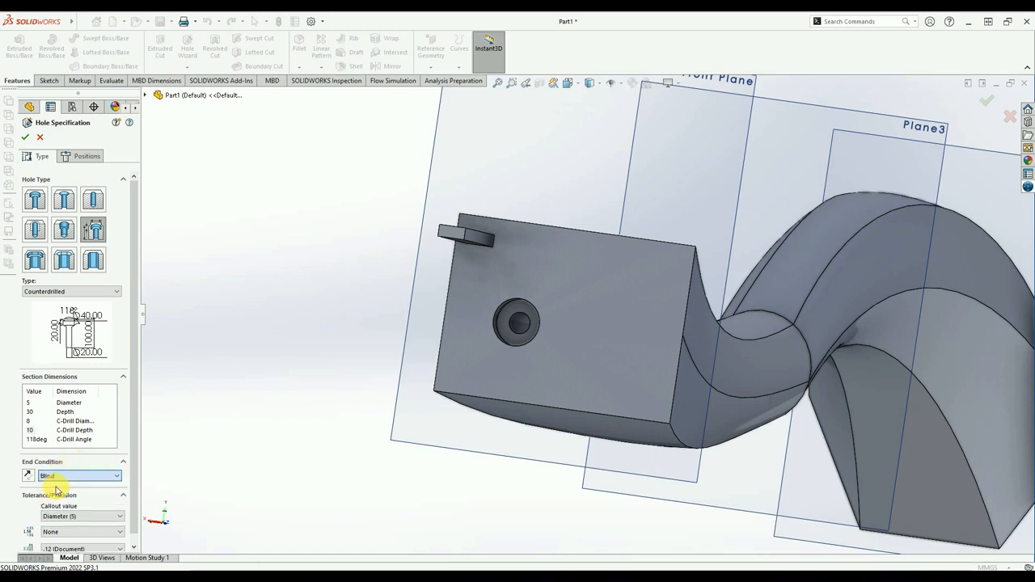
{"action": "scroll", "coordinate": [125, 450], "scroll_direction": "down", "scroll_amount": 1}
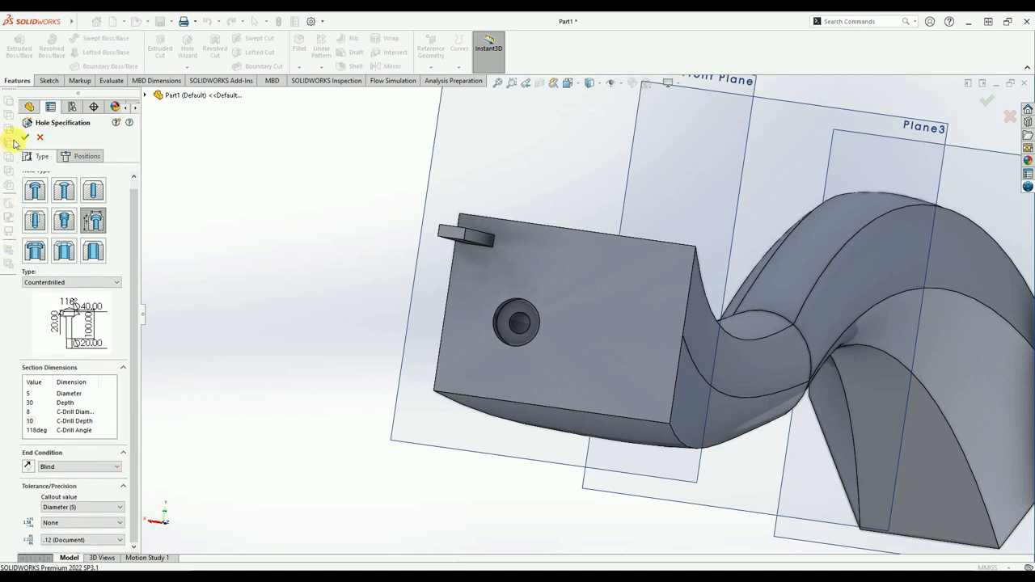
- Place three counterdrilled holes on the end face around the counterbore with a 3D position sketch, and finish the feature
{"action": "left_click", "coordinate": [74, 158]}
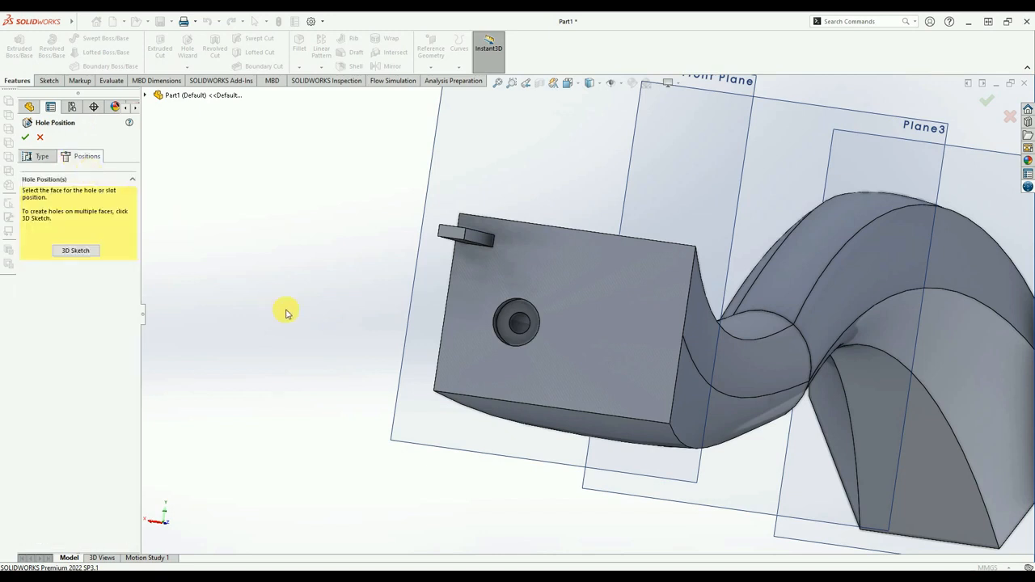
{"action": "left_click", "coordinate": [79, 250]}
{"action": "left_click", "coordinate": [602, 328]}
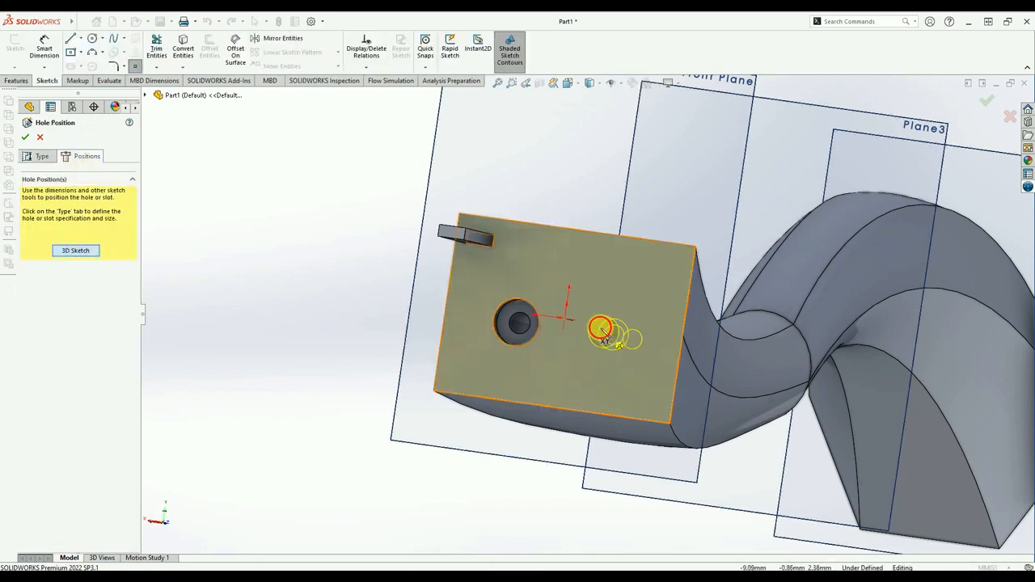
{"action": "left_click", "coordinate": [620, 263]}
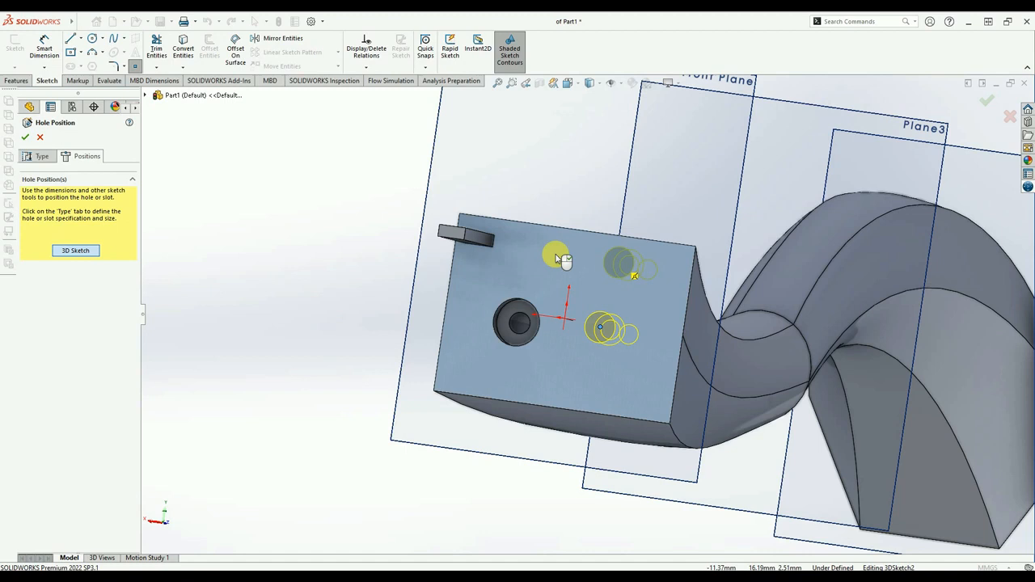
{"action": "left_click", "coordinate": [533, 268]}
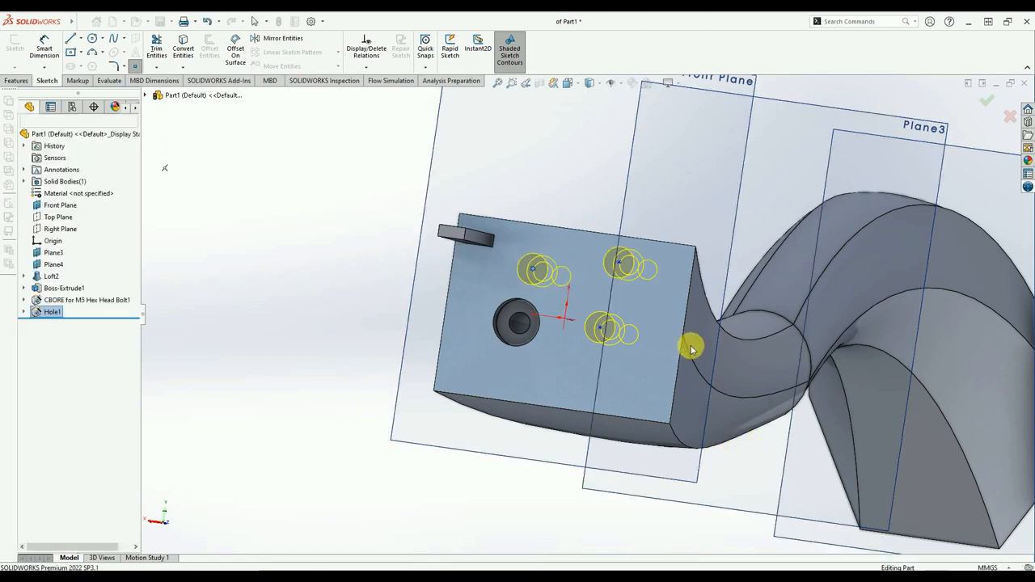
{"action": "middle_click_drag", "start_coordinate": [635, 386], "coordinate": [735, 321]}
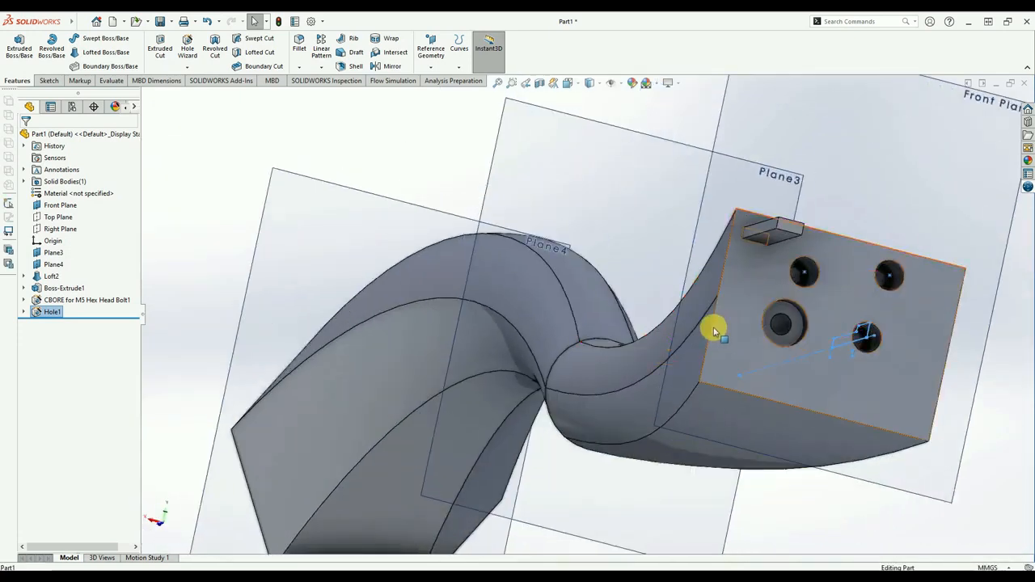
{"action": "scroll", "coordinate": [942, 350], "scroll_direction": "down", "scroll_amount": 4}
{"action": "middle_click_drag", "start_coordinate": [640, 351], "coordinate": [622, 383]}
{"action": "scroll", "coordinate": [627, 386], "scroll_direction": "up", "scroll_amount": 8}
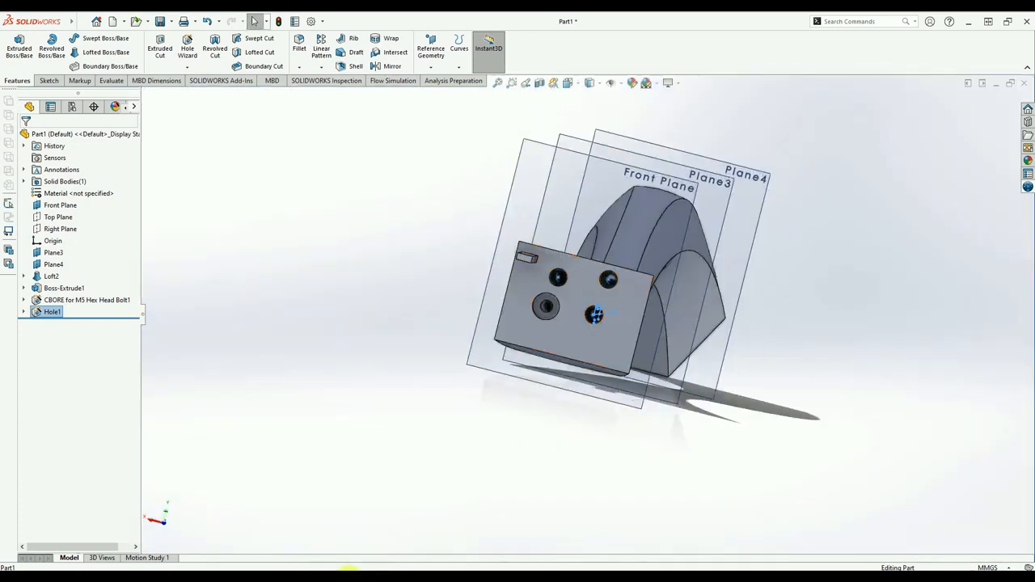
- Switch to the Word document that lists the top 10 SolidWorks tools
{"action": "mouse_move", "coordinate": [358, 568]}
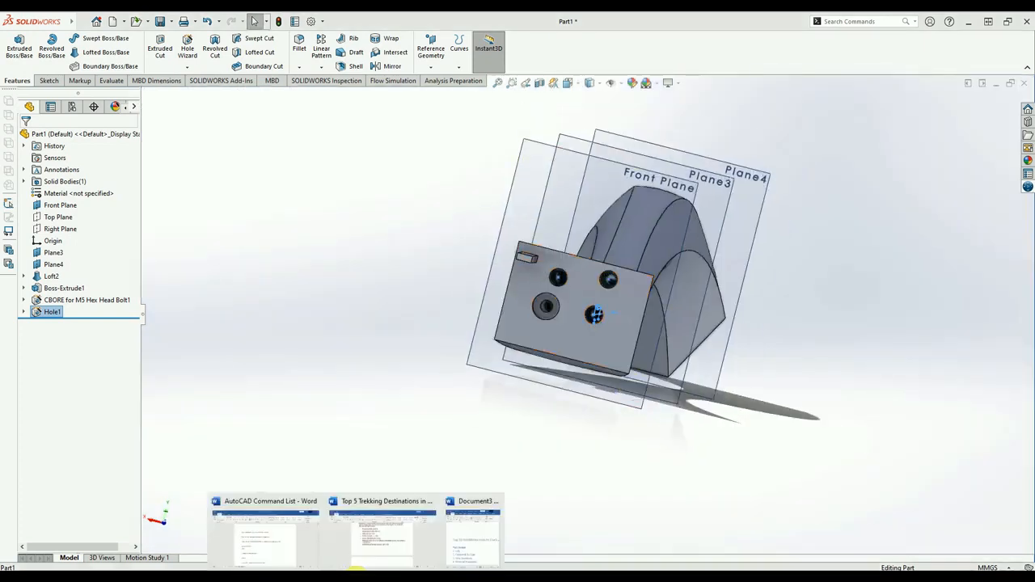
{"action": "left_click", "coordinate": [464, 538]}
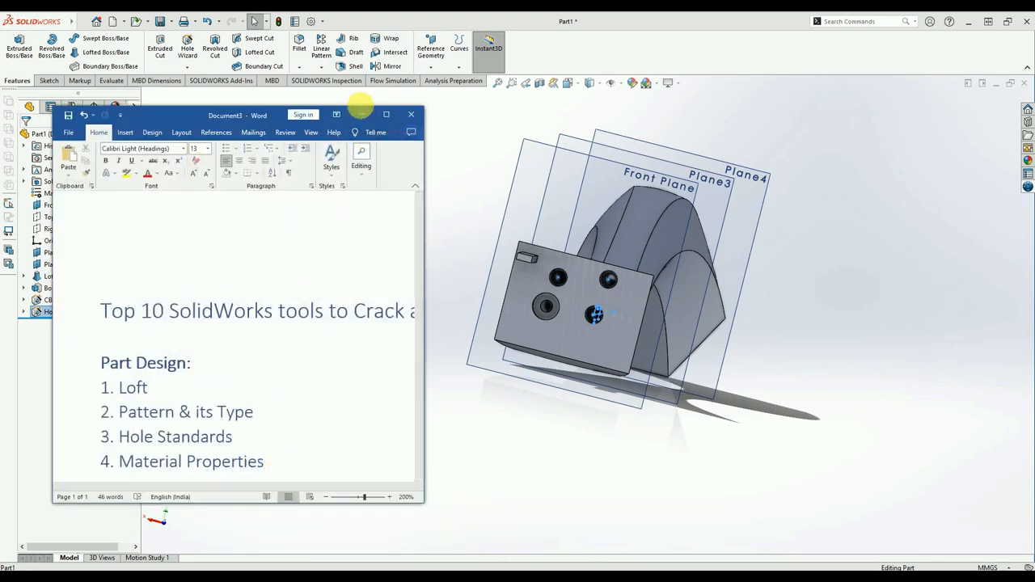
- Return to the SolidWorks part and assign Cast Alloy Steel as its material from the favourite materials
{"action": "left_click", "coordinate": [360, 115]}
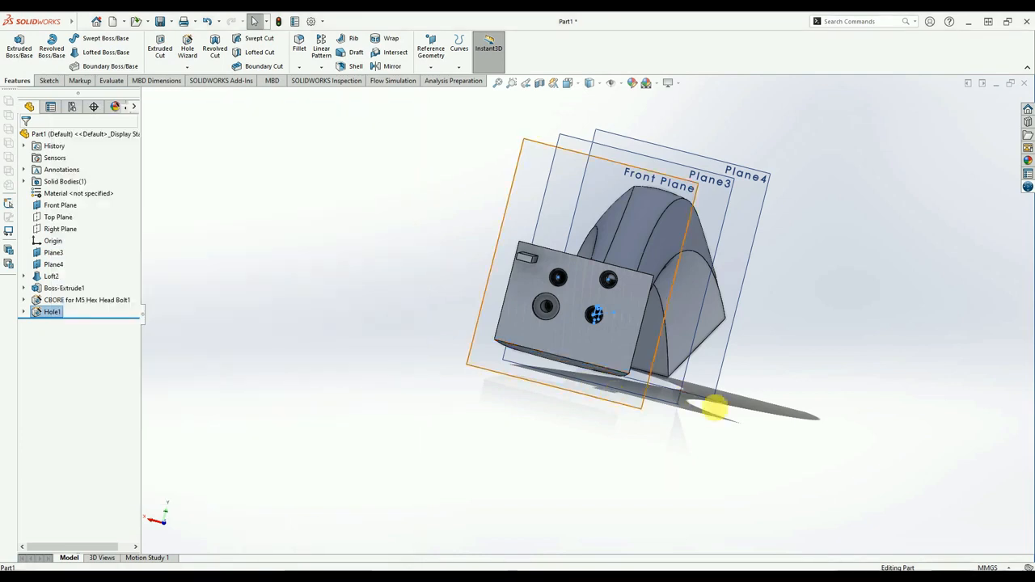
{"action": "middle_click_drag", "start_coordinate": [619, 456], "coordinate": [560, 451]}
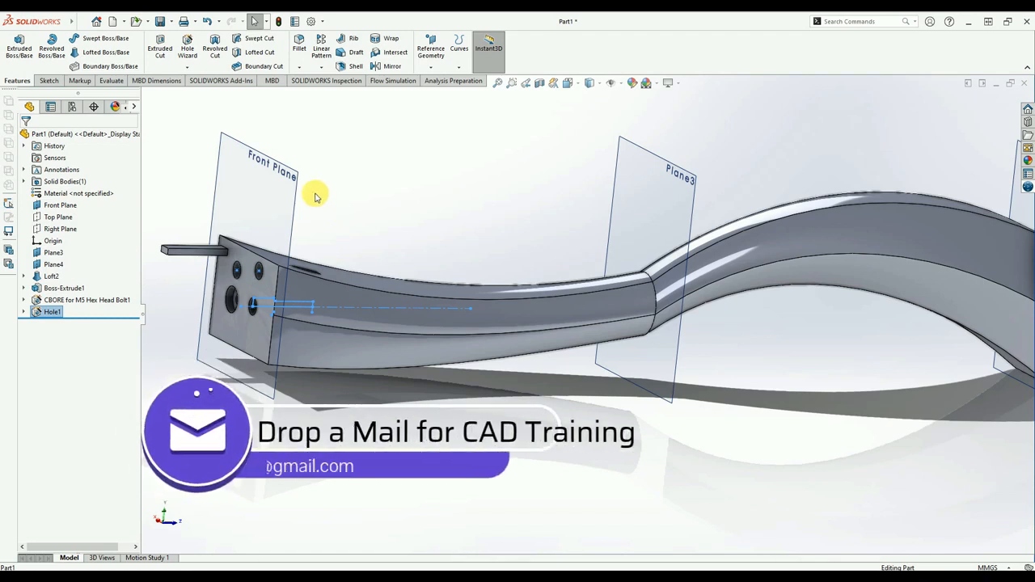
{"action": "left_click", "coordinate": [71, 196]}
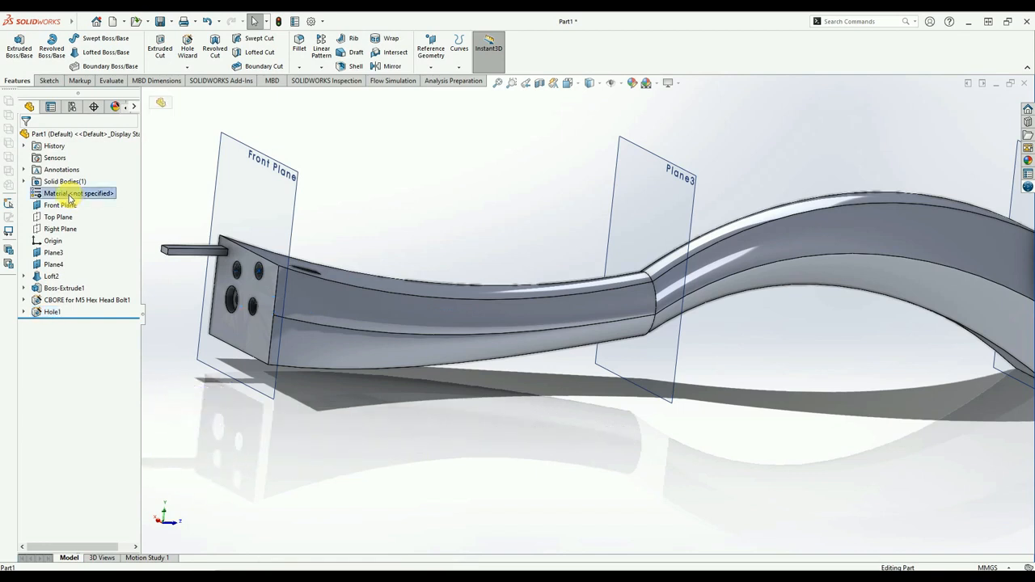
{"action": "right_click", "coordinate": [71, 197]}
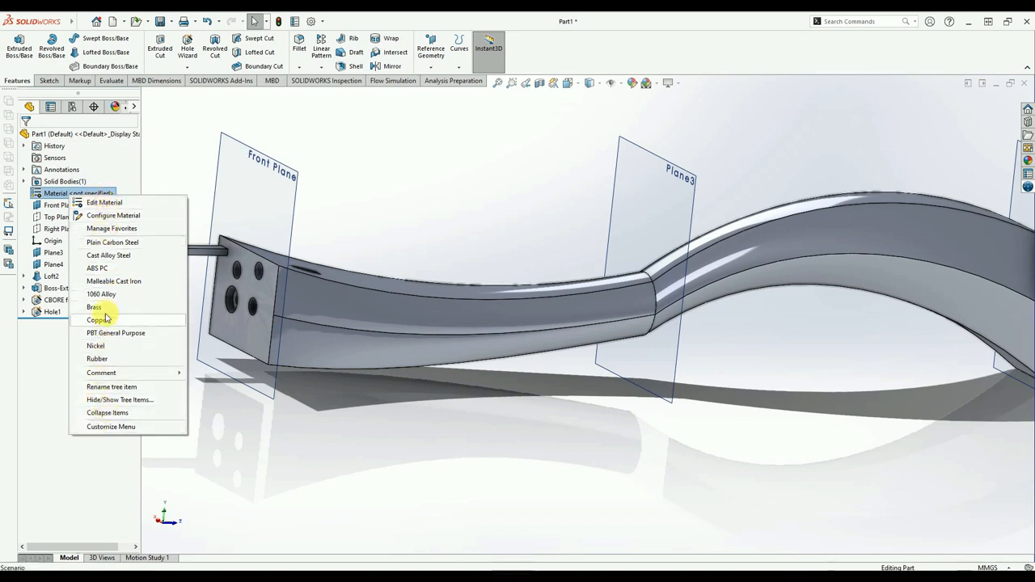
{"action": "left_click", "coordinate": [115, 255]}
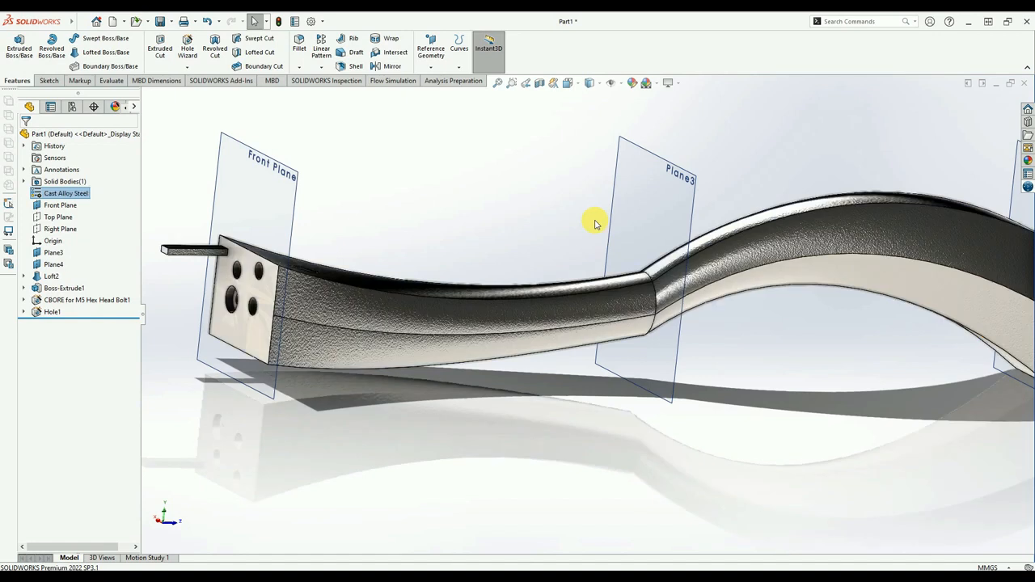
{"action": "key", "text": "f"}
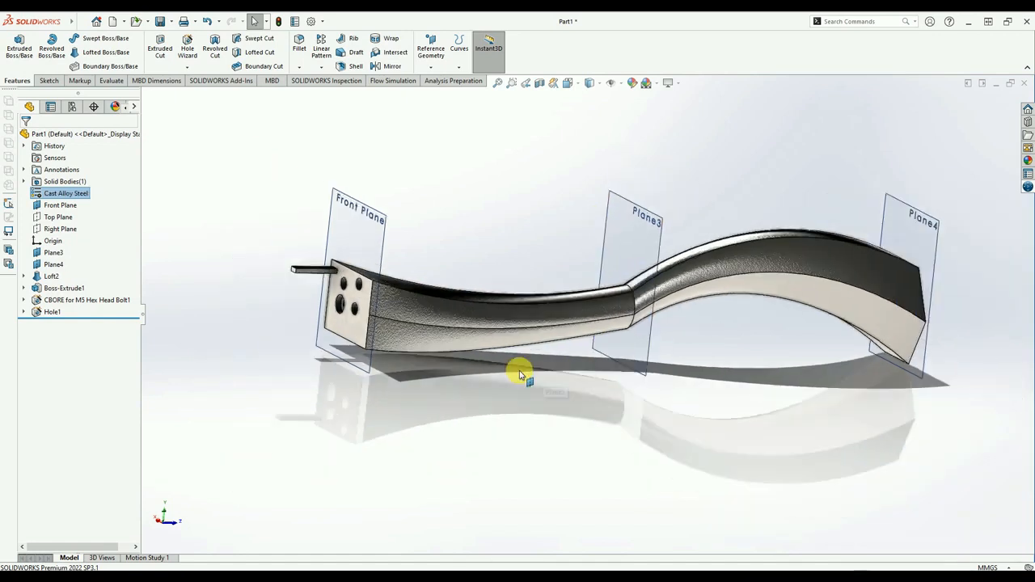
{"action": "middle_click_drag", "start_coordinate": [521, 395], "coordinate": [582, 423]}
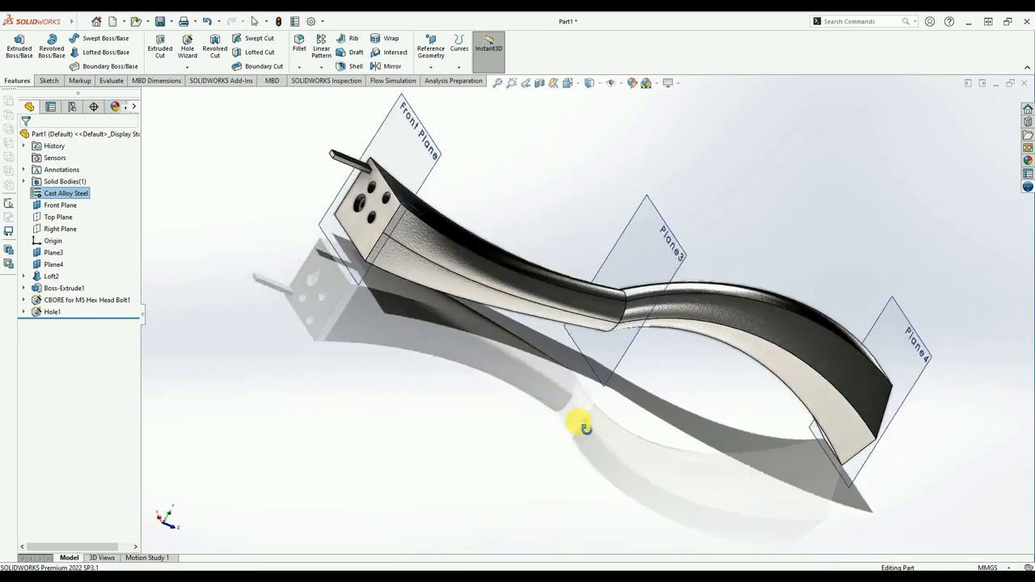
- Open the part's material for editing and browse the Steel and Copper Alloys categories of the SOLIDWORKS Materials library
{"action": "right_click", "coordinate": [65, 195]}
{"action": "left_click", "coordinate": [80, 200]}
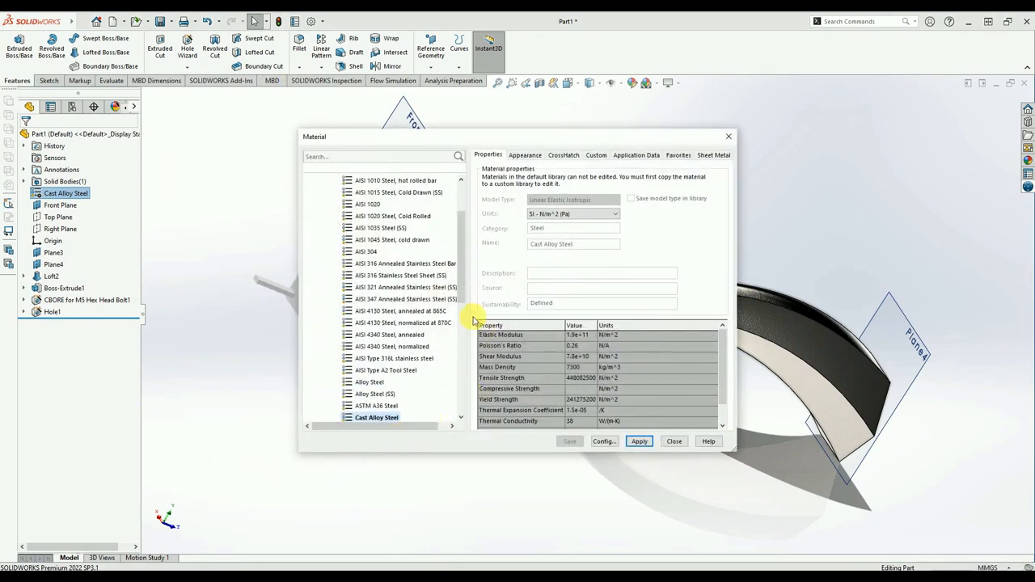
{"action": "scroll", "coordinate": [348, 202], "scroll_direction": "up", "scroll_amount": 2}
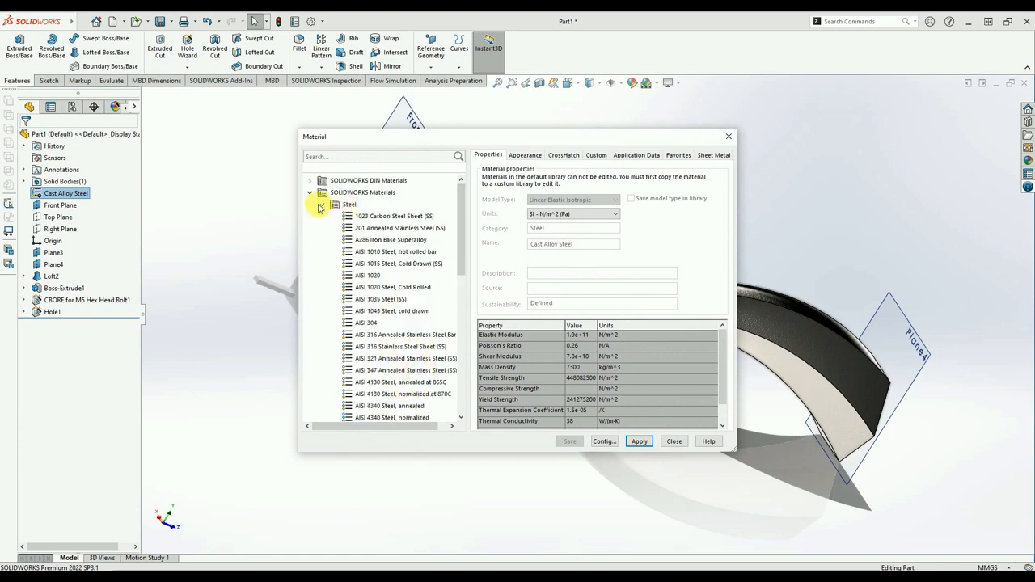
{"action": "left_click", "coordinate": [322, 204]}
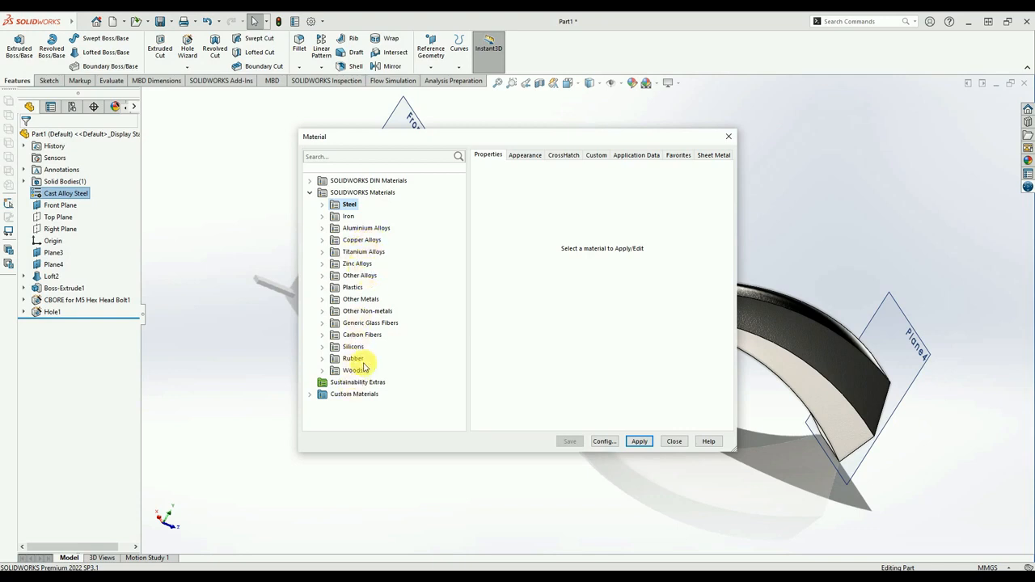
{"action": "left_click", "coordinate": [324, 241]}
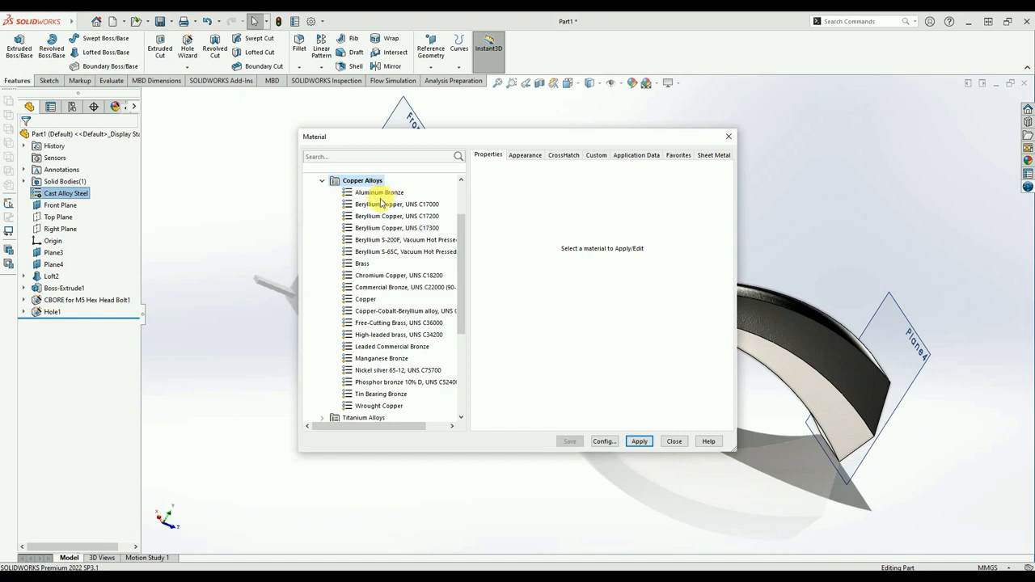
{"action": "left_click", "coordinate": [324, 182]}
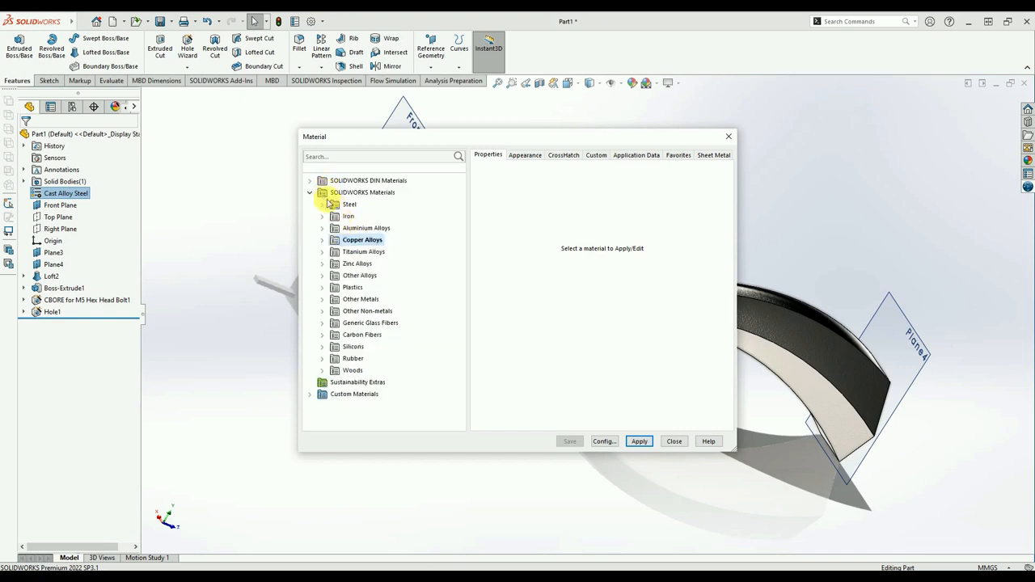
- Pick Chrome Stainless Steel from the library's Steel category, apply it to the part and close the material editor
{"action": "left_click", "coordinate": [323, 204]}
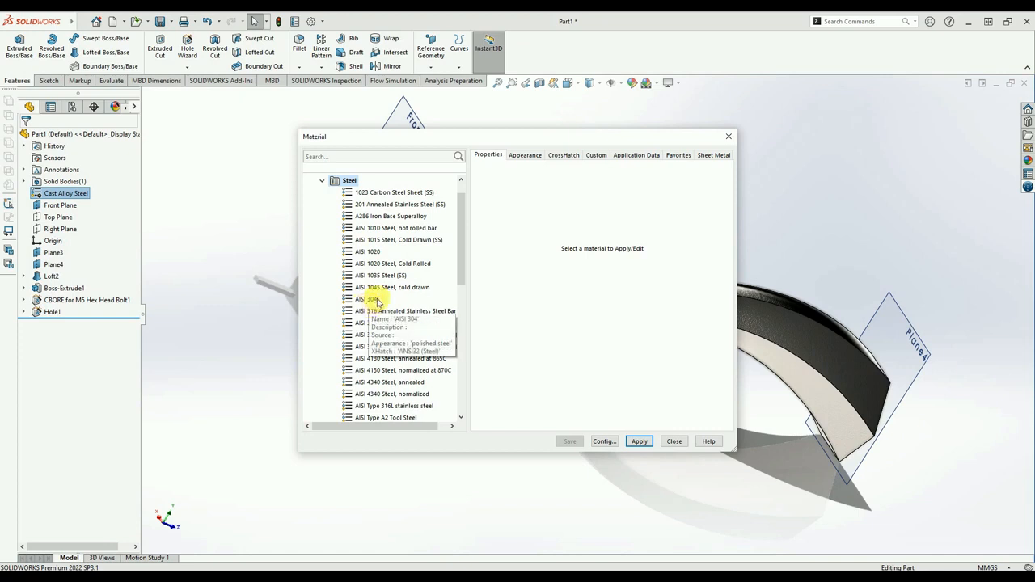
{"action": "scroll", "coordinate": [383, 300], "scroll_direction": "down", "scroll_amount": 3}
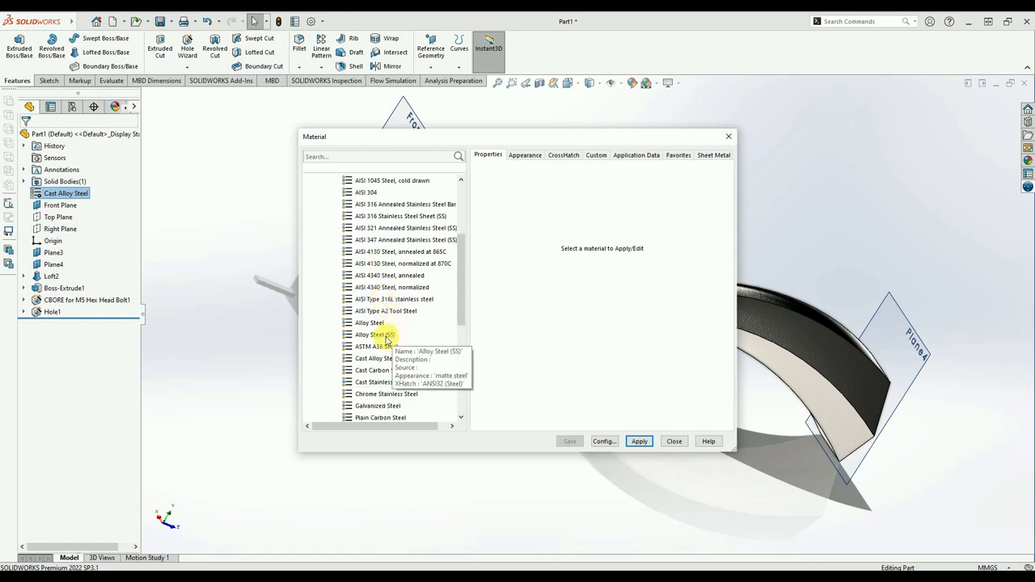
{"action": "scroll", "coordinate": [386, 338], "scroll_direction": "down", "scroll_amount": 3}
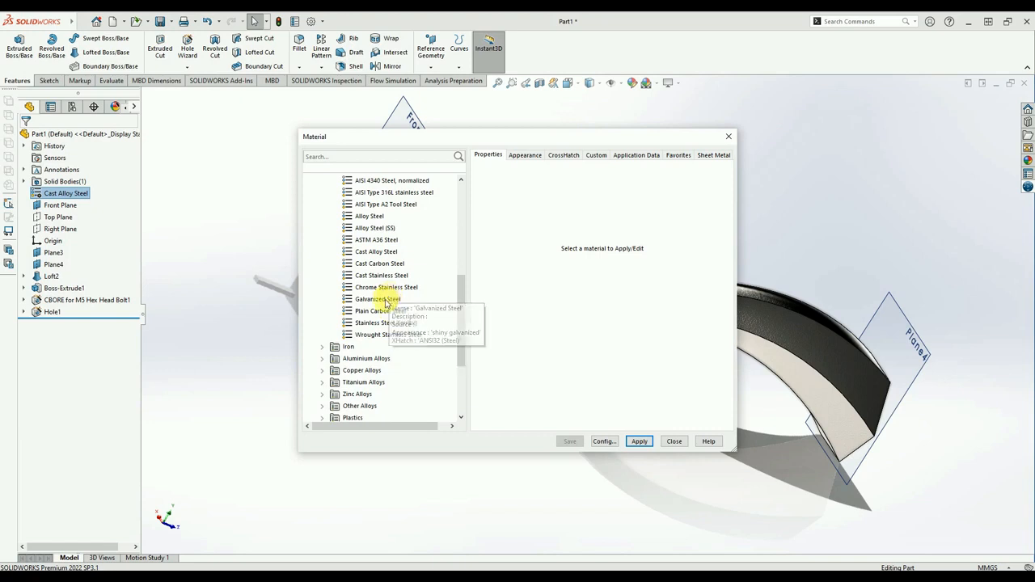
{"action": "left_click", "coordinate": [387, 301]}
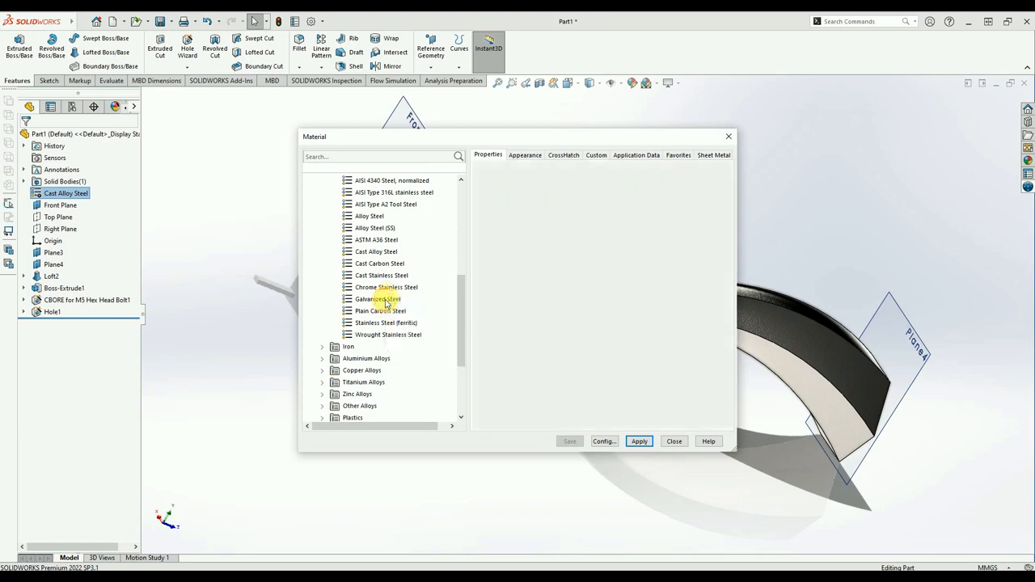
{"action": "left_click", "coordinate": [396, 288]}
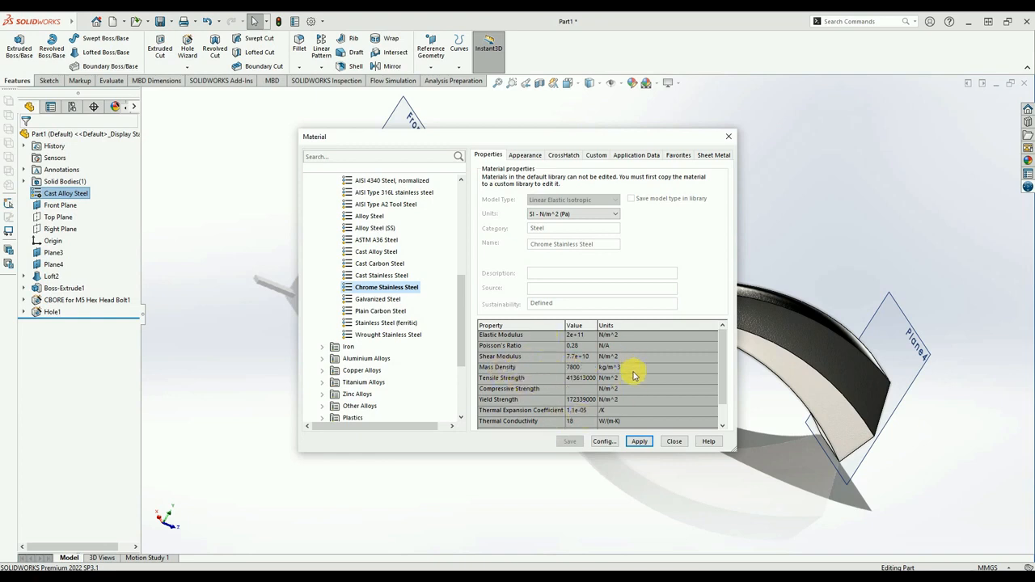
{"action": "left_click", "coordinate": [639, 443]}
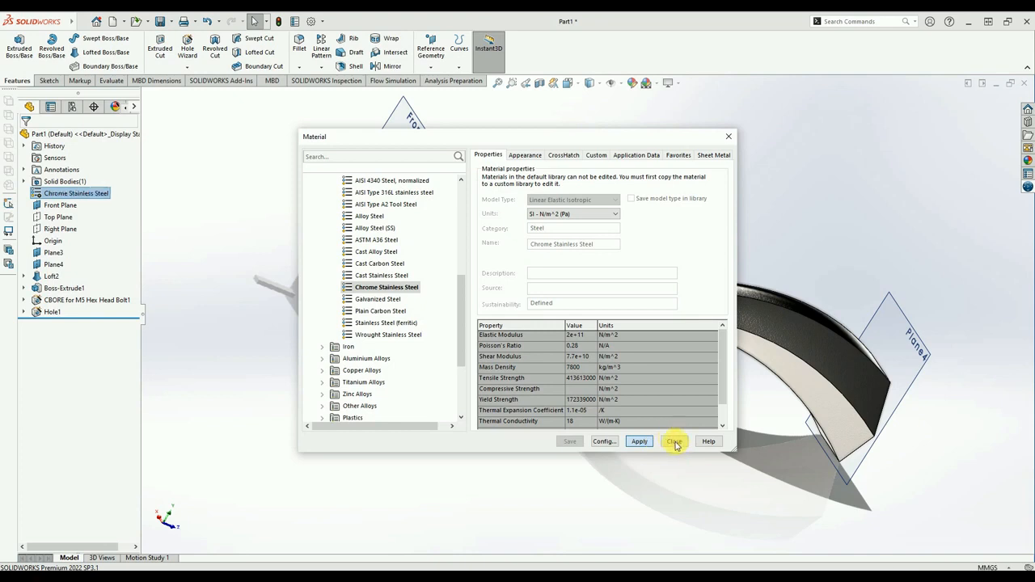
{"action": "left_click", "coordinate": [675, 442]}
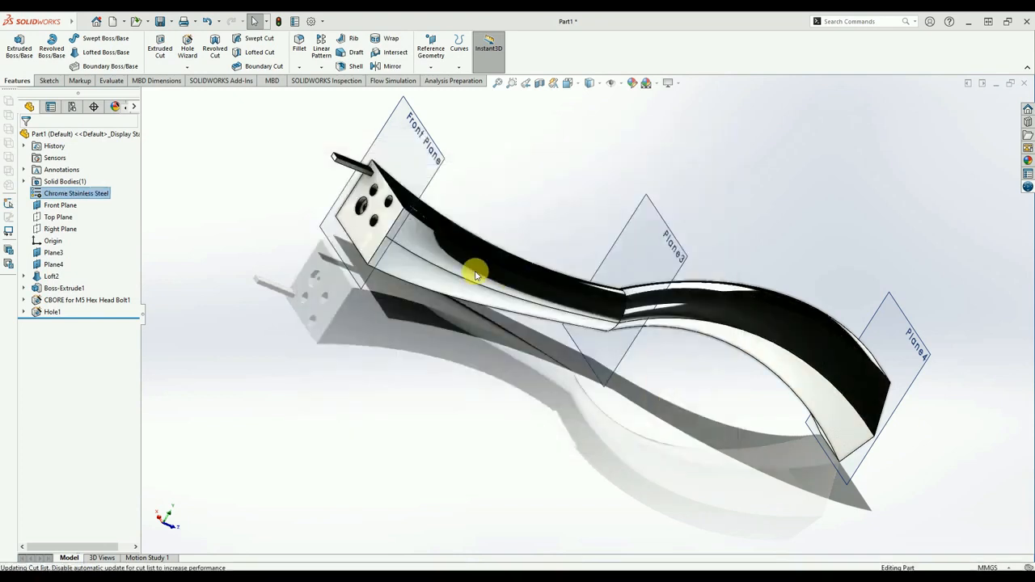
- Set the part's material back to Cast Alloy Steel from the favourite materials
{"action": "left_click", "coordinate": [467, 354]}
{"action": "middle_click_drag", "start_coordinate": [426, 466], "coordinate": [423, 471]}
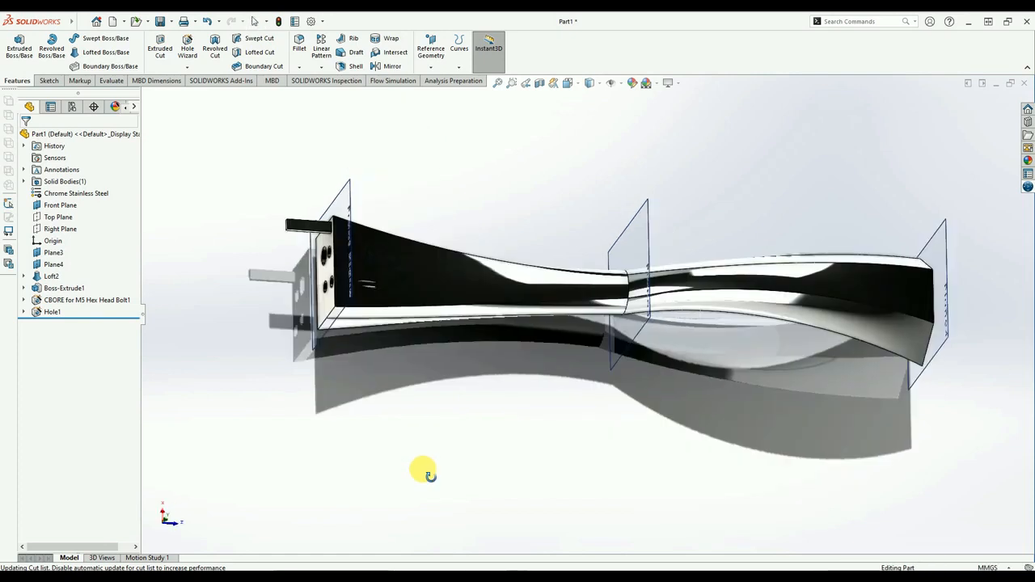
{"action": "middle_click_drag", "start_coordinate": [571, 212], "coordinate": [612, 531]}
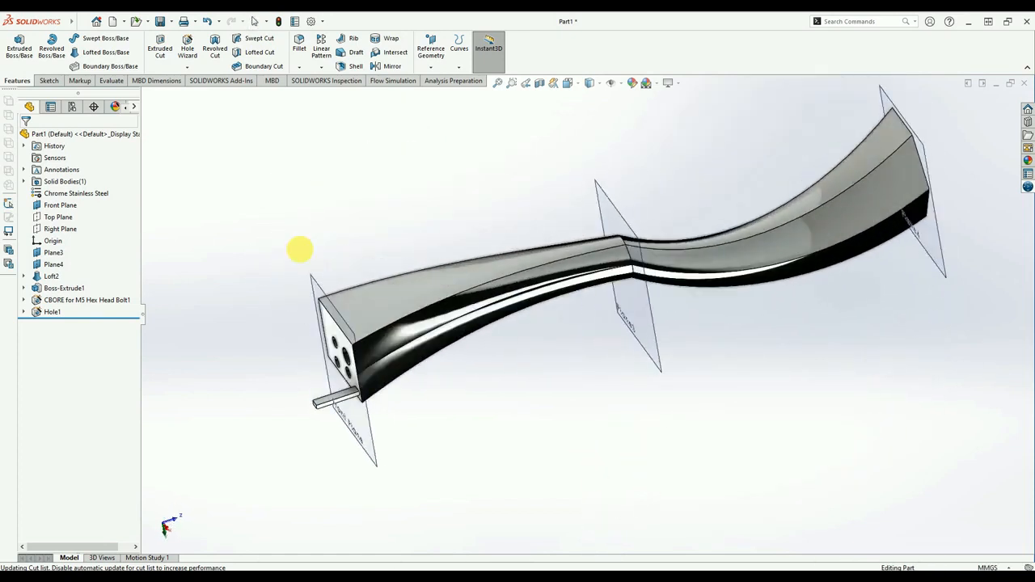
{"action": "right_click", "coordinate": [64, 181]}
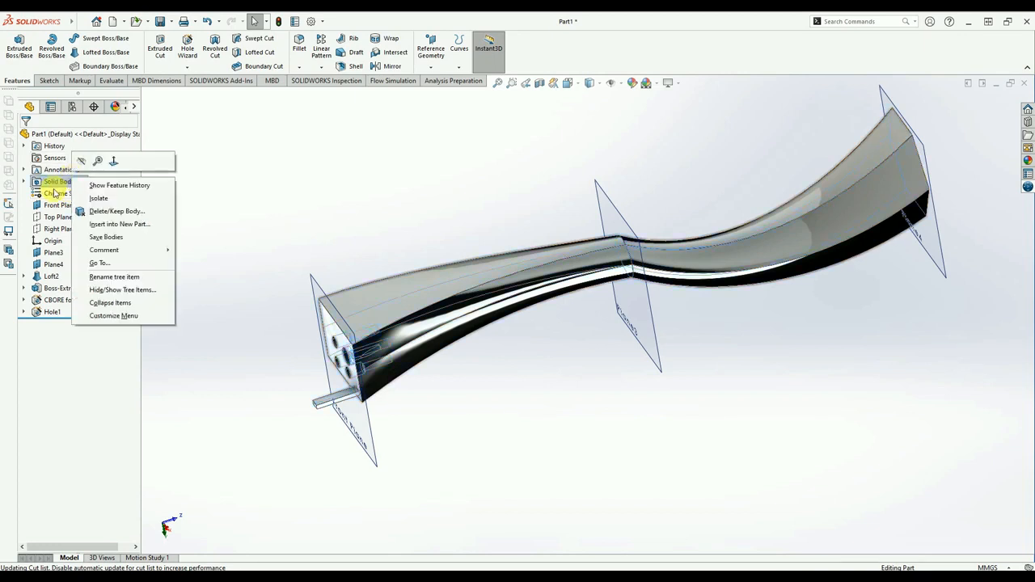
{"action": "right_click", "coordinate": [55, 193]}
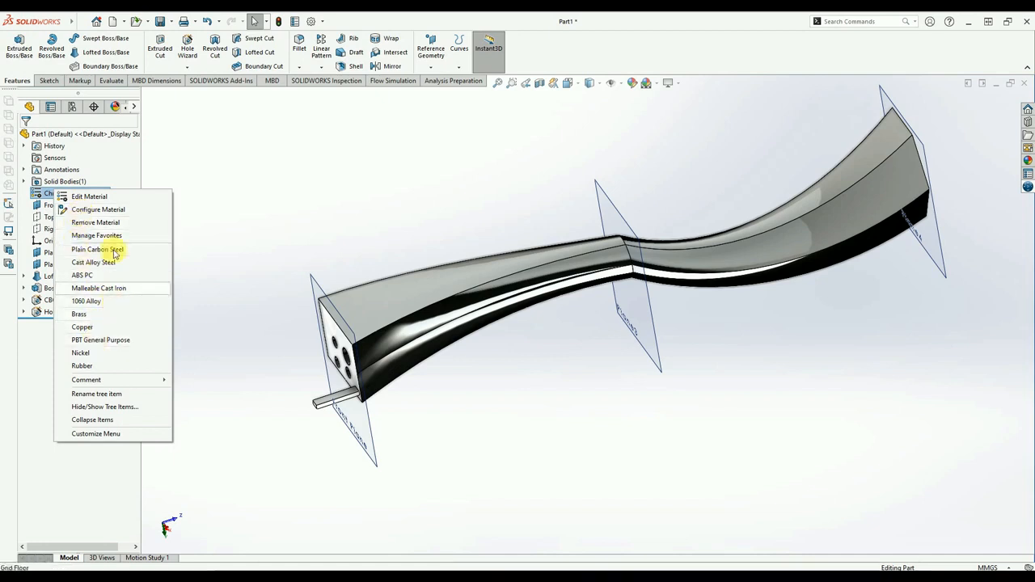
{"action": "left_click", "coordinate": [96, 262]}
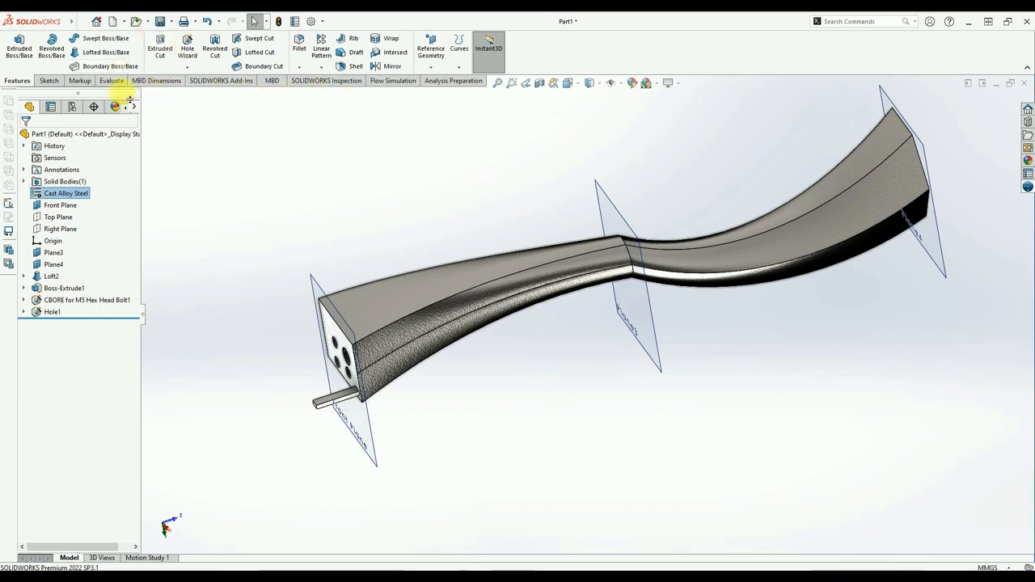
- Evaluate the part's mass properties, examine its mass, volume, surface area and centre of mass, and close the report
{"action": "left_click", "coordinate": [113, 81]}
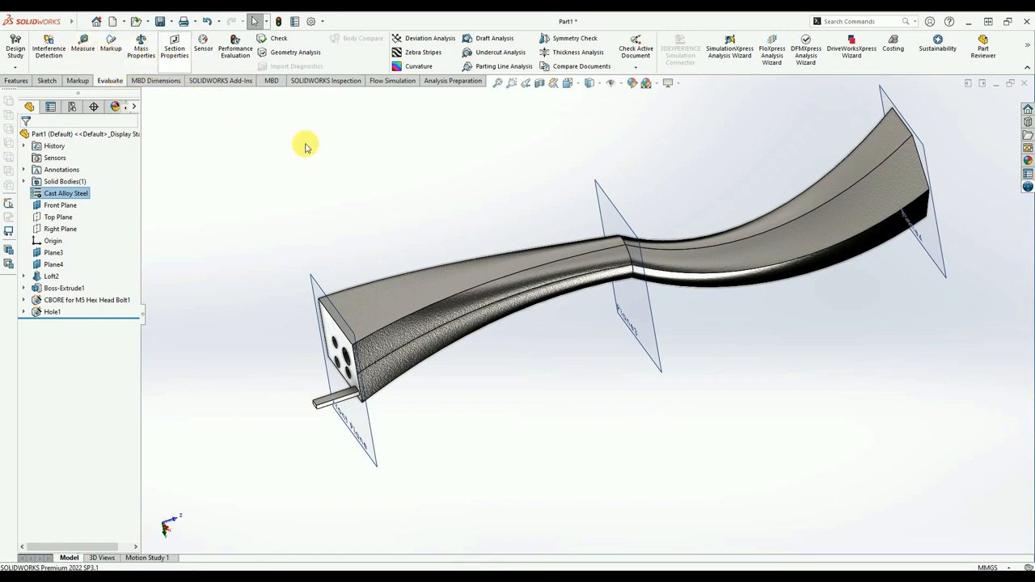
{"action": "left_click", "coordinate": [449, 189]}
{"action": "left_click", "coordinate": [140, 49]}
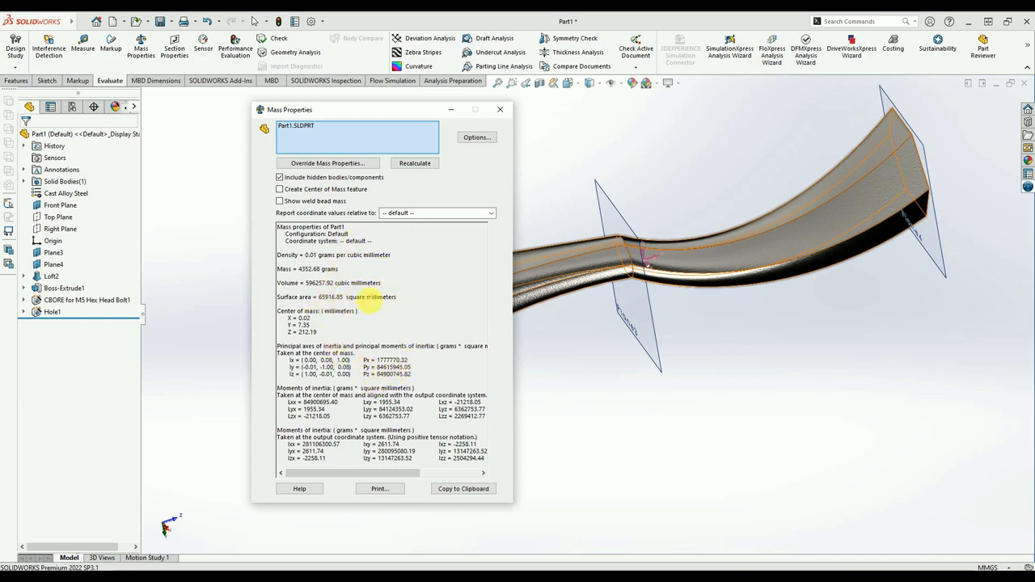
{"action": "left_click", "coordinate": [499, 112]}
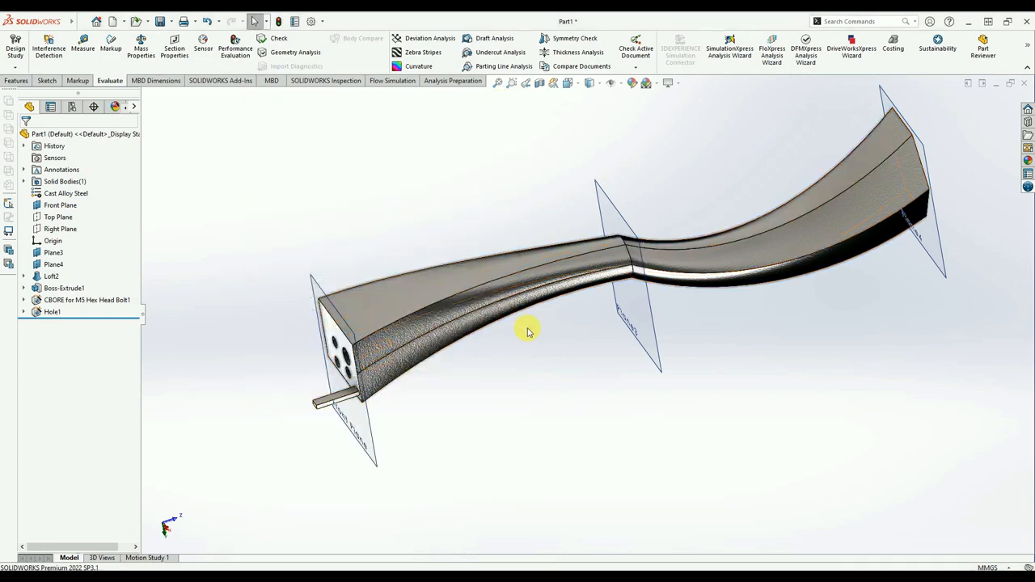